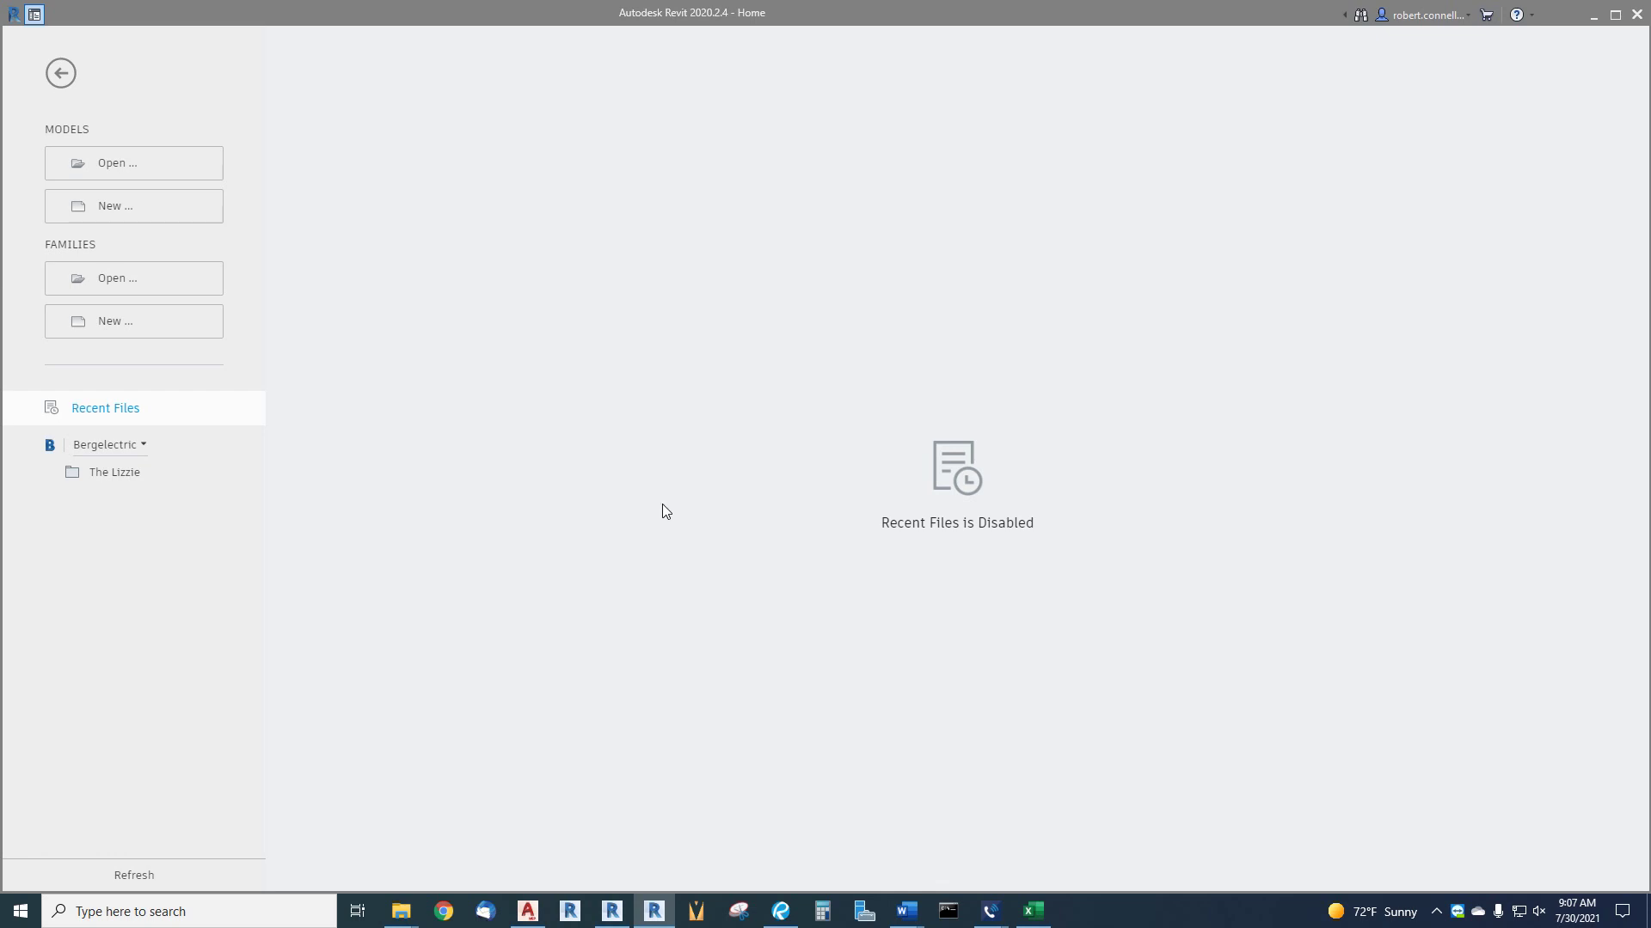
Step: Open the main 10100-MFIA Revit Tutorial-ELECTRICAL-2020.rvt model from the Elect folder, not the 0002 copy
click(111, 175)
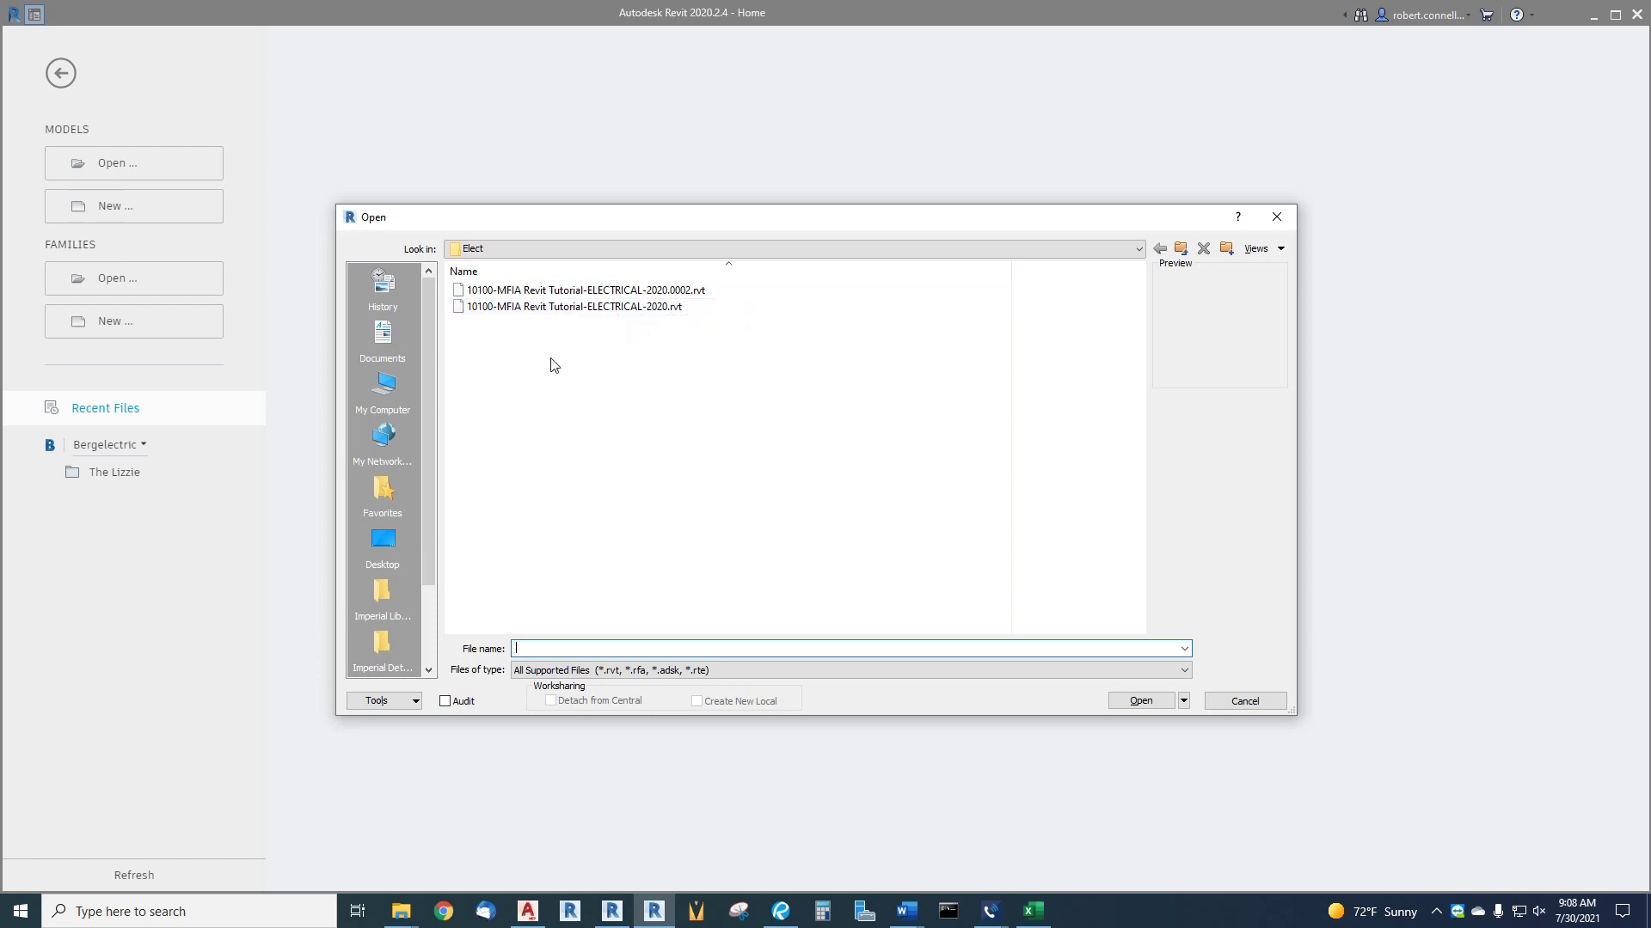
click(623, 294)
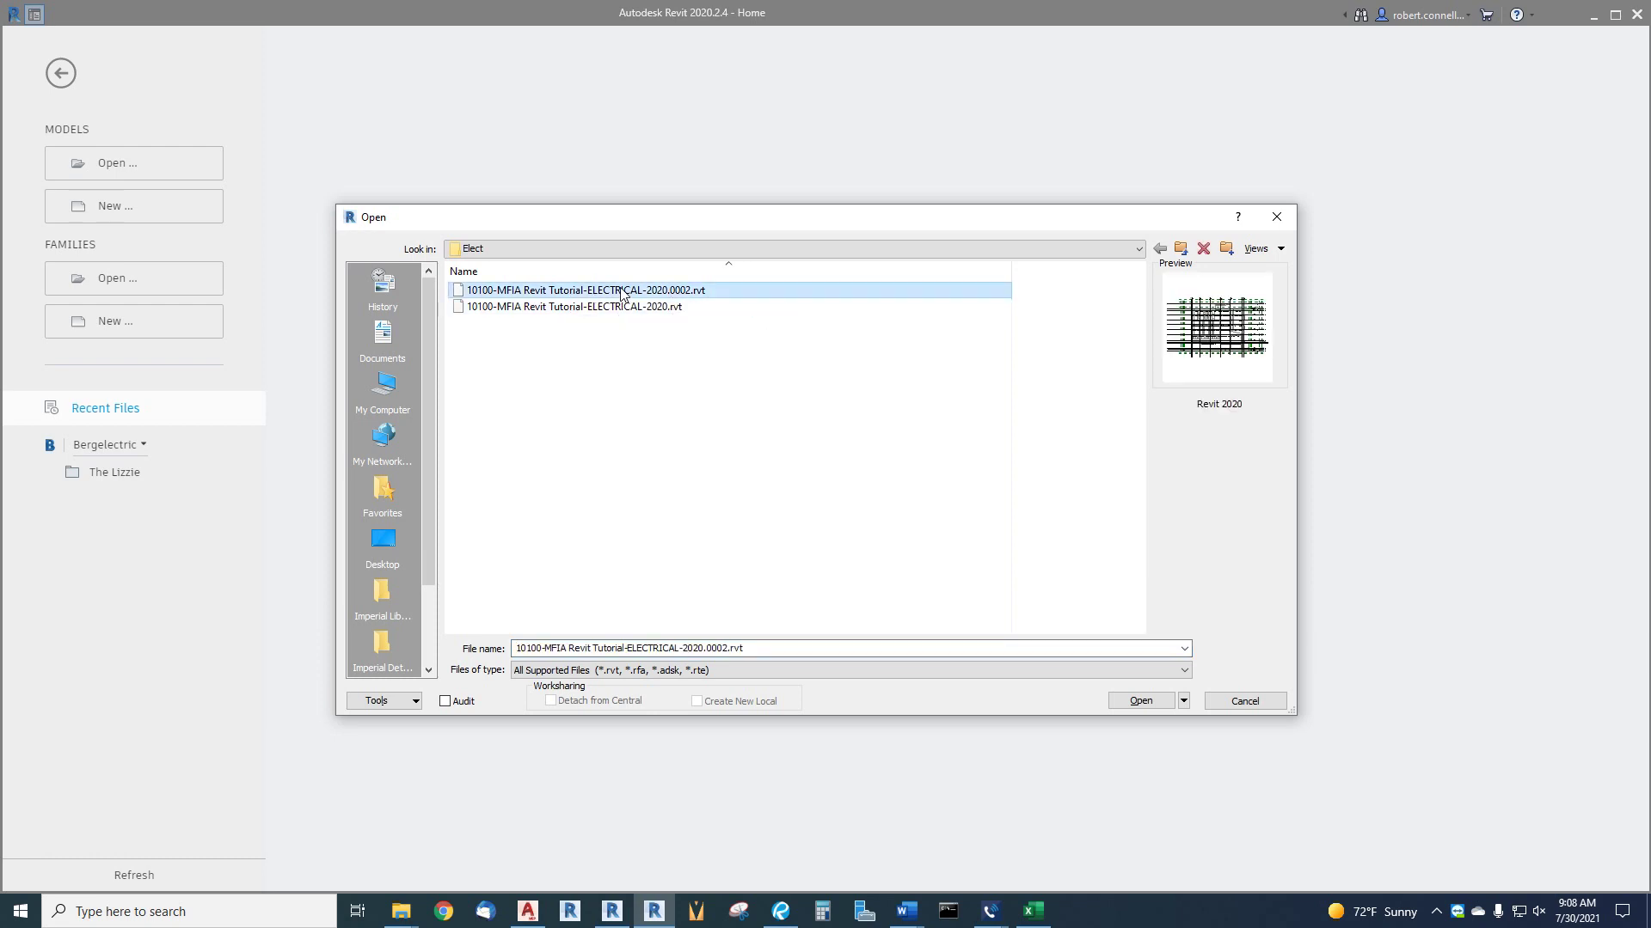
click(612, 307)
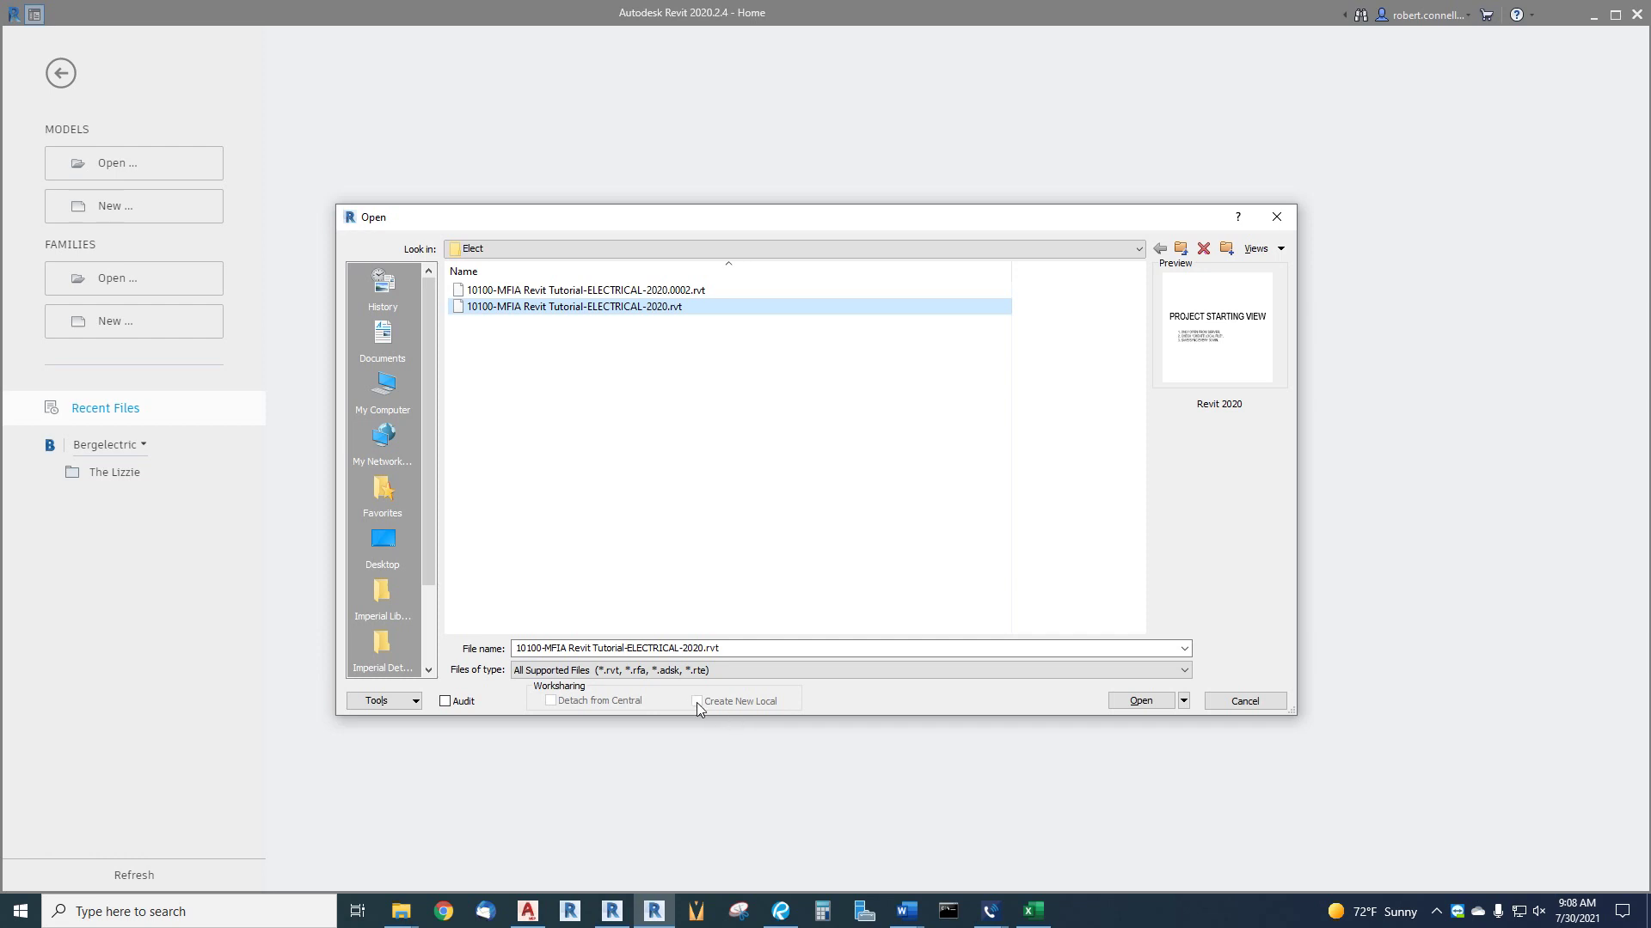
click(1140, 701)
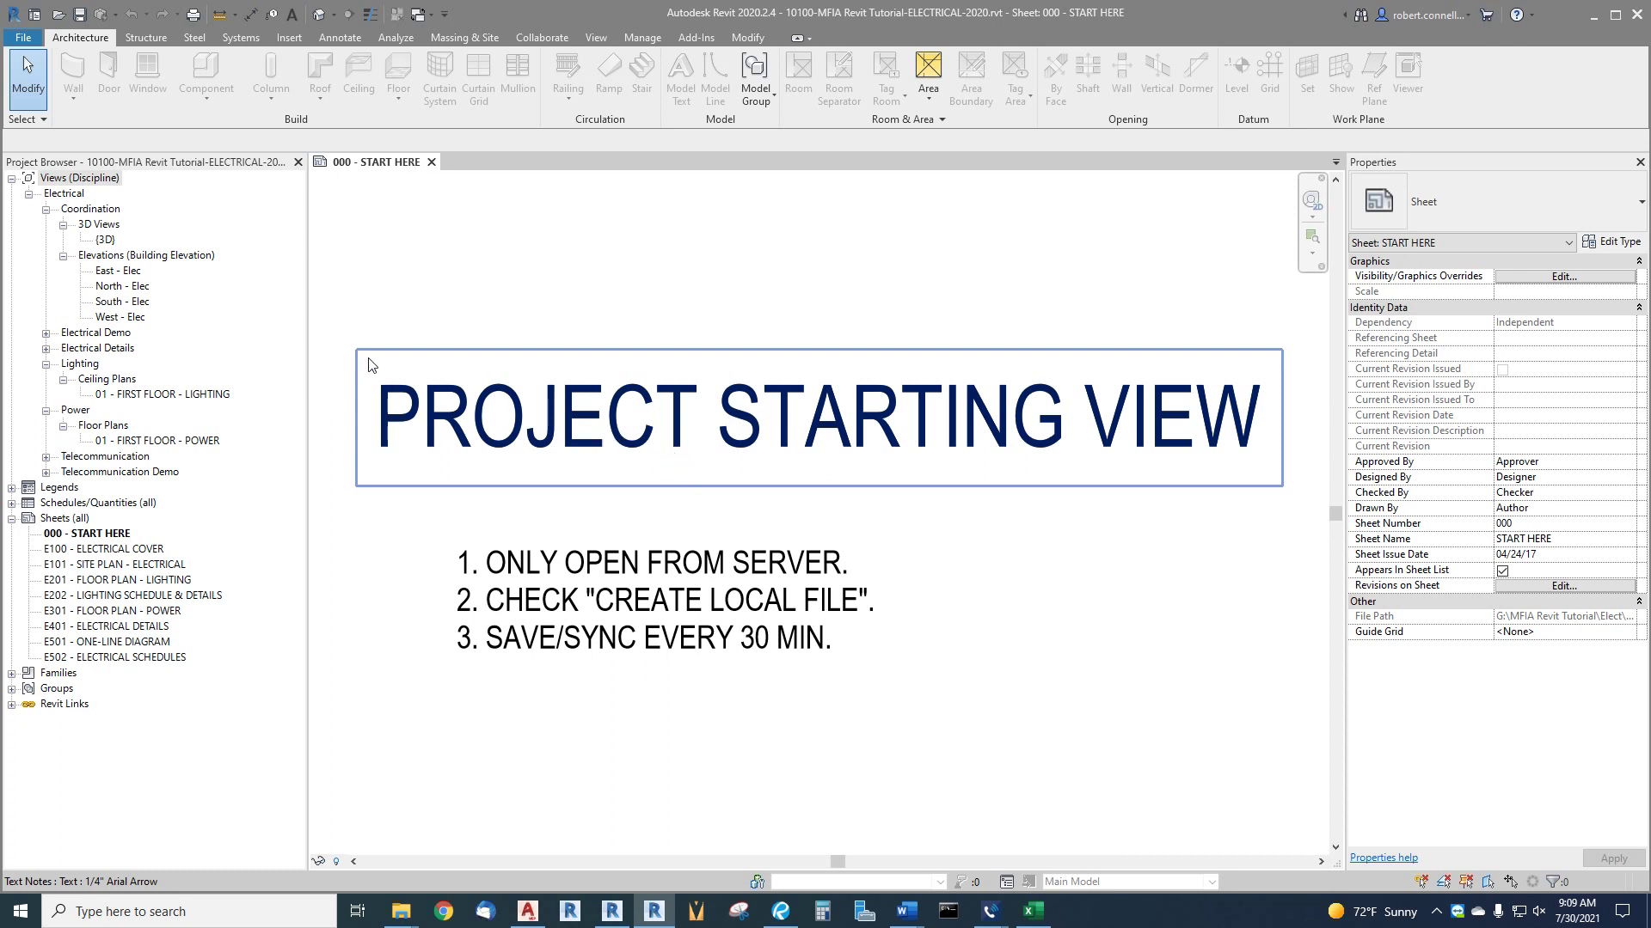
Step: Open the South - Elec elevation, zoom in on the Level 01 and Elevator Pit heads, then open Visibility/Graphics
click(113, 305)
double_click(113, 305)
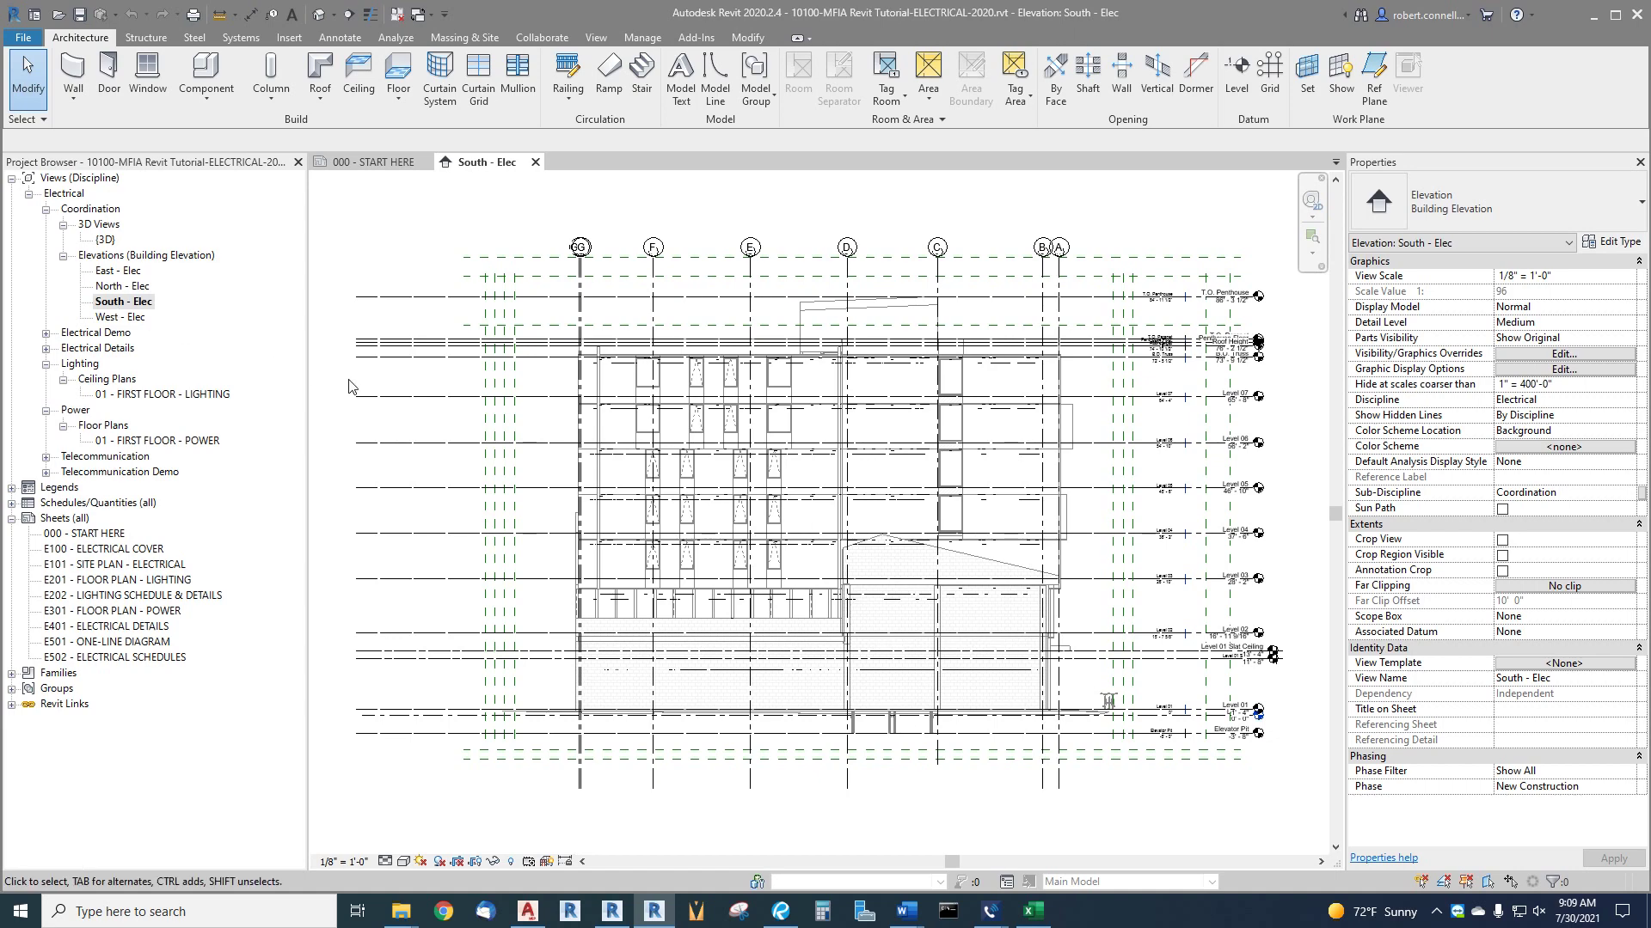
scroll(1288, 742, up, 8)
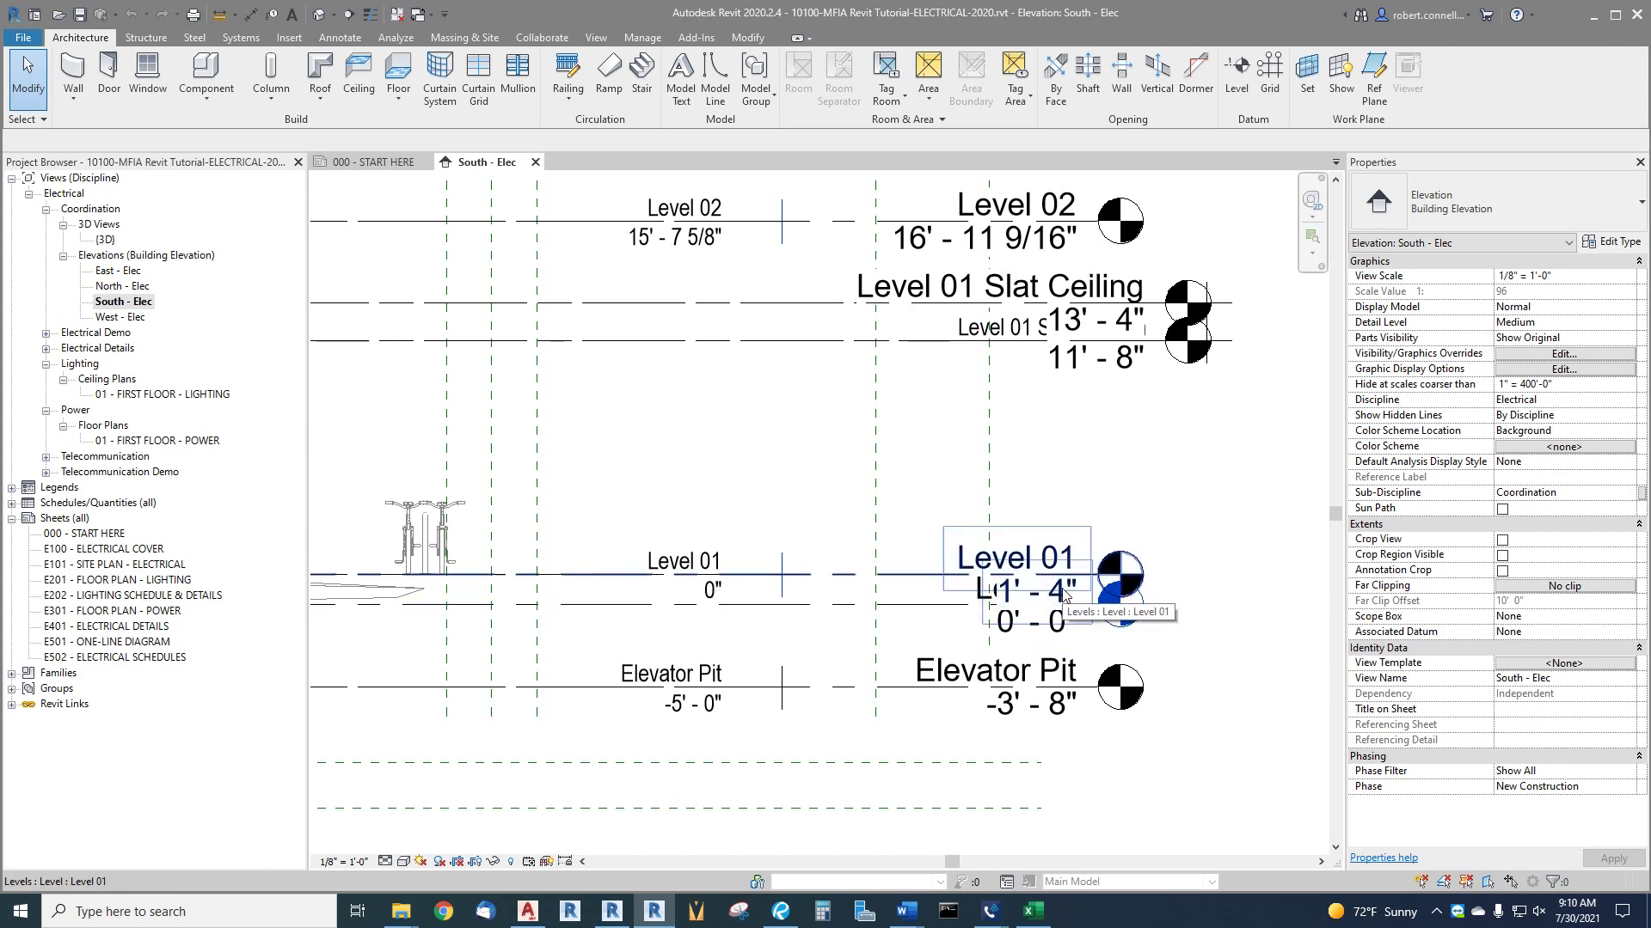
scroll(1064, 593, down, 6)
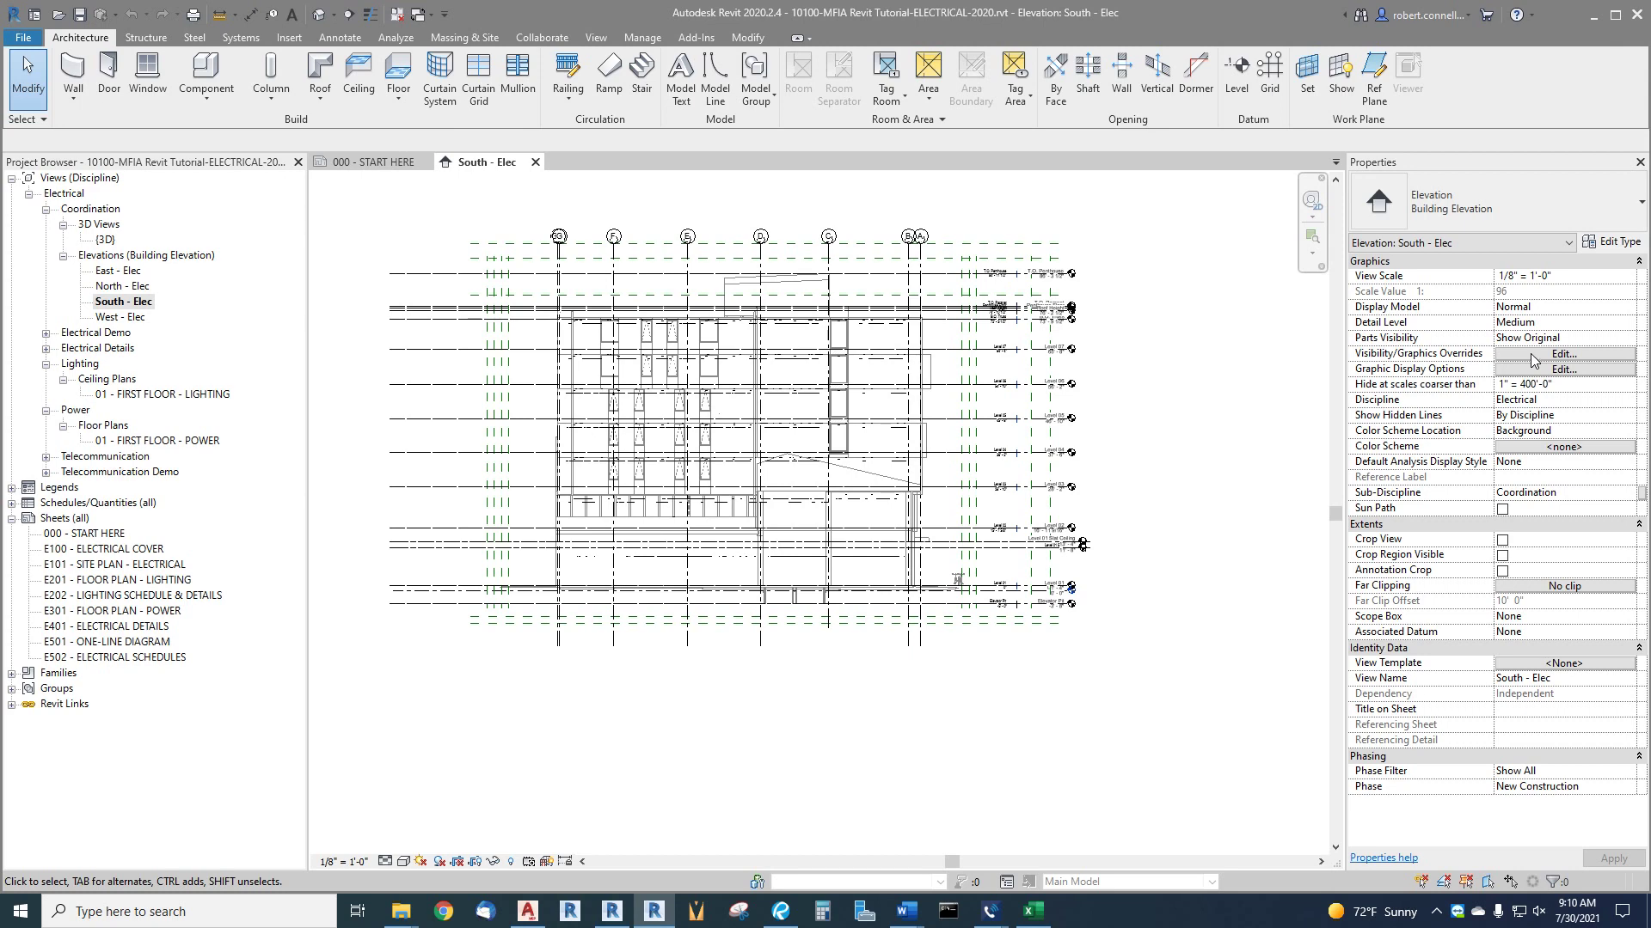
click(1533, 355)
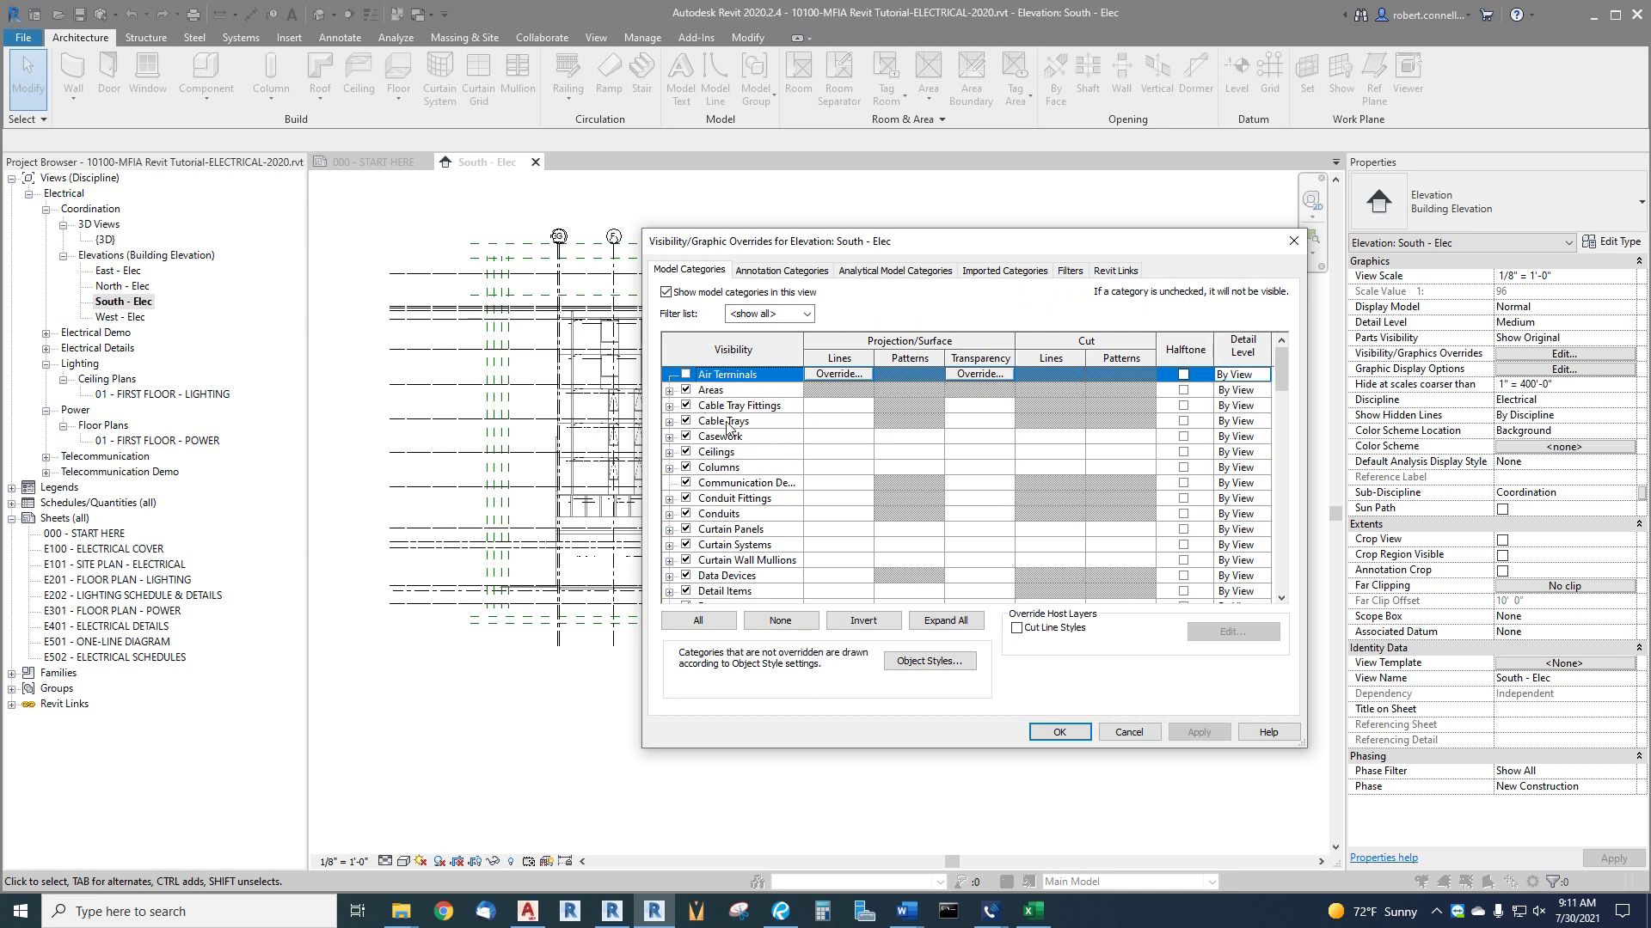
Step: Switch on Site > Project Base Point in the South - Elec Visibility/Graphic Overrides
scroll(727, 458, down, 4)
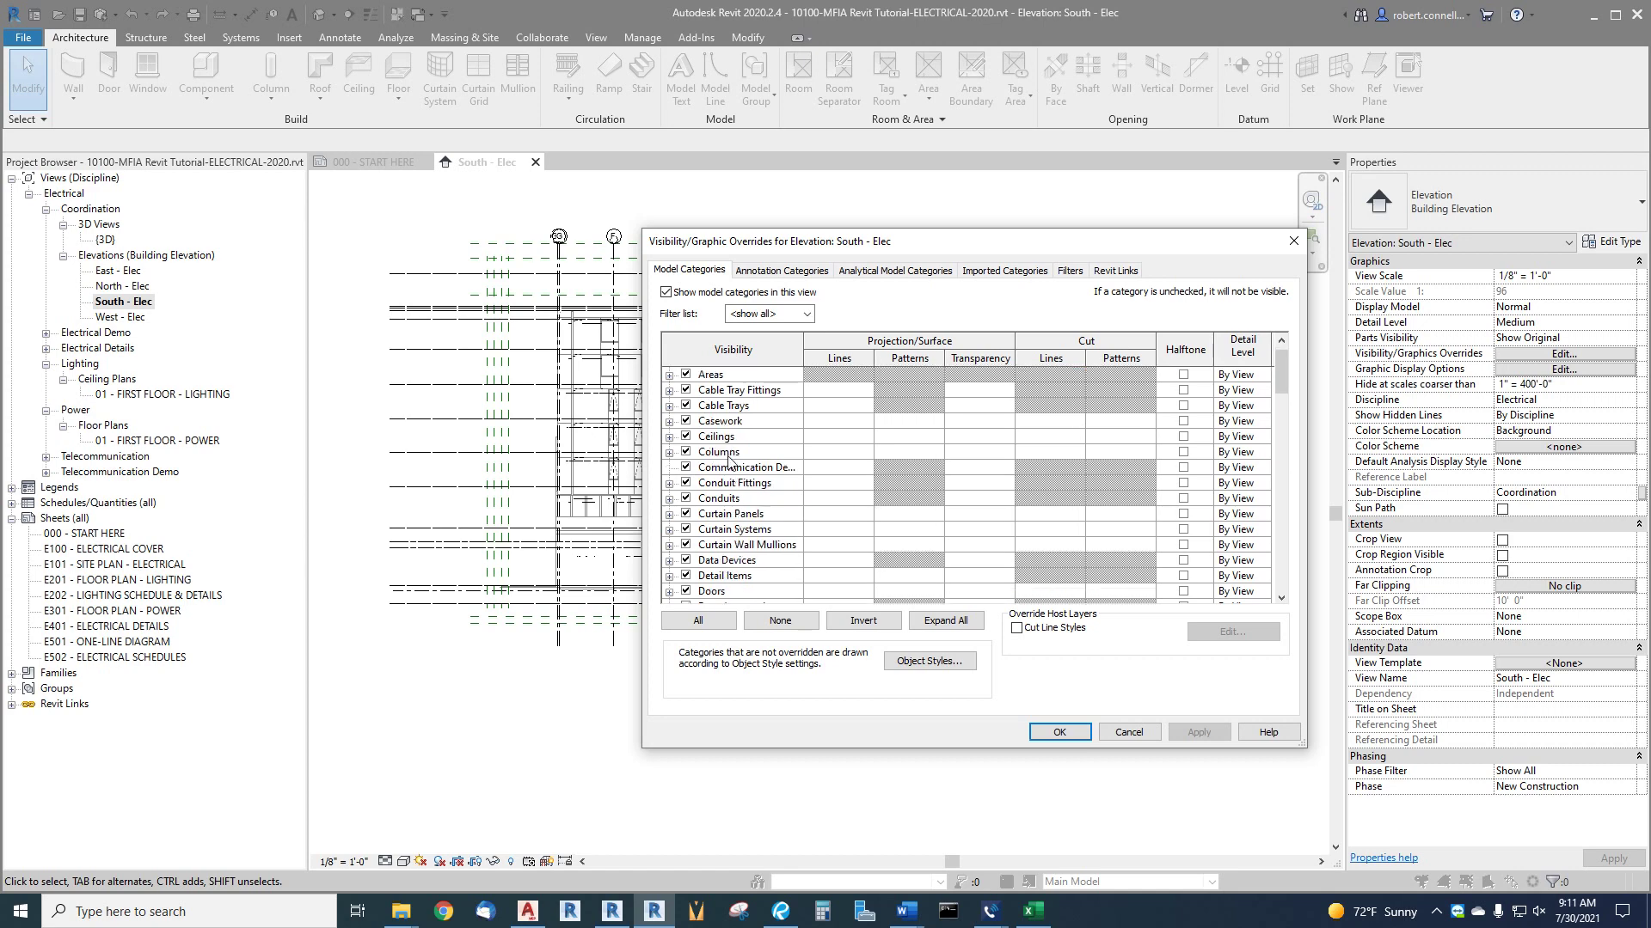
scroll(729, 466, down, 1)
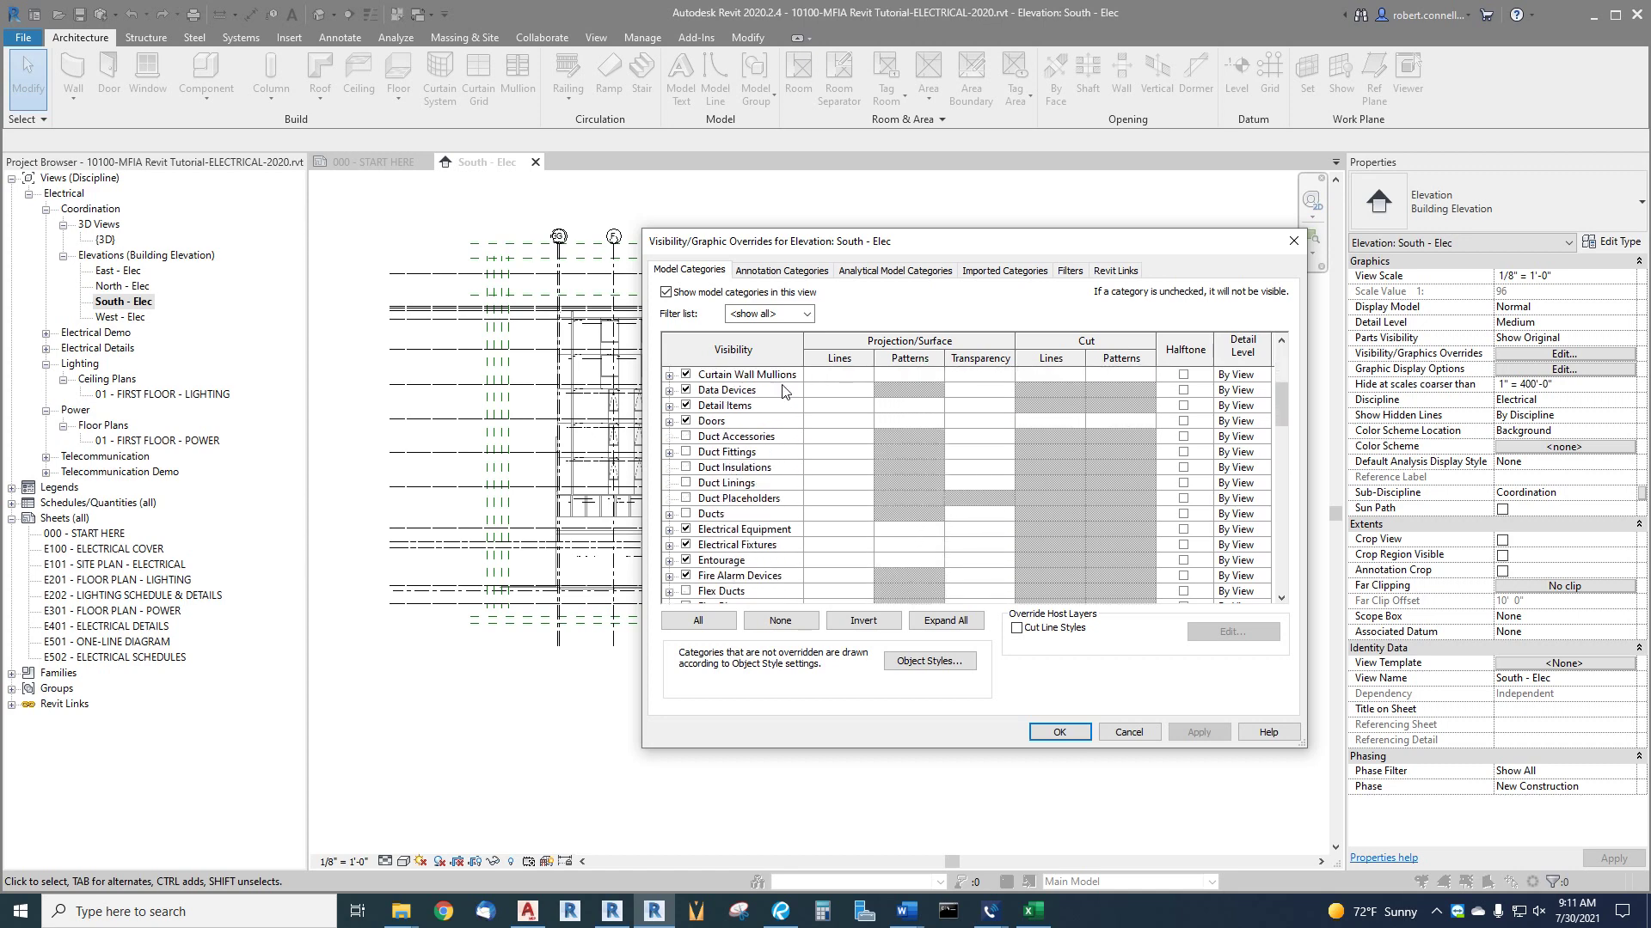
scroll(733, 456, down, 5)
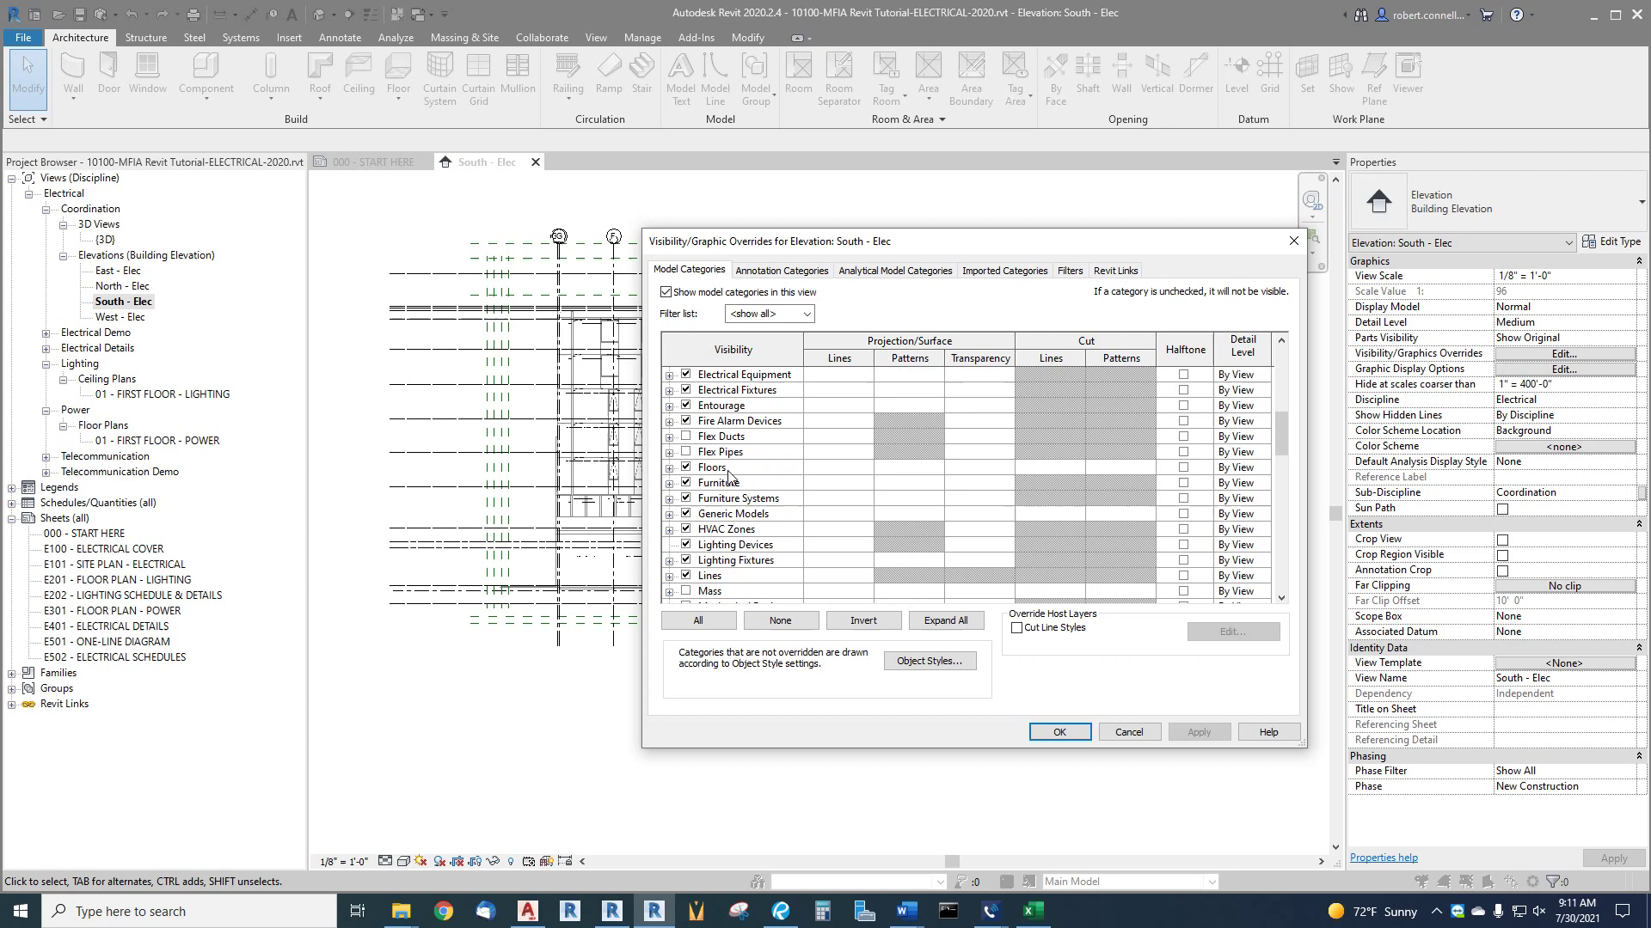
scroll(729, 475, down, 6)
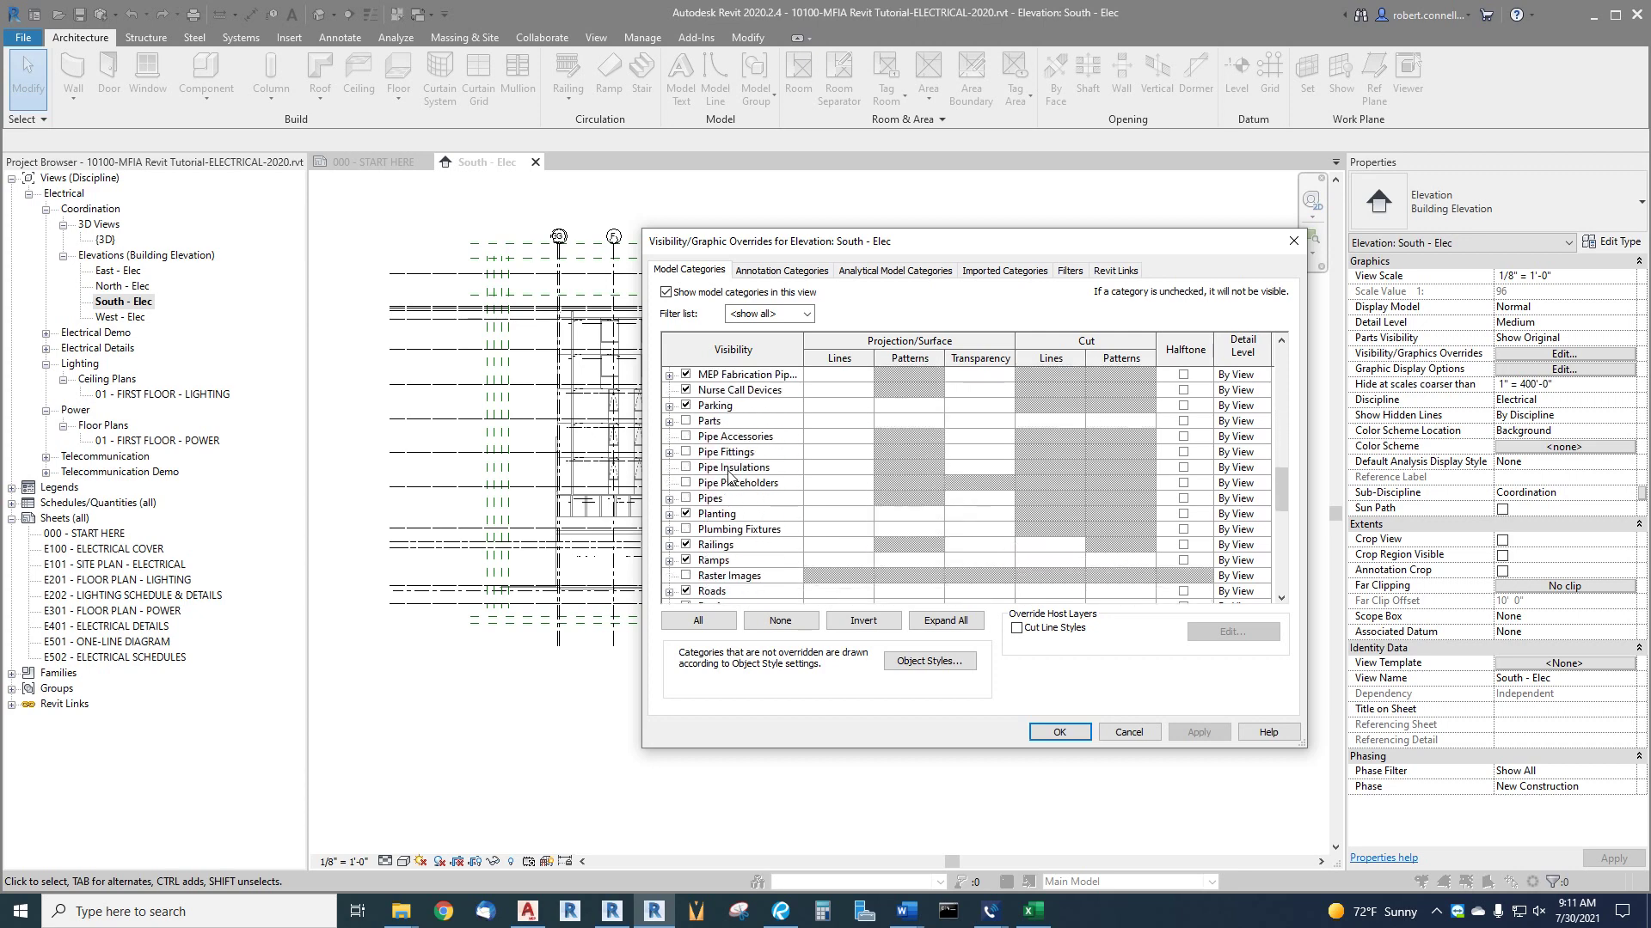
scroll(729, 475, down, 4)
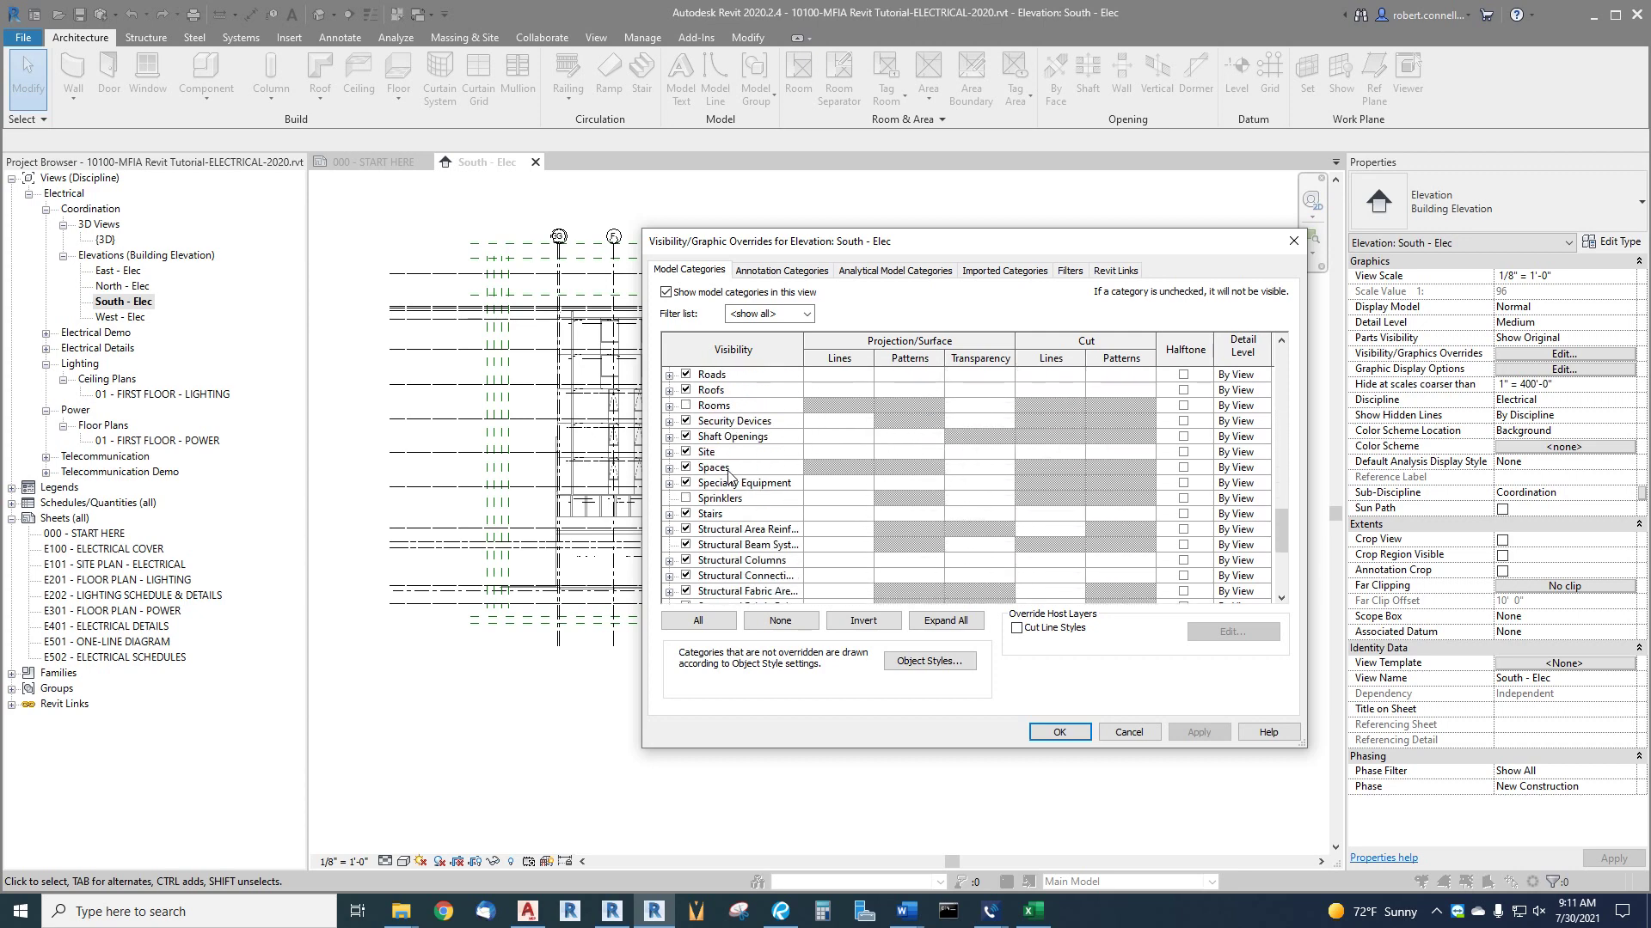
click(670, 453)
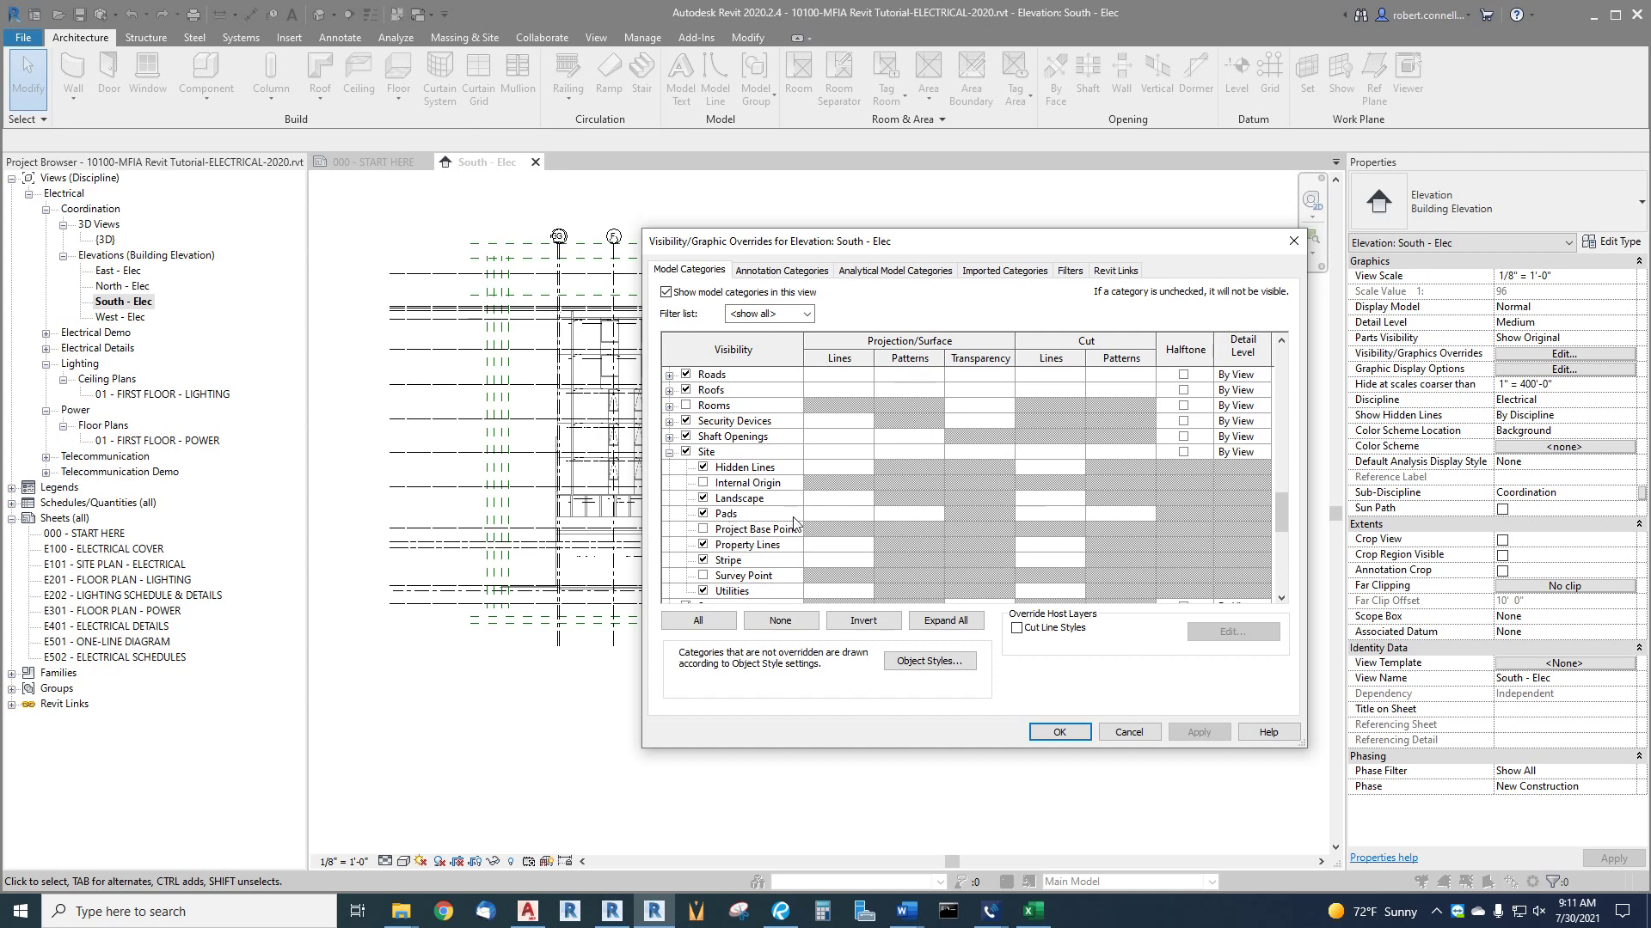
click(703, 529)
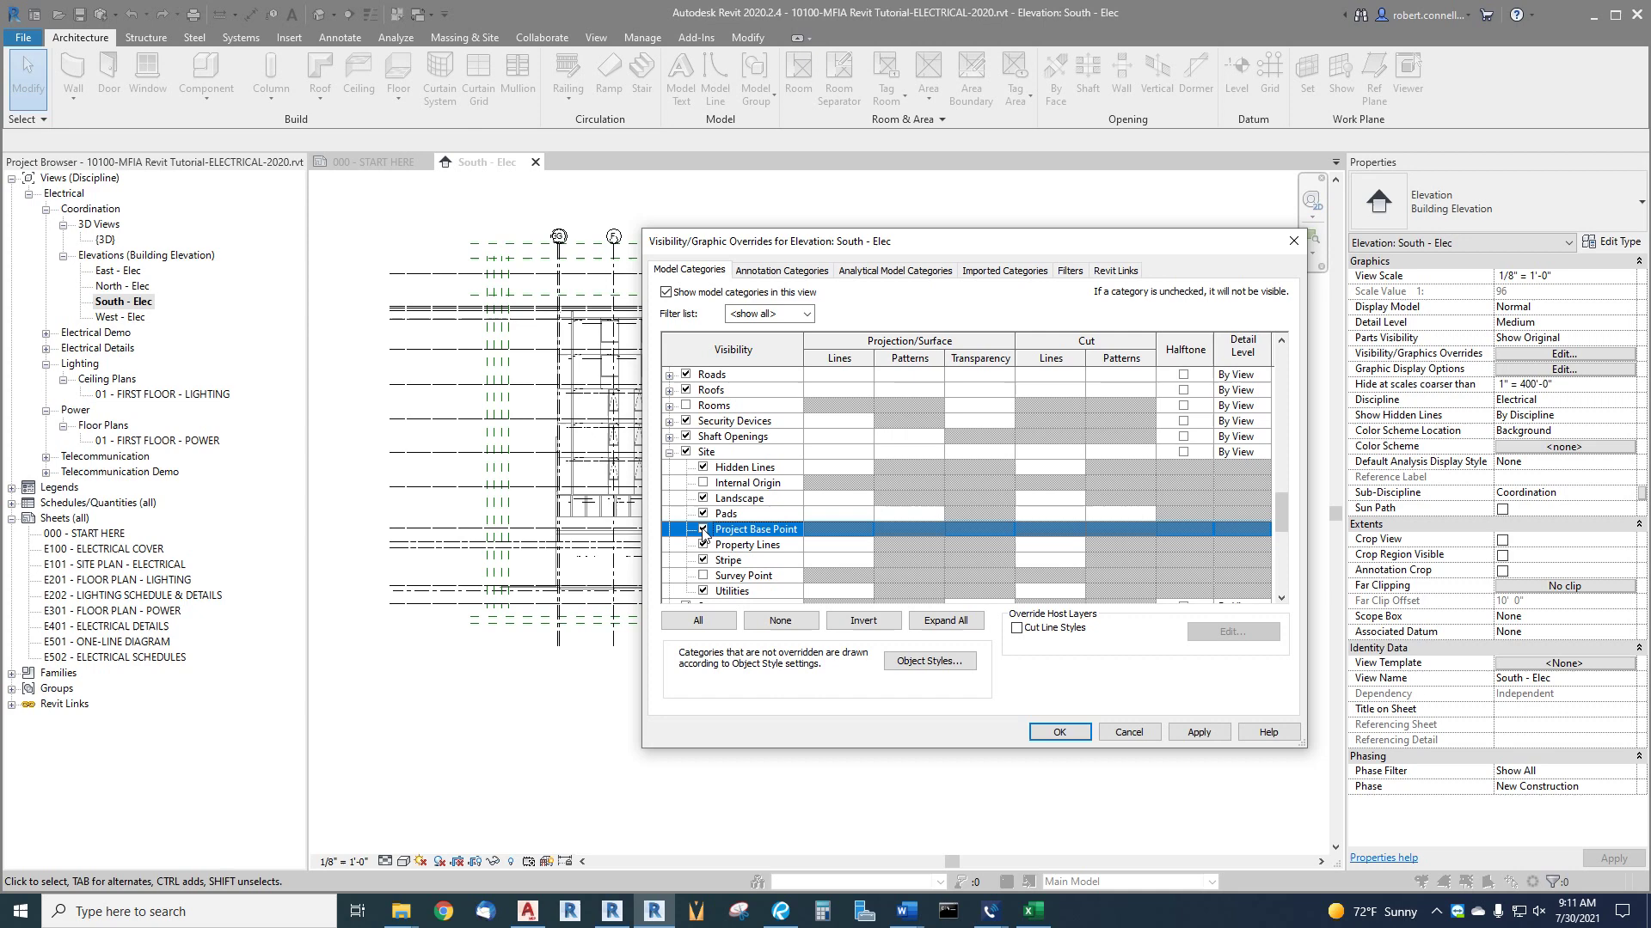
click(1059, 733)
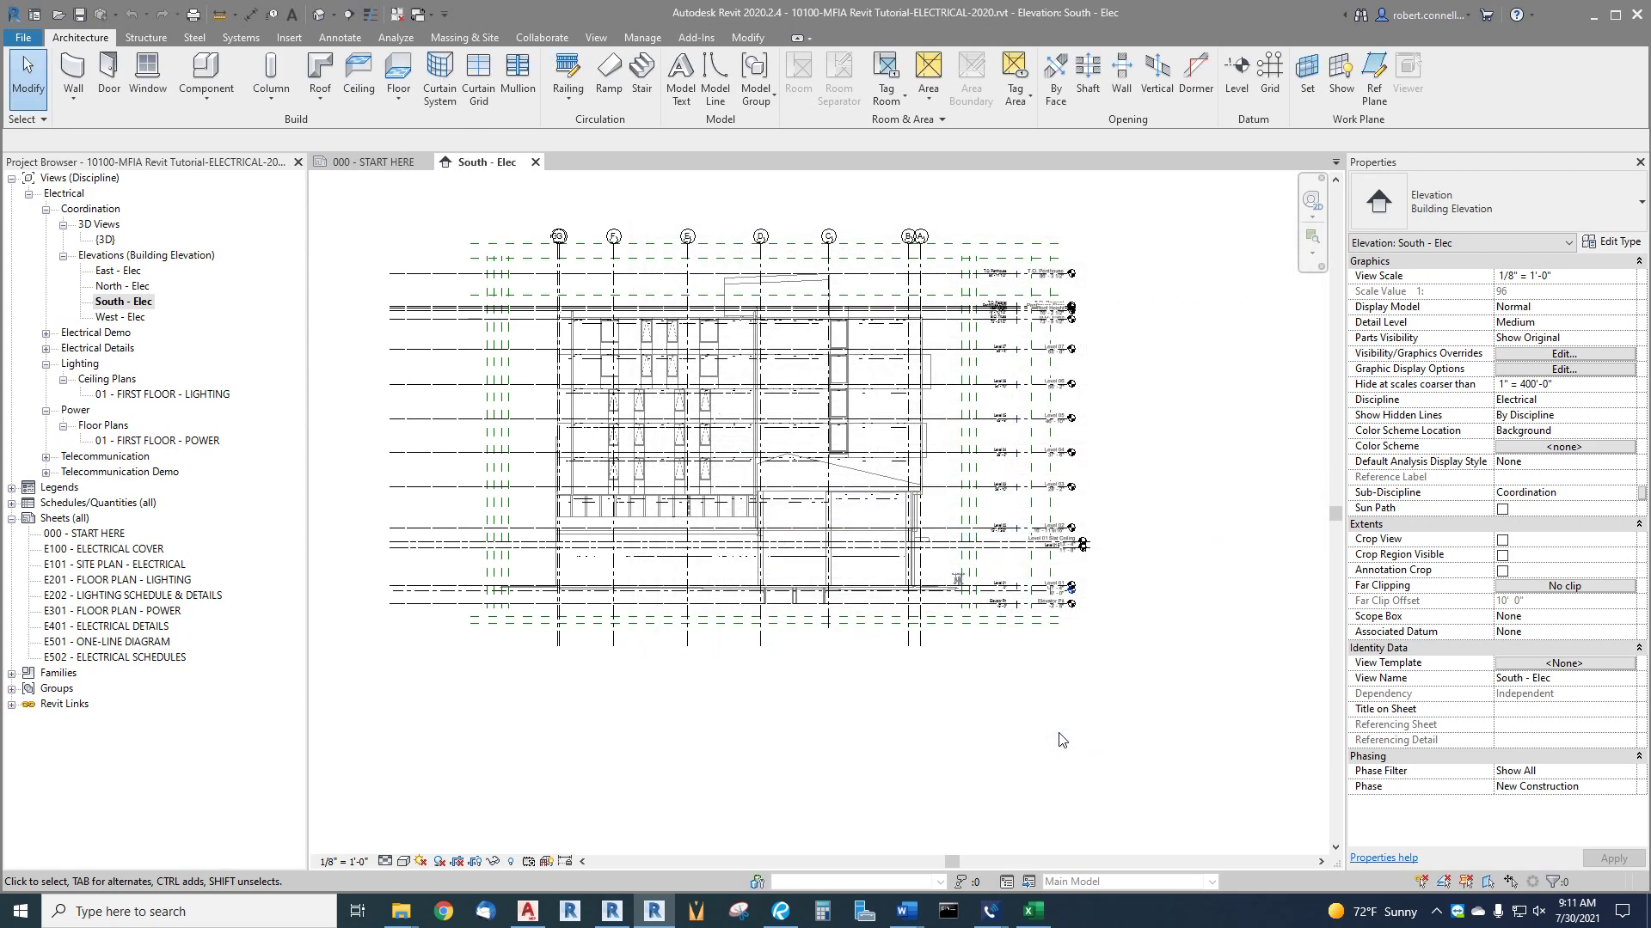
Step: Zoom to the base point symbols and select the Project Base Point, showing N/S, E/W and Elev at 0' 0"
scroll(890, 662, down, 3)
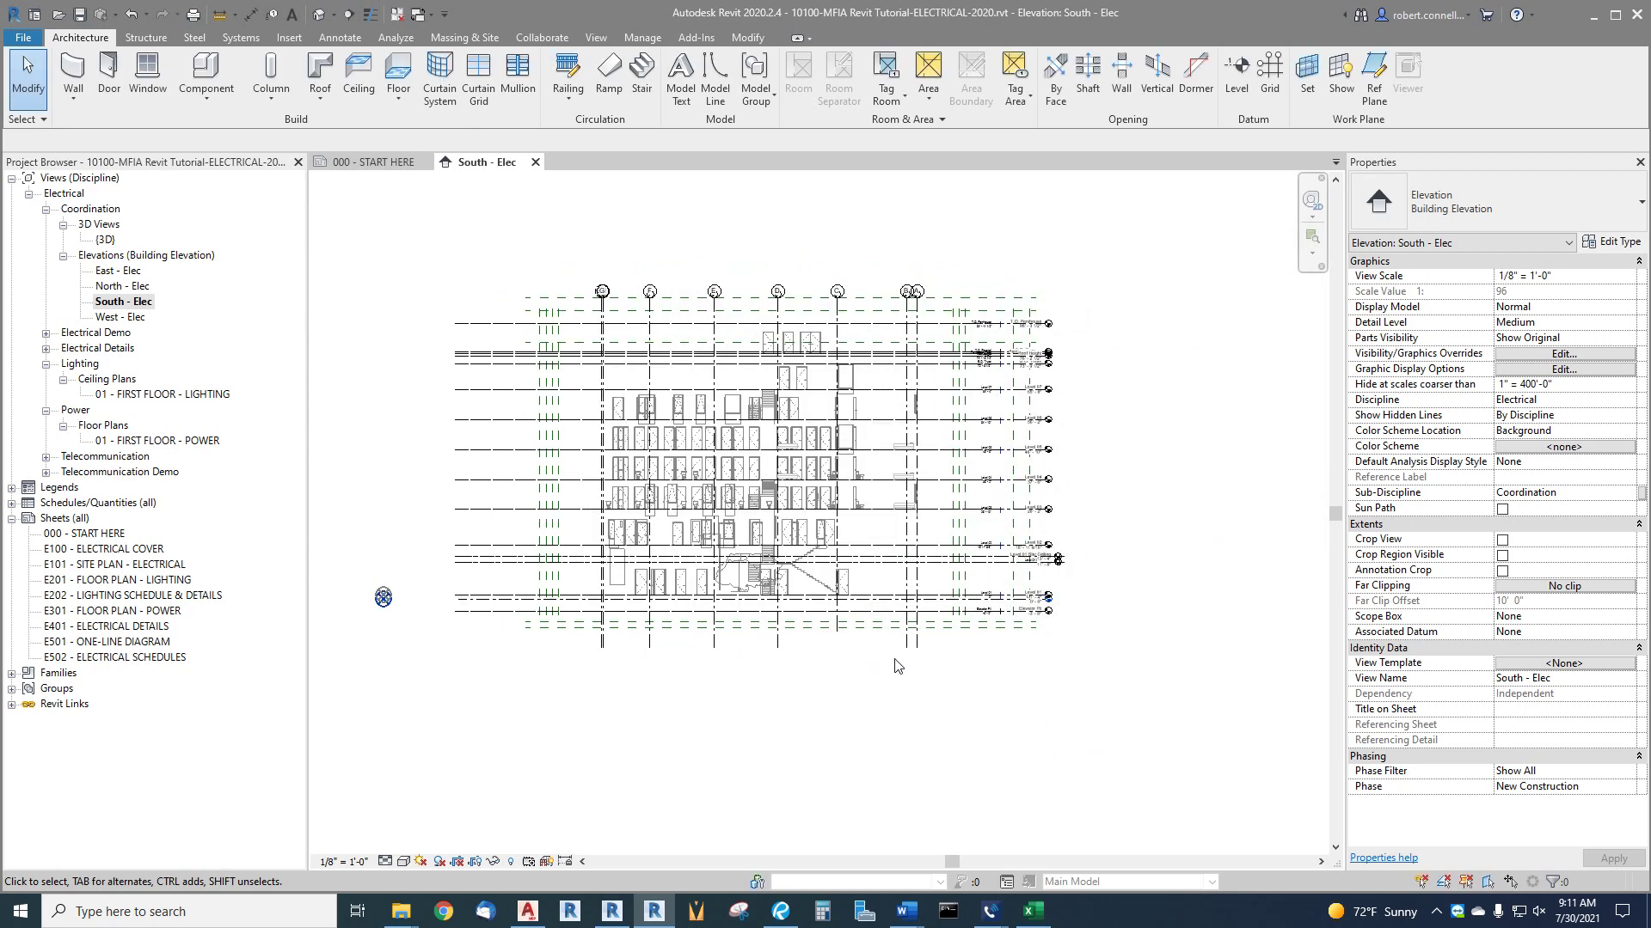
scroll(516, 627, up, 6)
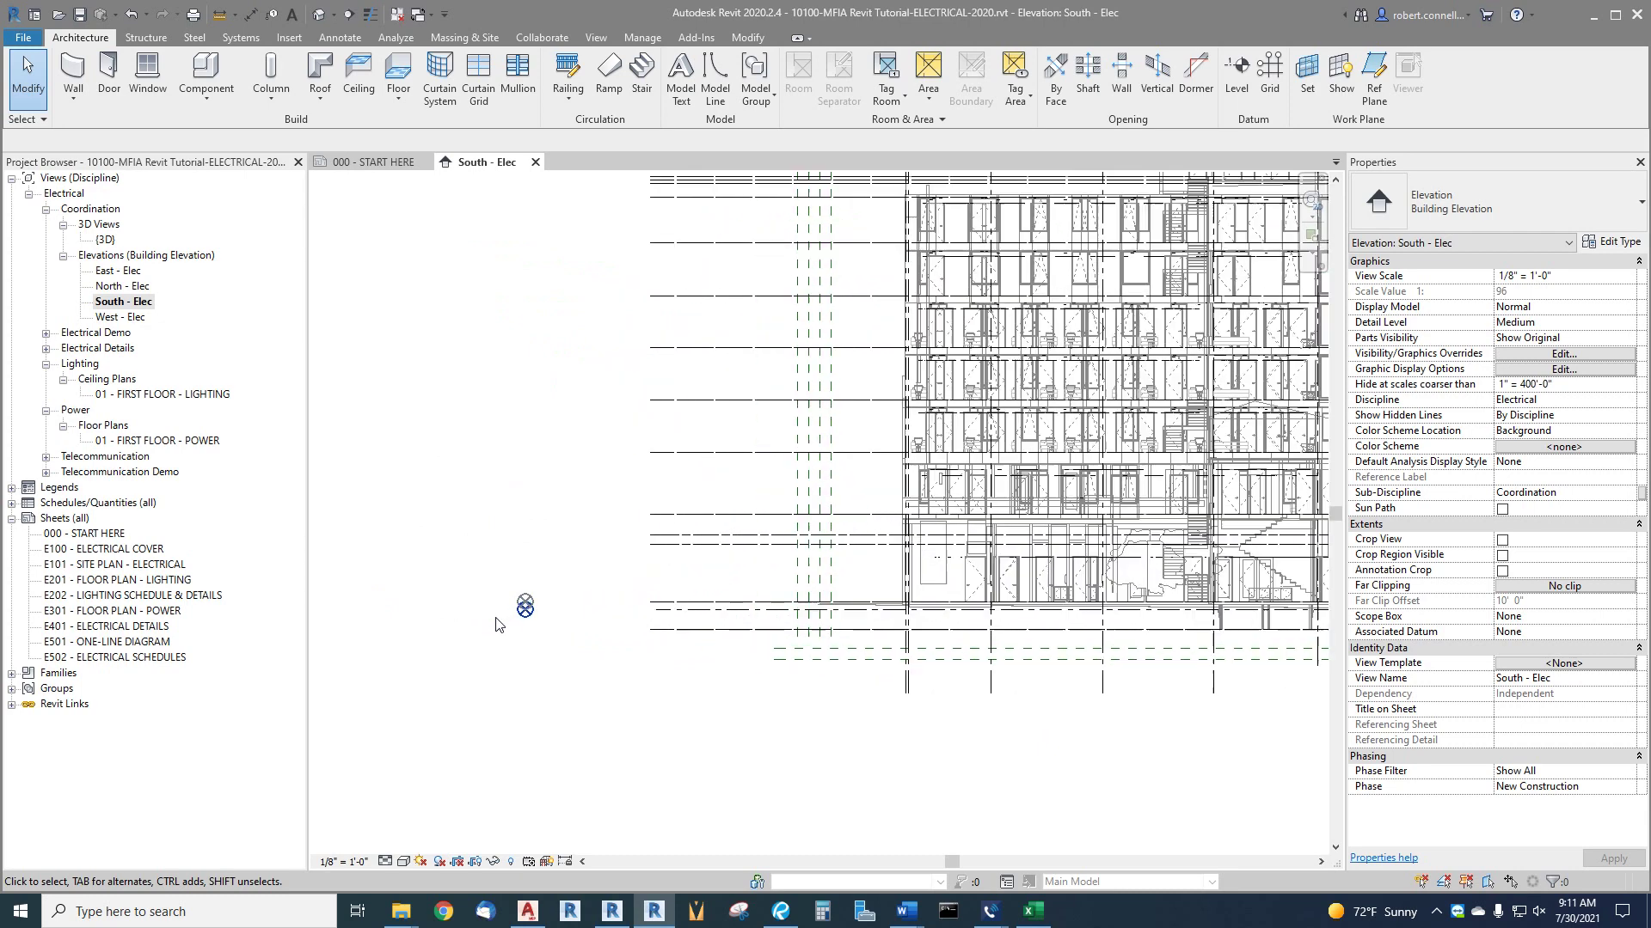
scroll(515, 626, up, 3)
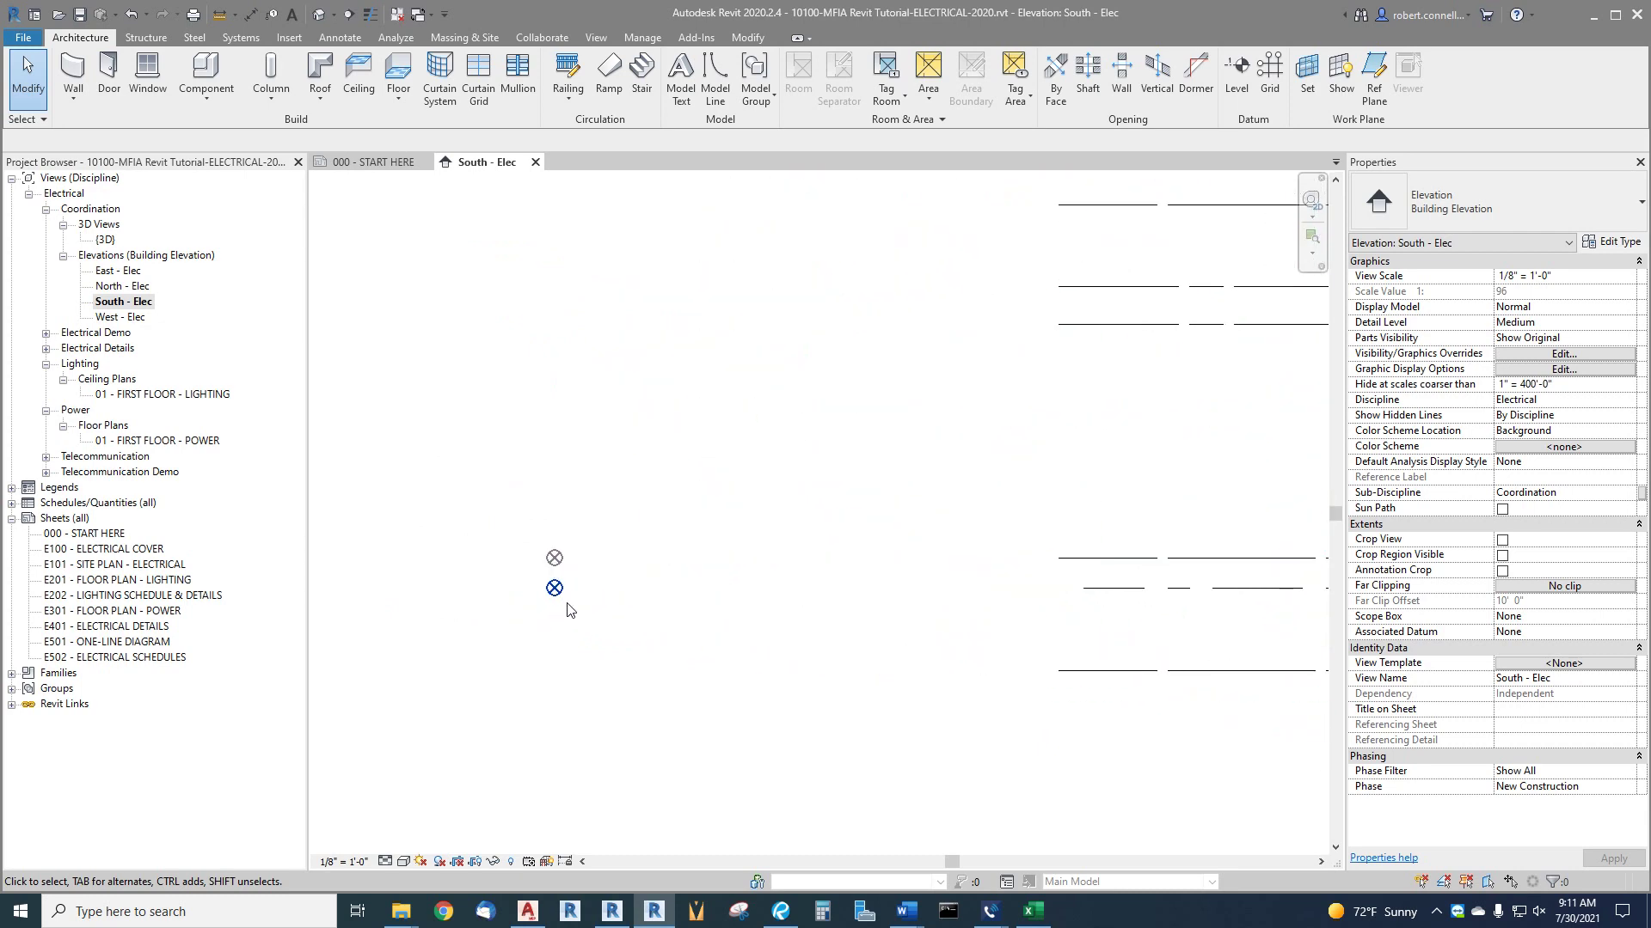
scroll(581, 586, up, 1)
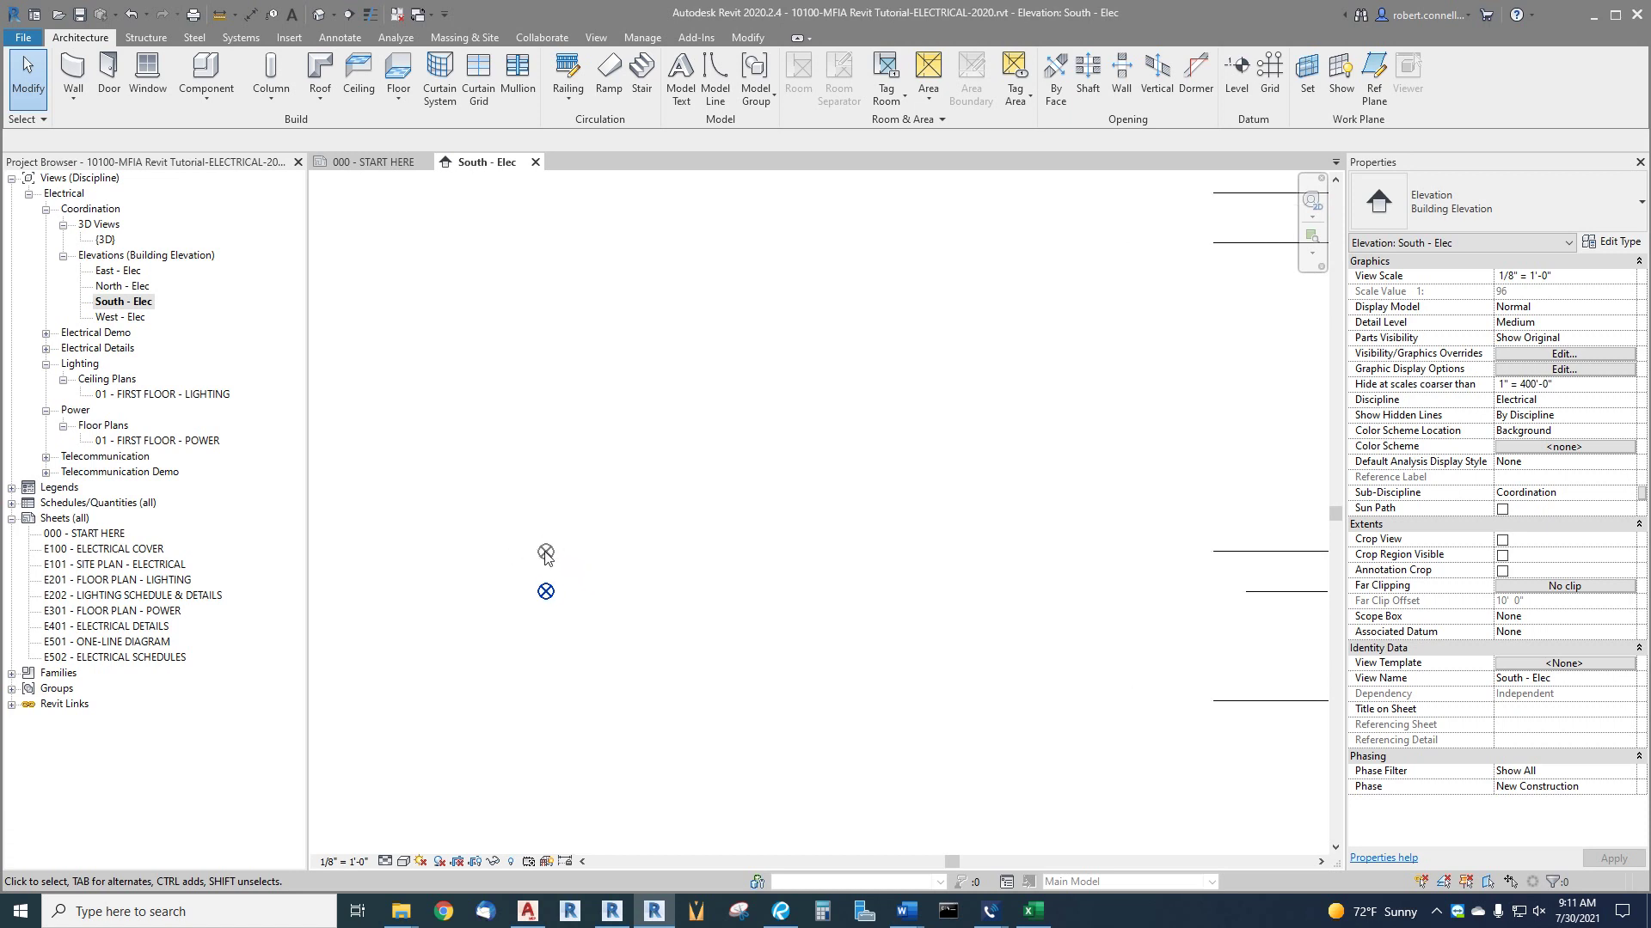
click(40, 121)
click(551, 596)
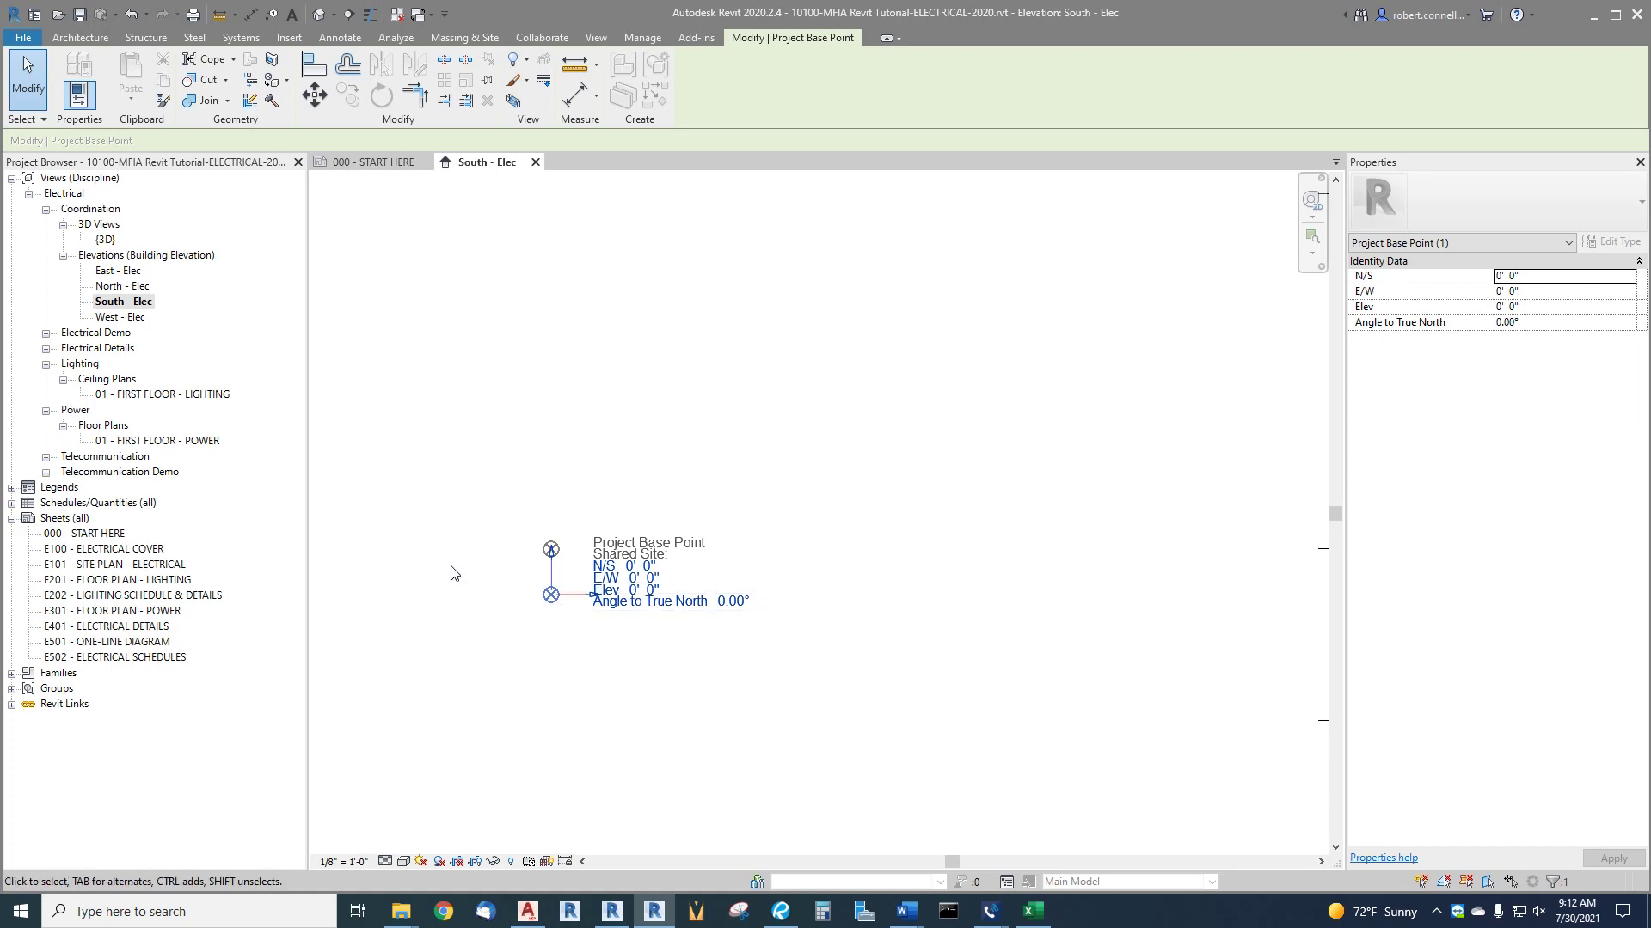
Step: Change the Project Base Point's Elev value to 1' 4"
scroll(1096, 580, up, 1)
scroll(1096, 580, down, 2)
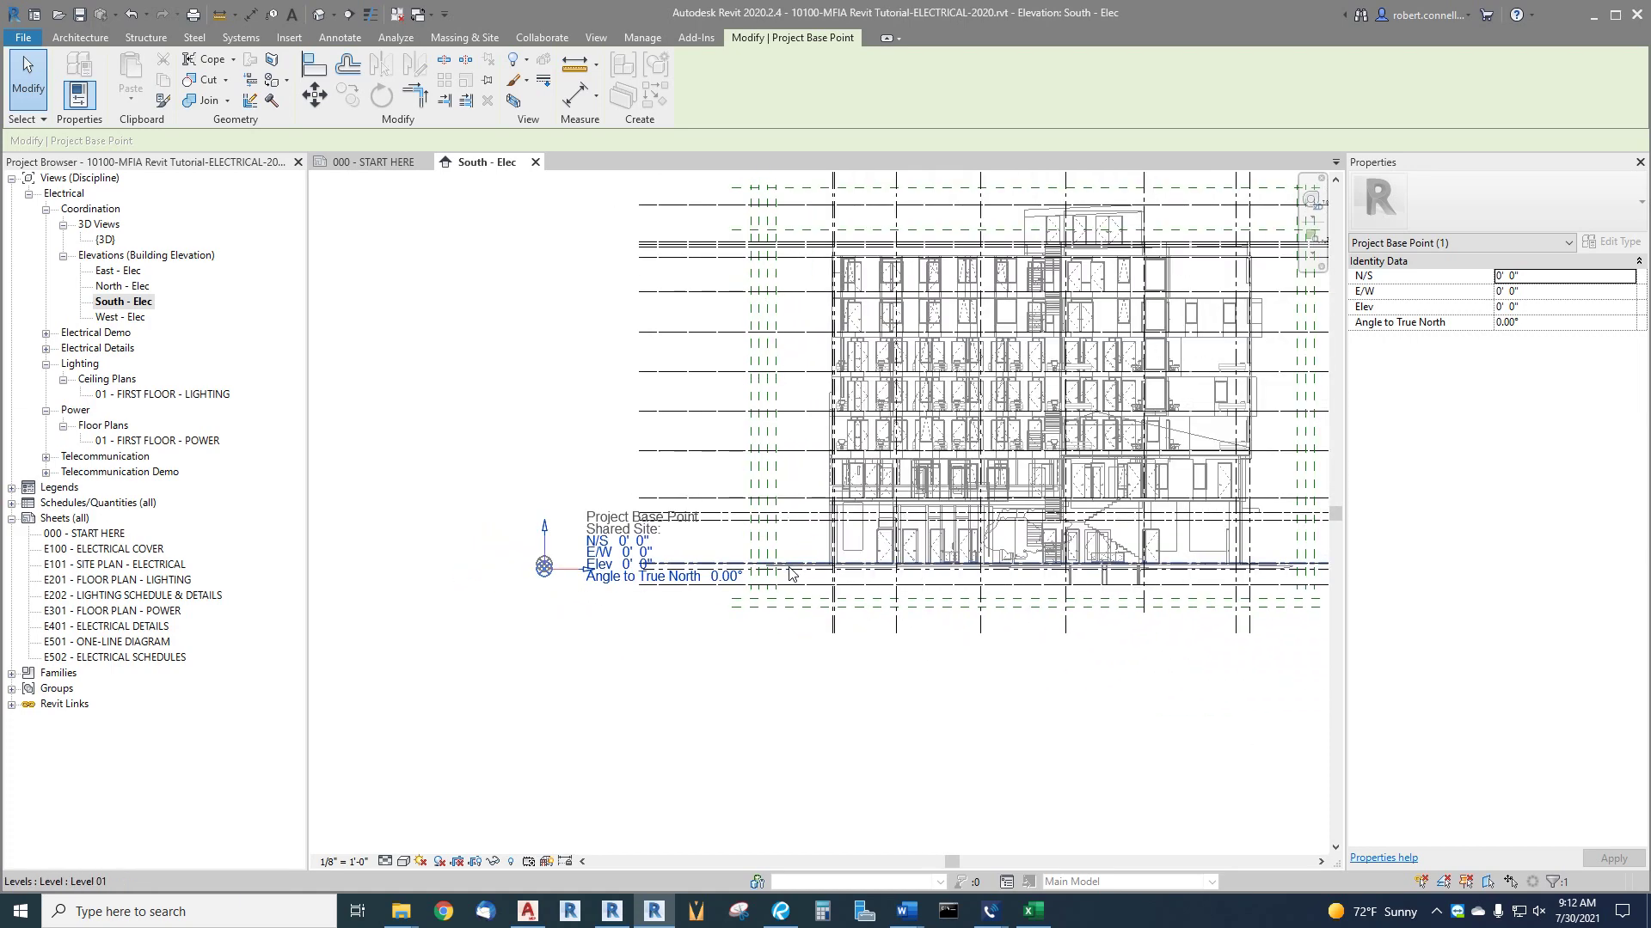
scroll(1235, 576, up, 3)
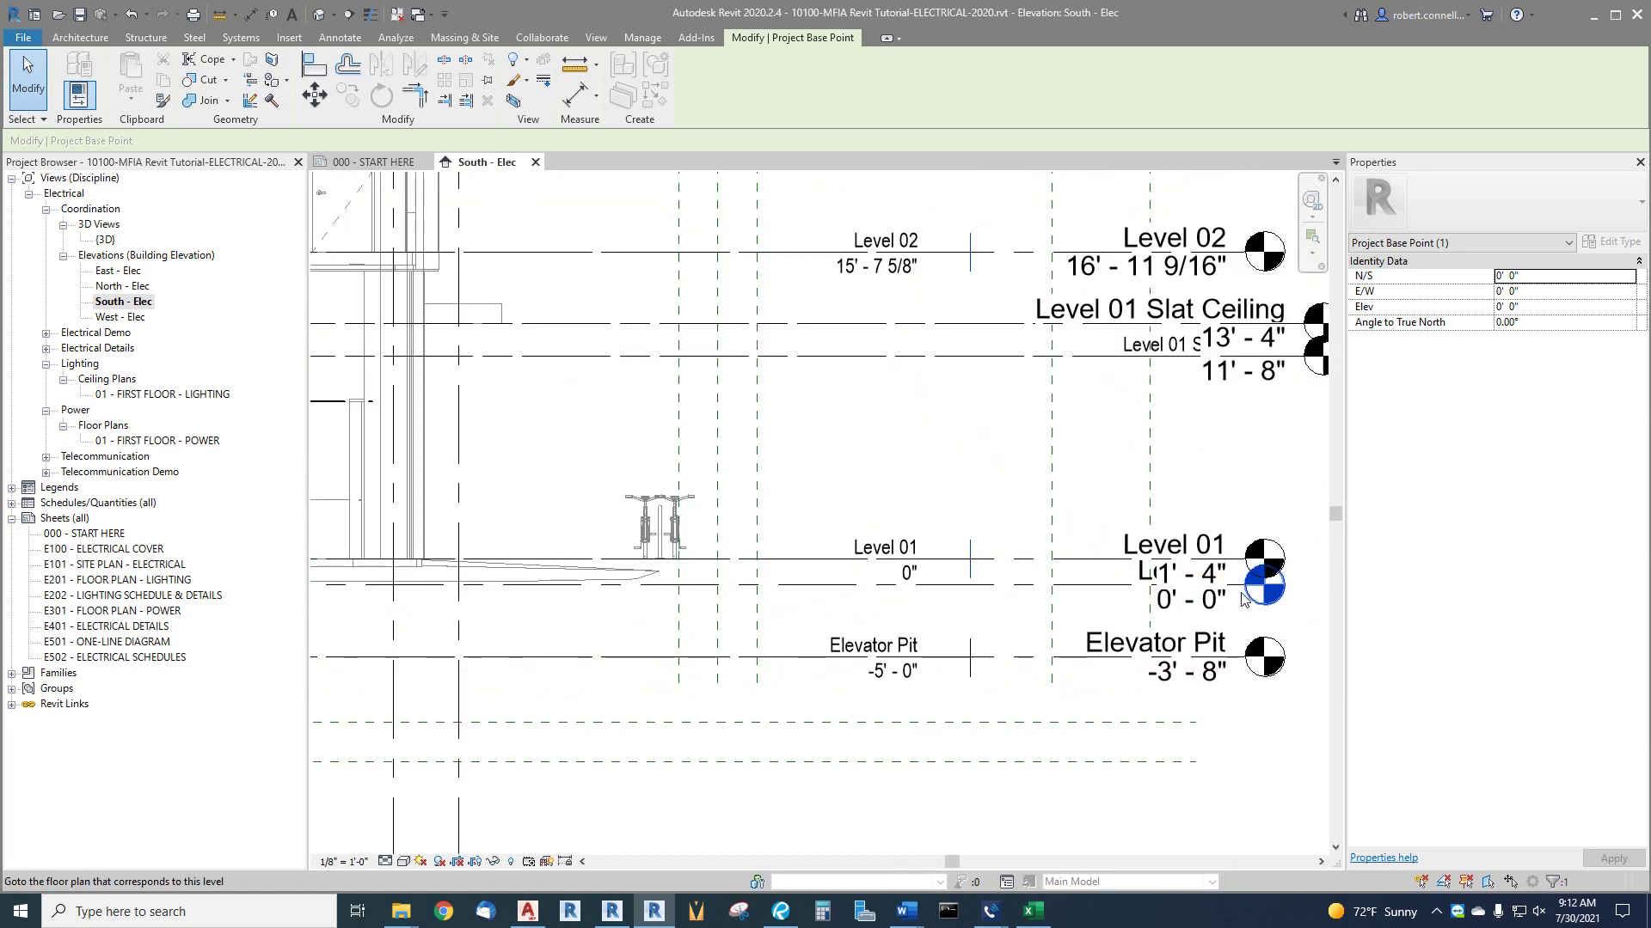
scroll(1198, 582, down, 2)
scroll(1197, 583, down, 3)
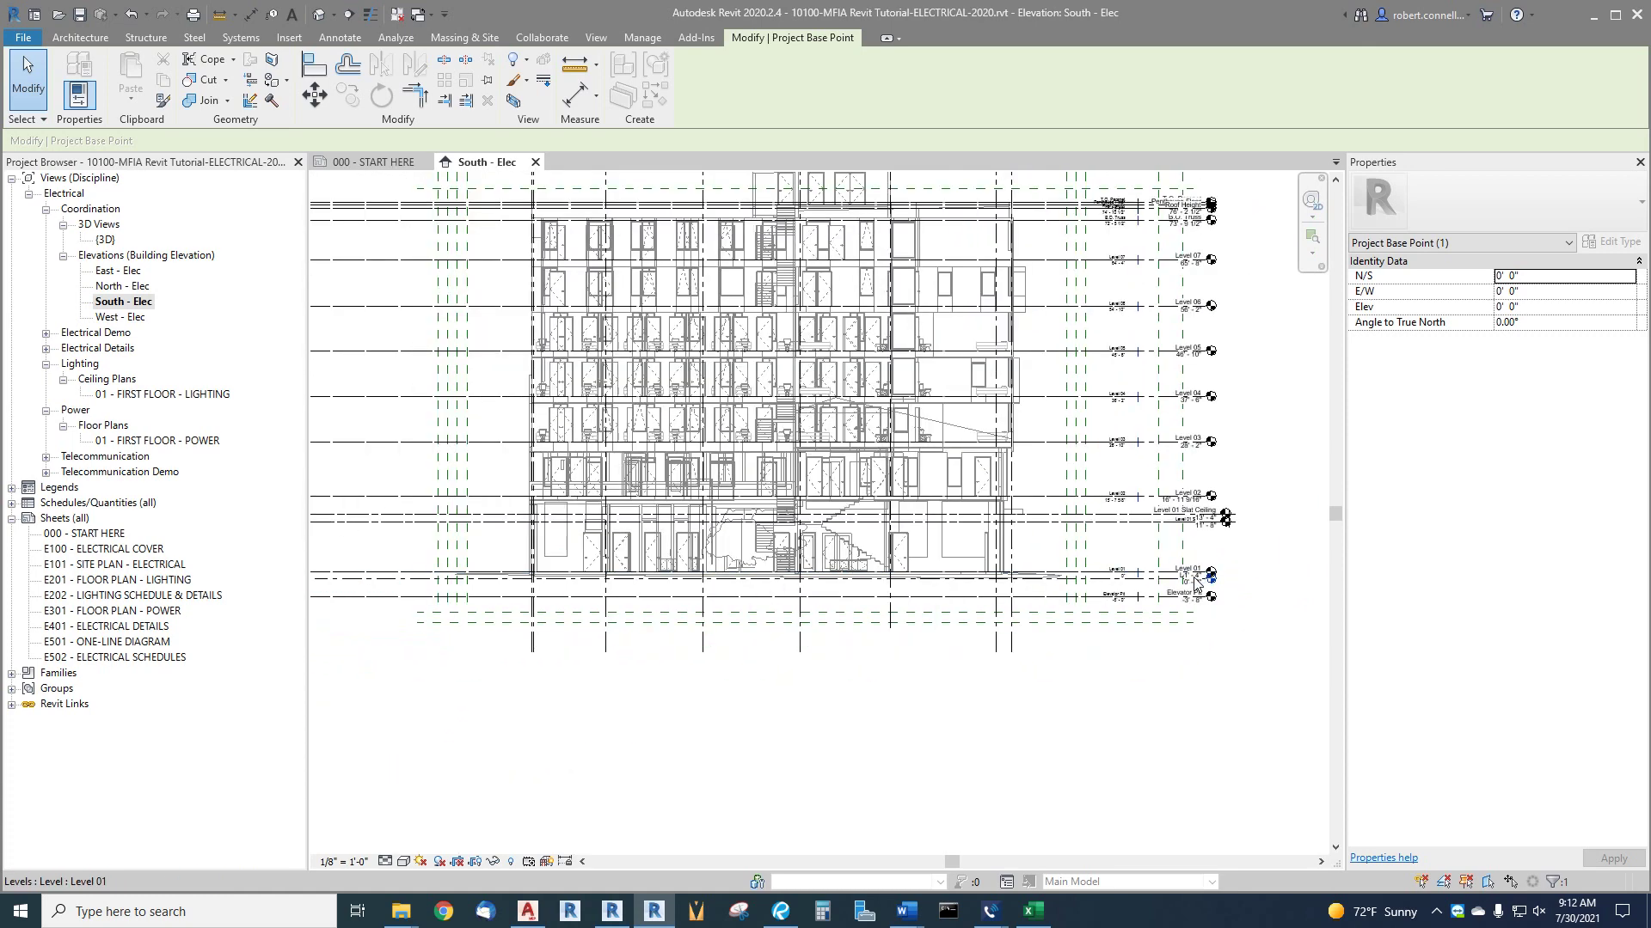
drag(442, 577, 472, 622)
click(519, 614)
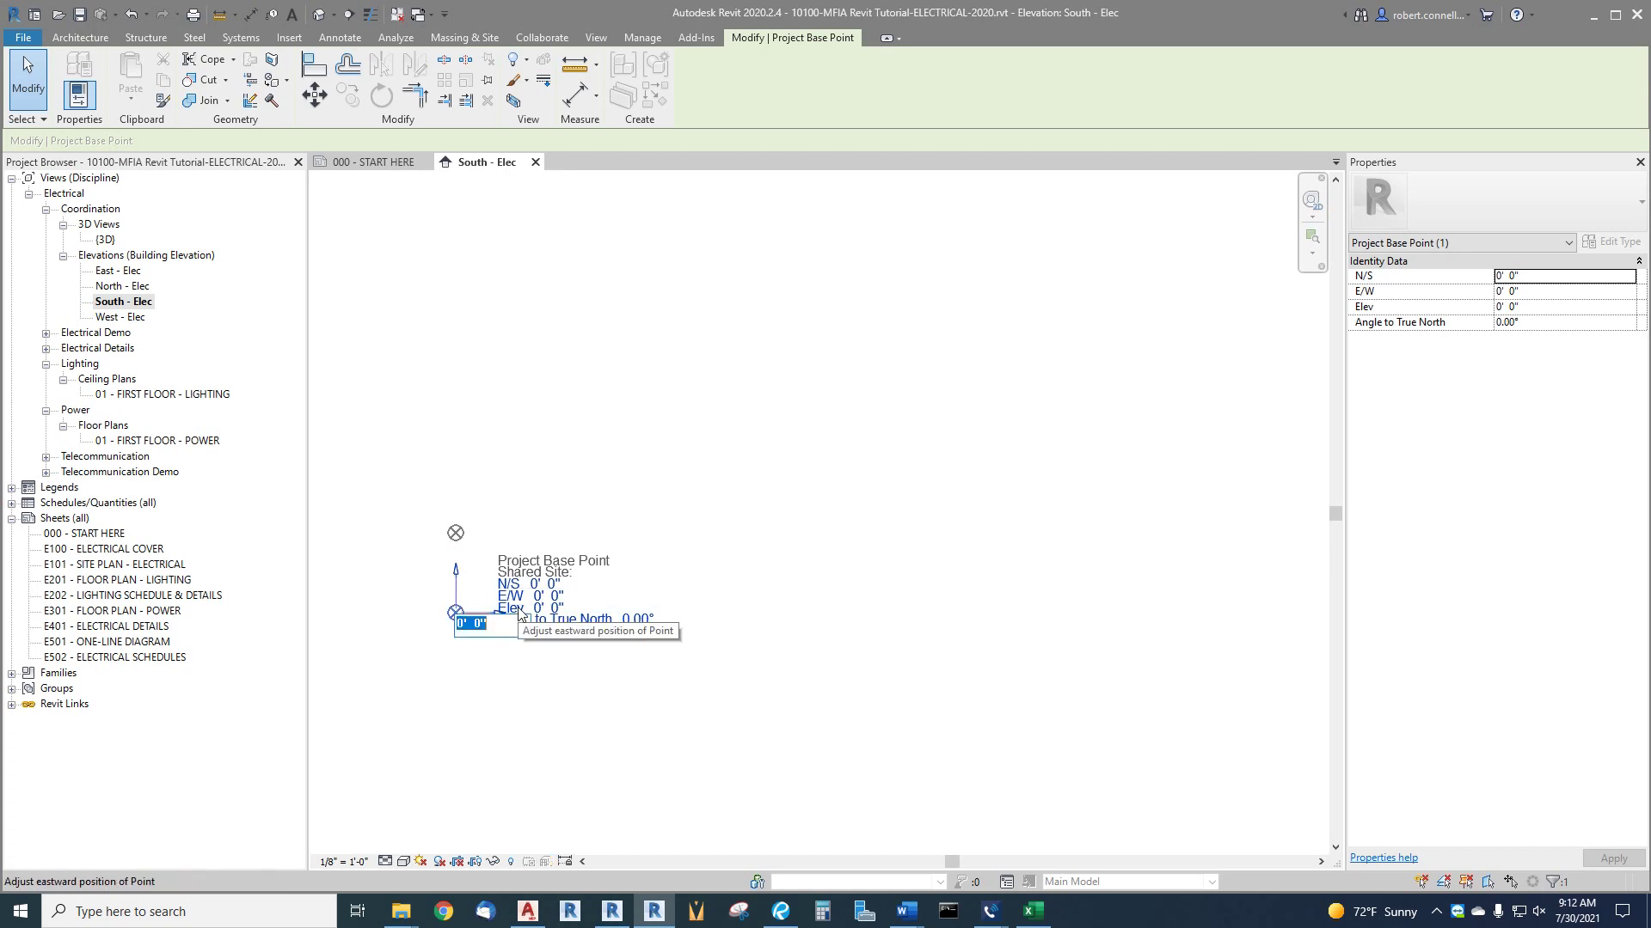
click(552, 611)
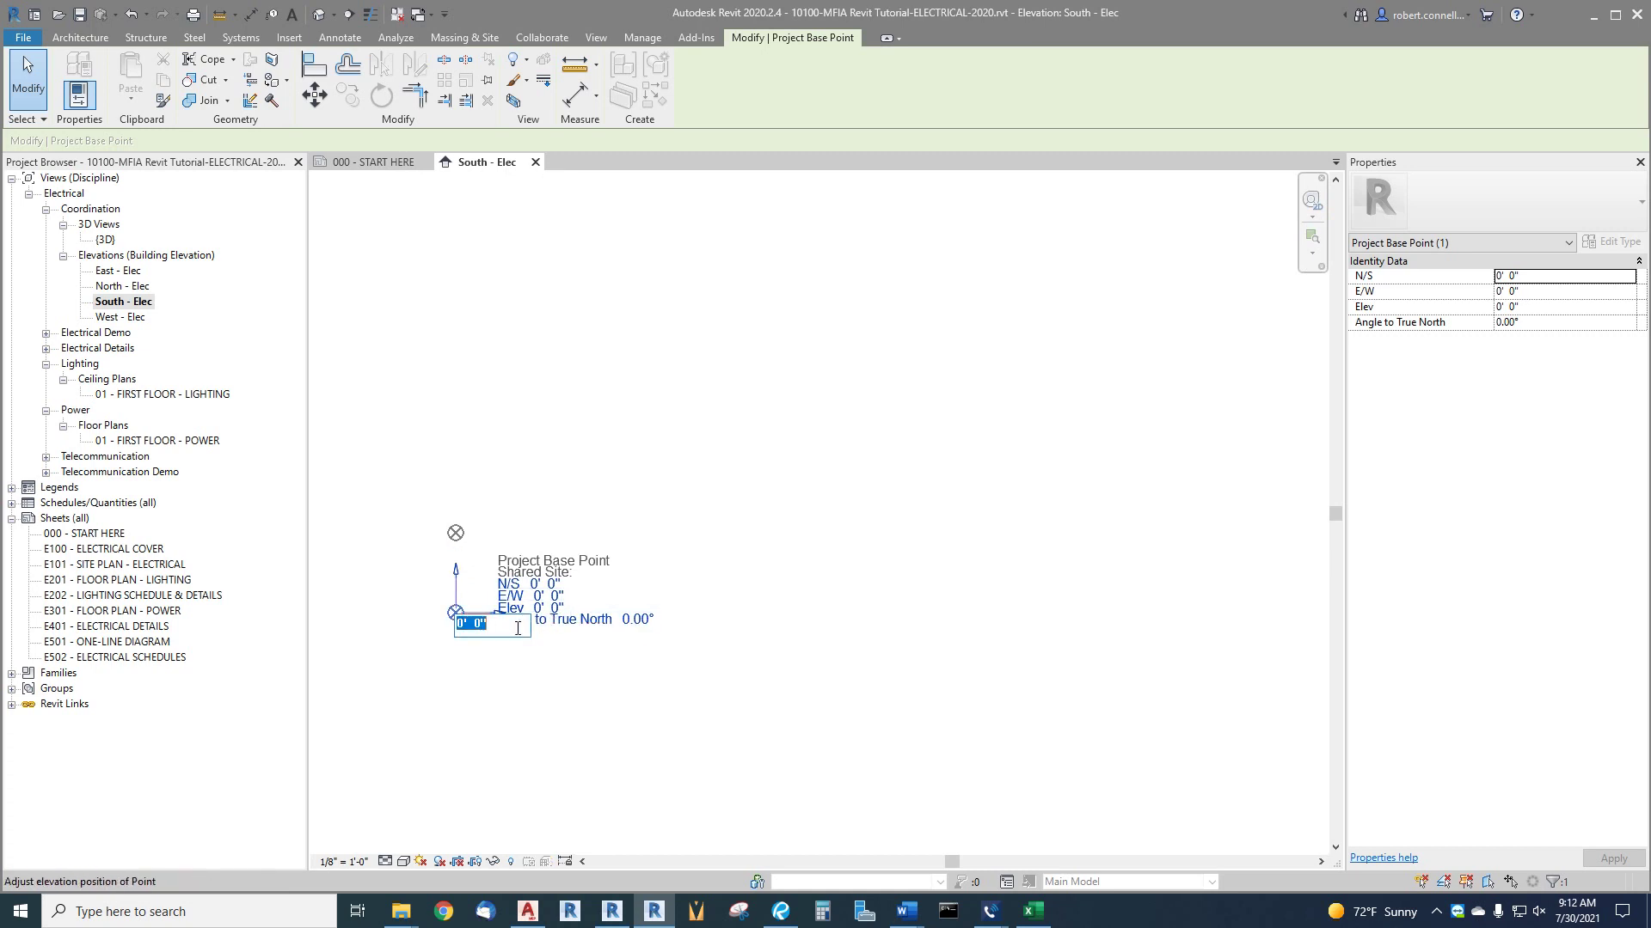
text(1'4)
key(Return)
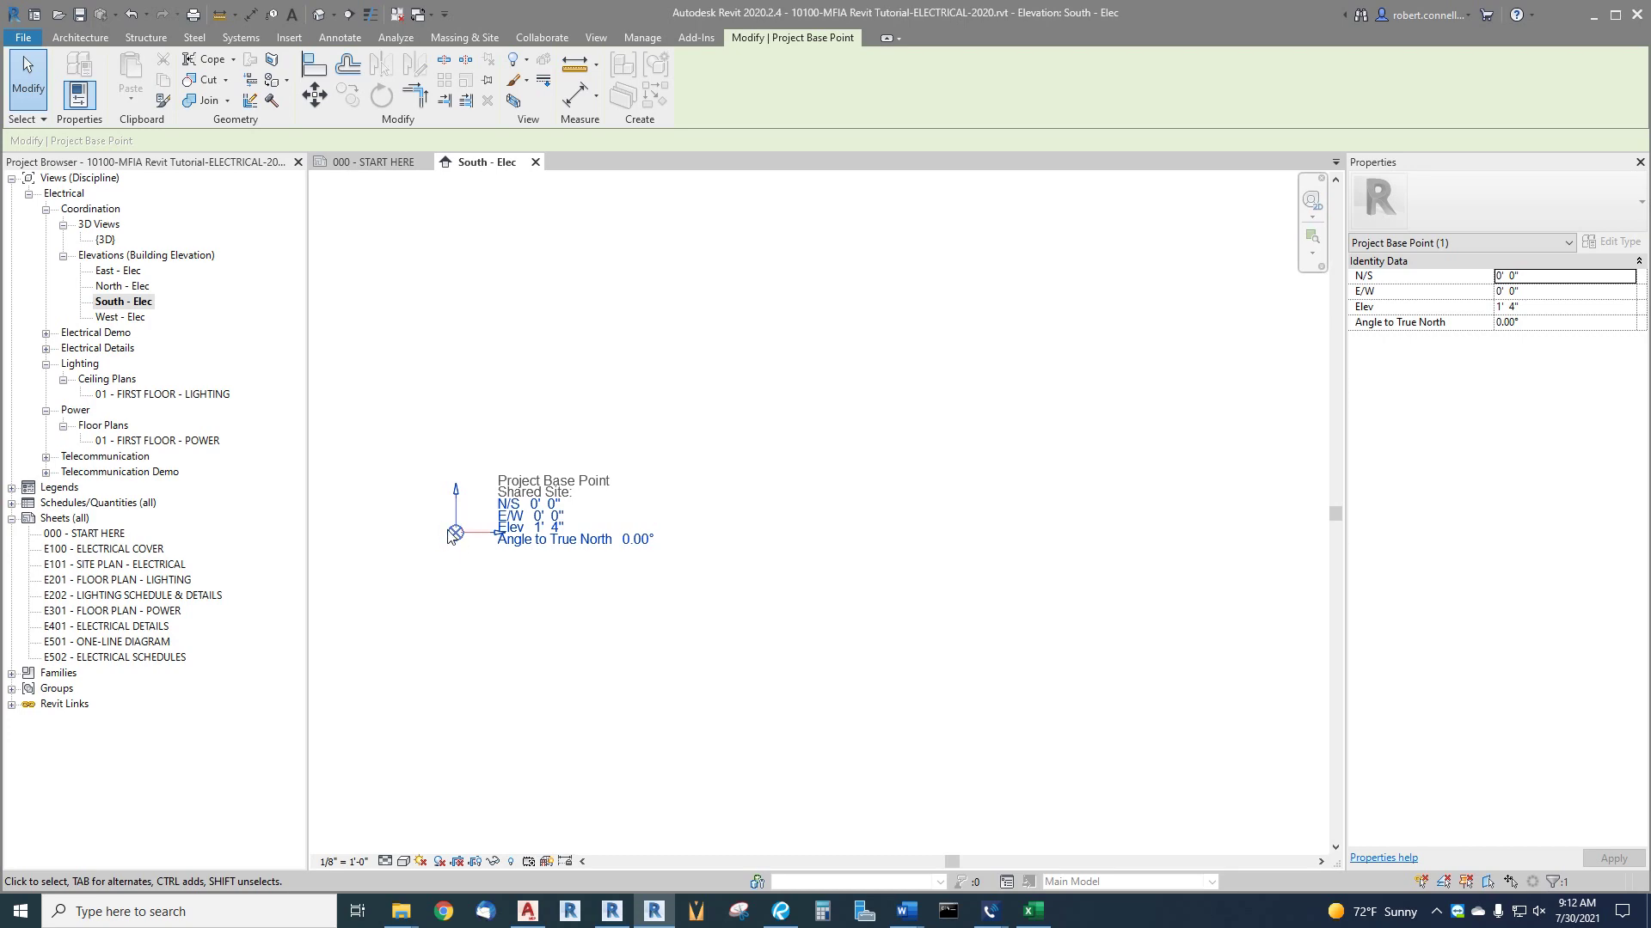
Step: Move the base point symbol beside the building and deselect it
drag(461, 547, 432, 568)
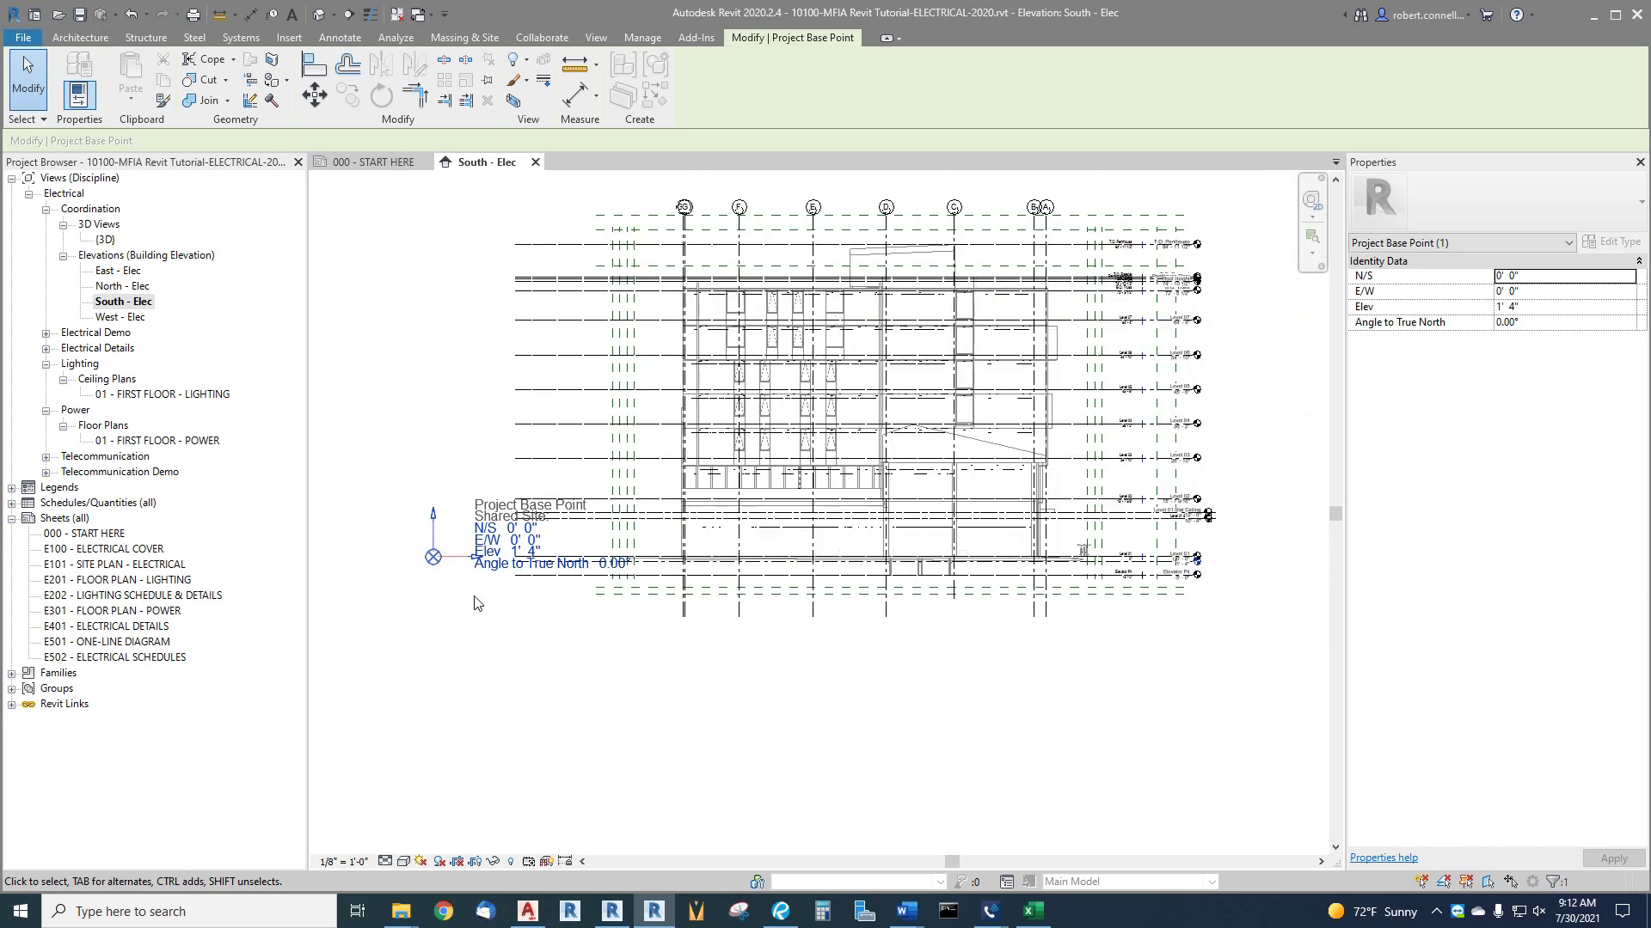
click(486, 607)
scroll(1204, 569, up, 8)
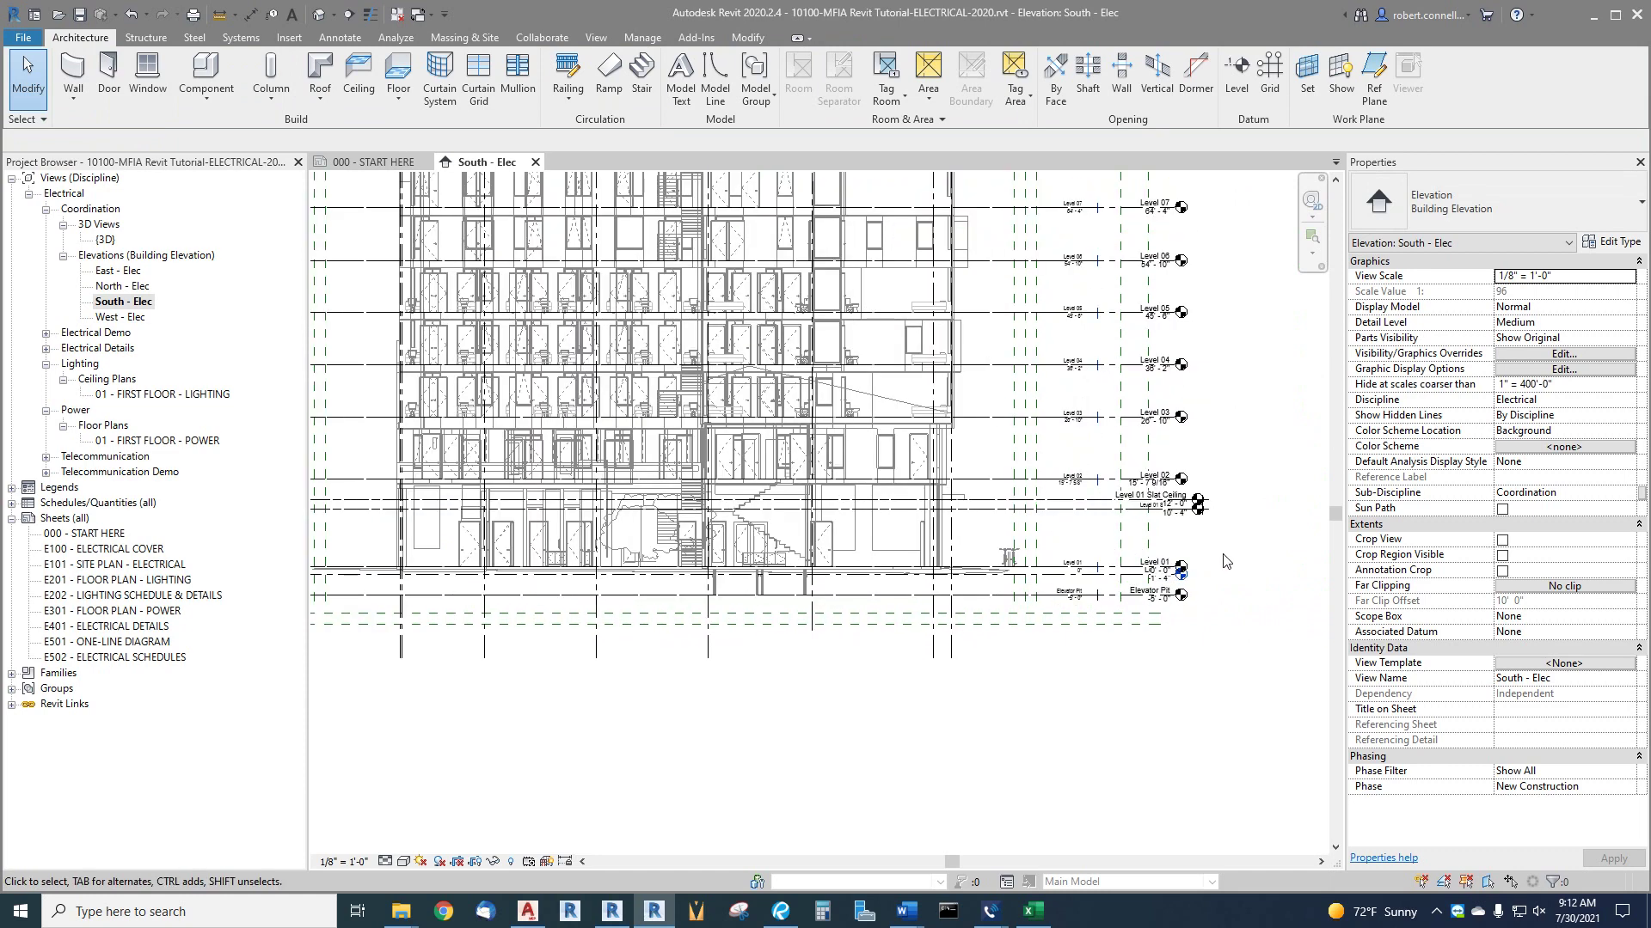
scroll(1109, 685, up, 3)
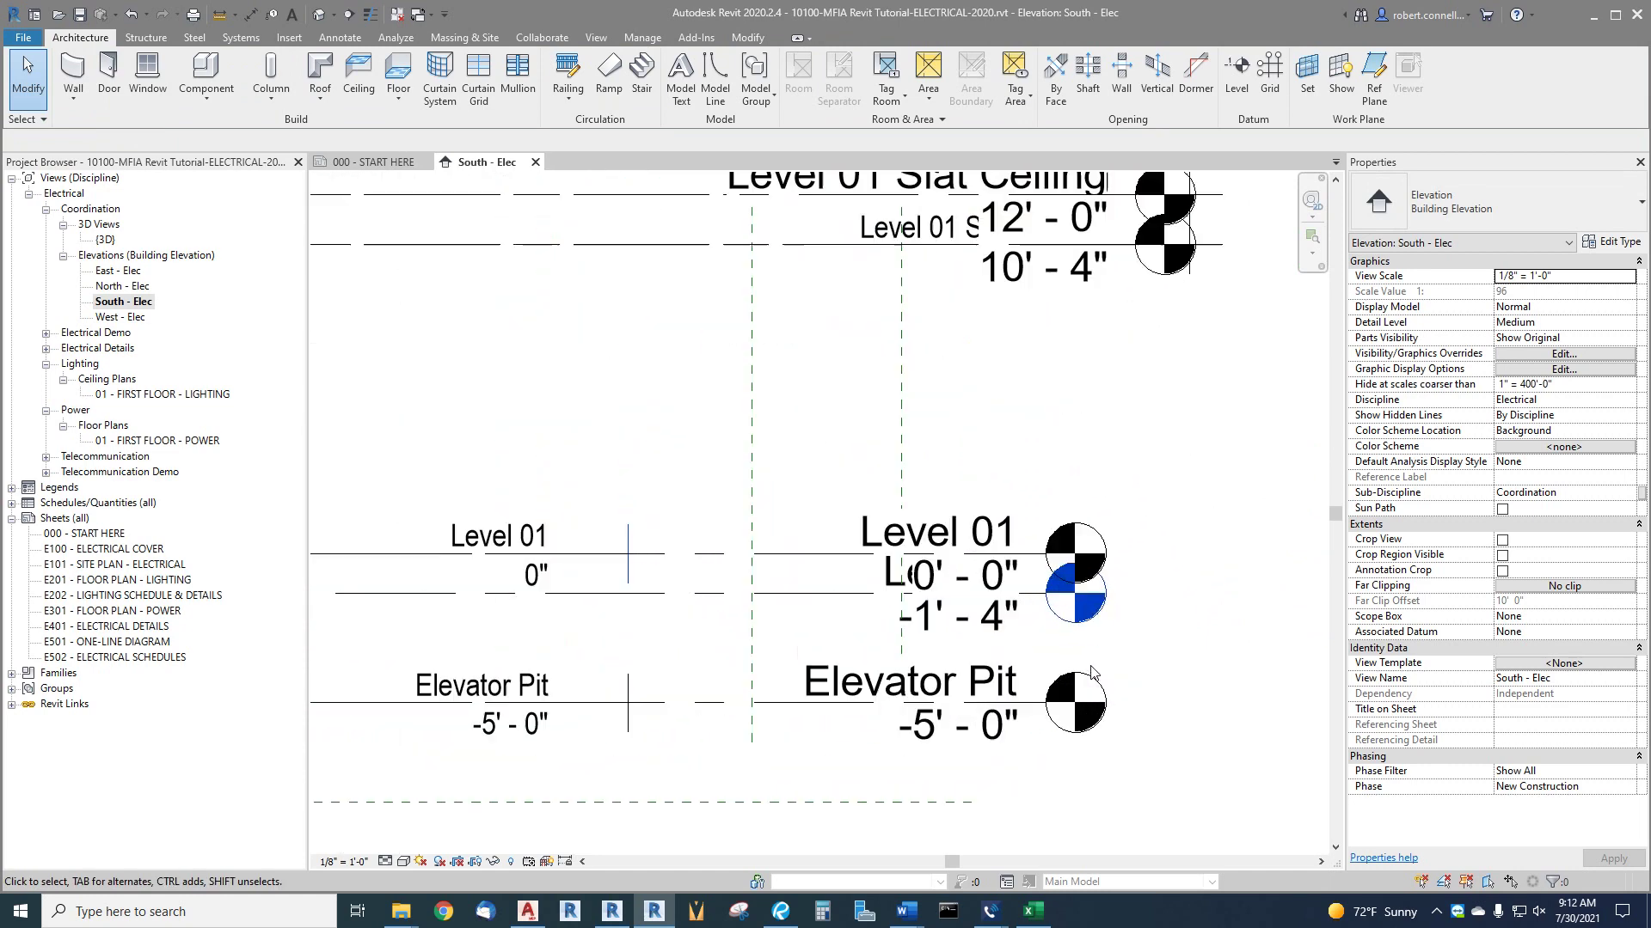
scroll(960, 507, down, 2)
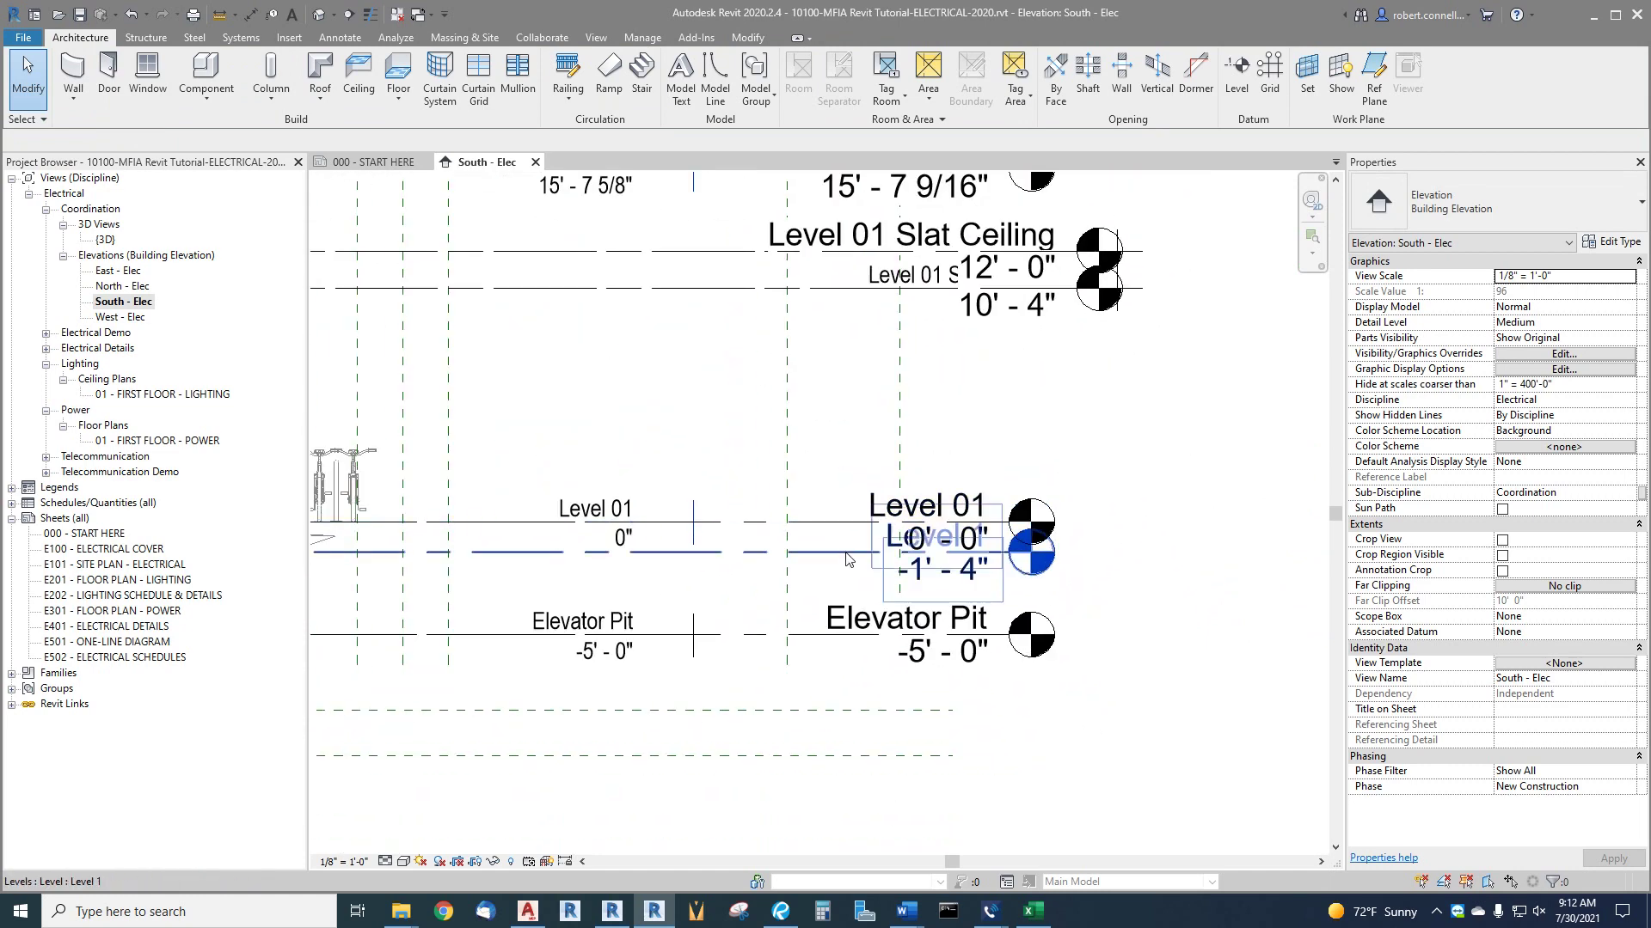
Step: Select the duplicate Level 1 and unlock its alignment constraint with the other levels
scroll(848, 560, up, 1)
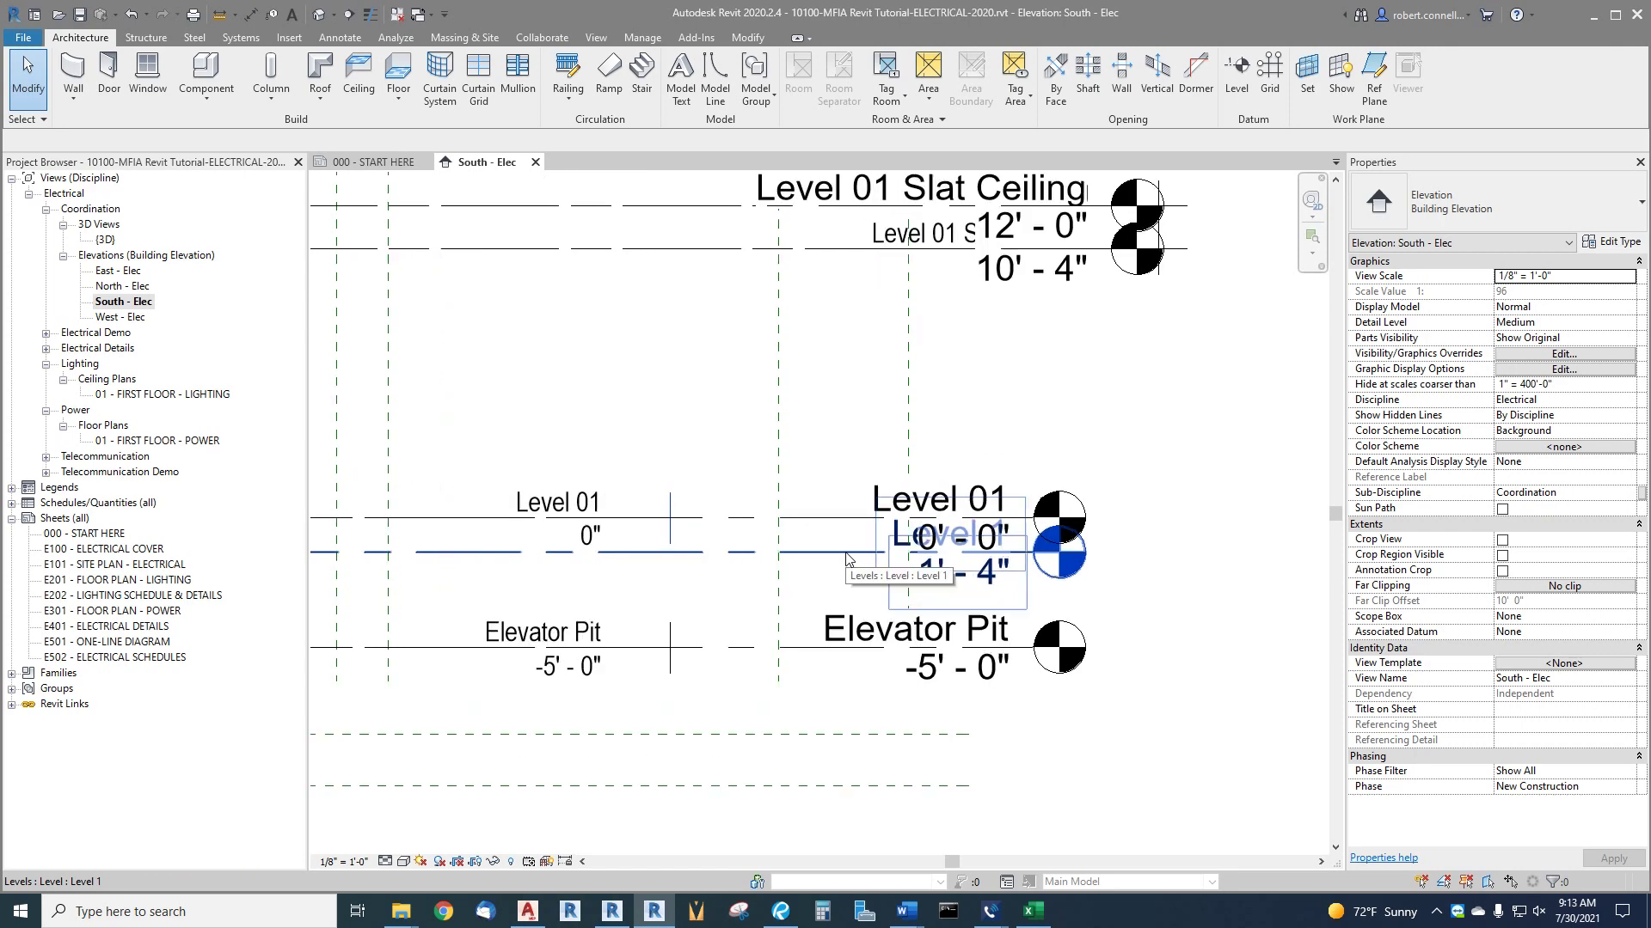
click(848, 560)
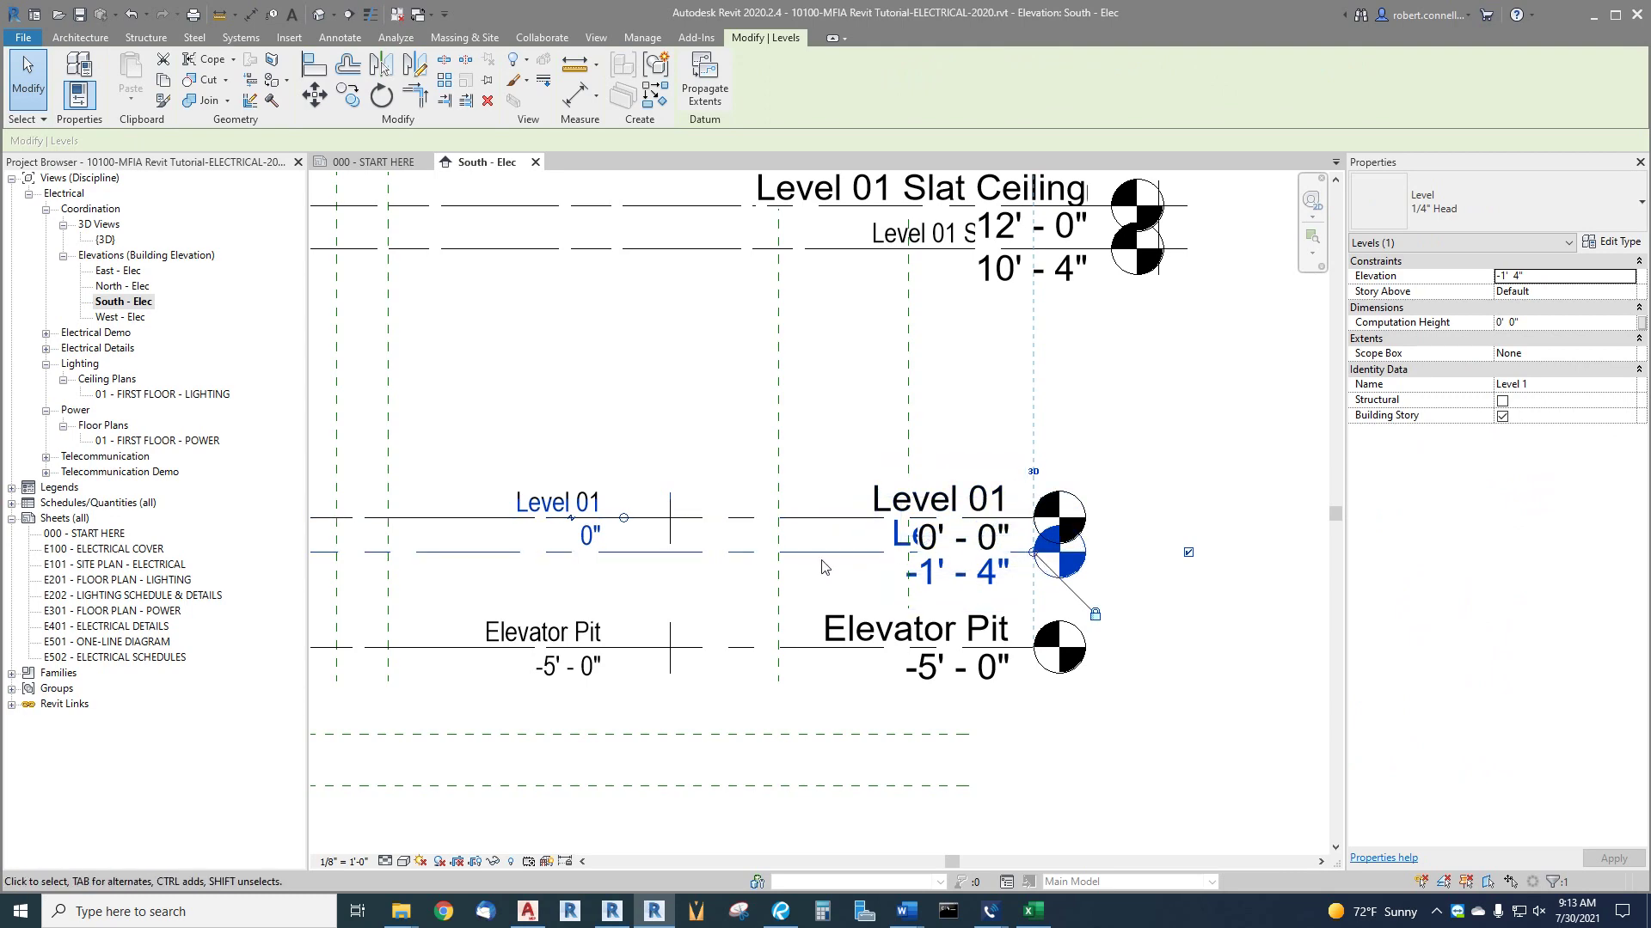
key(Escape)
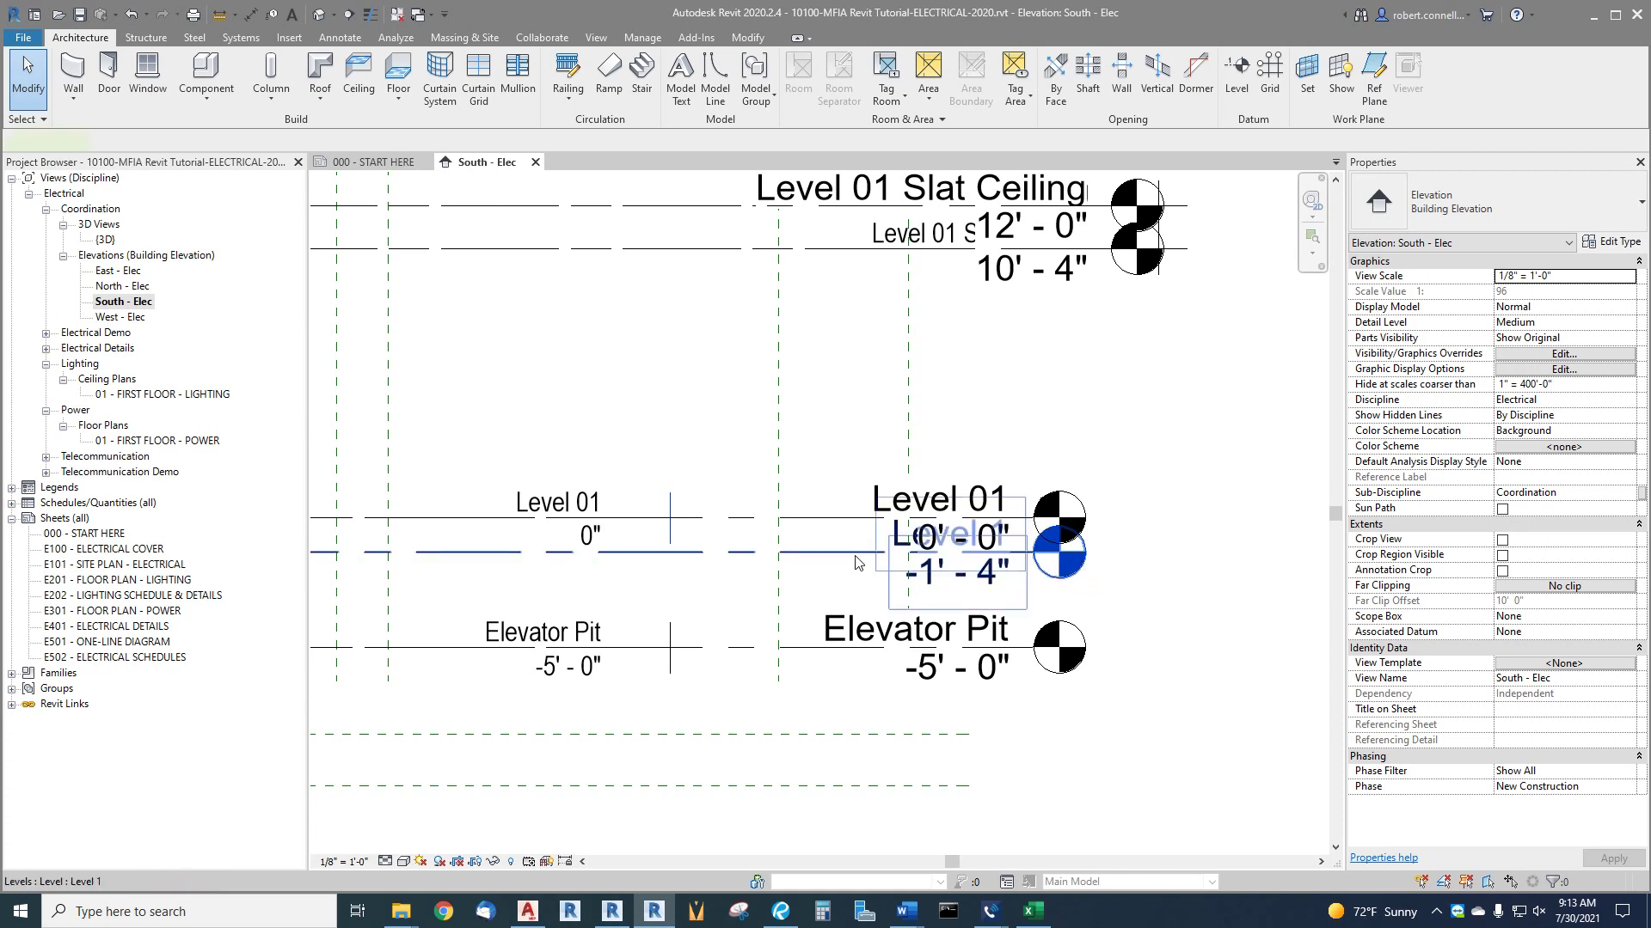
click(1082, 568)
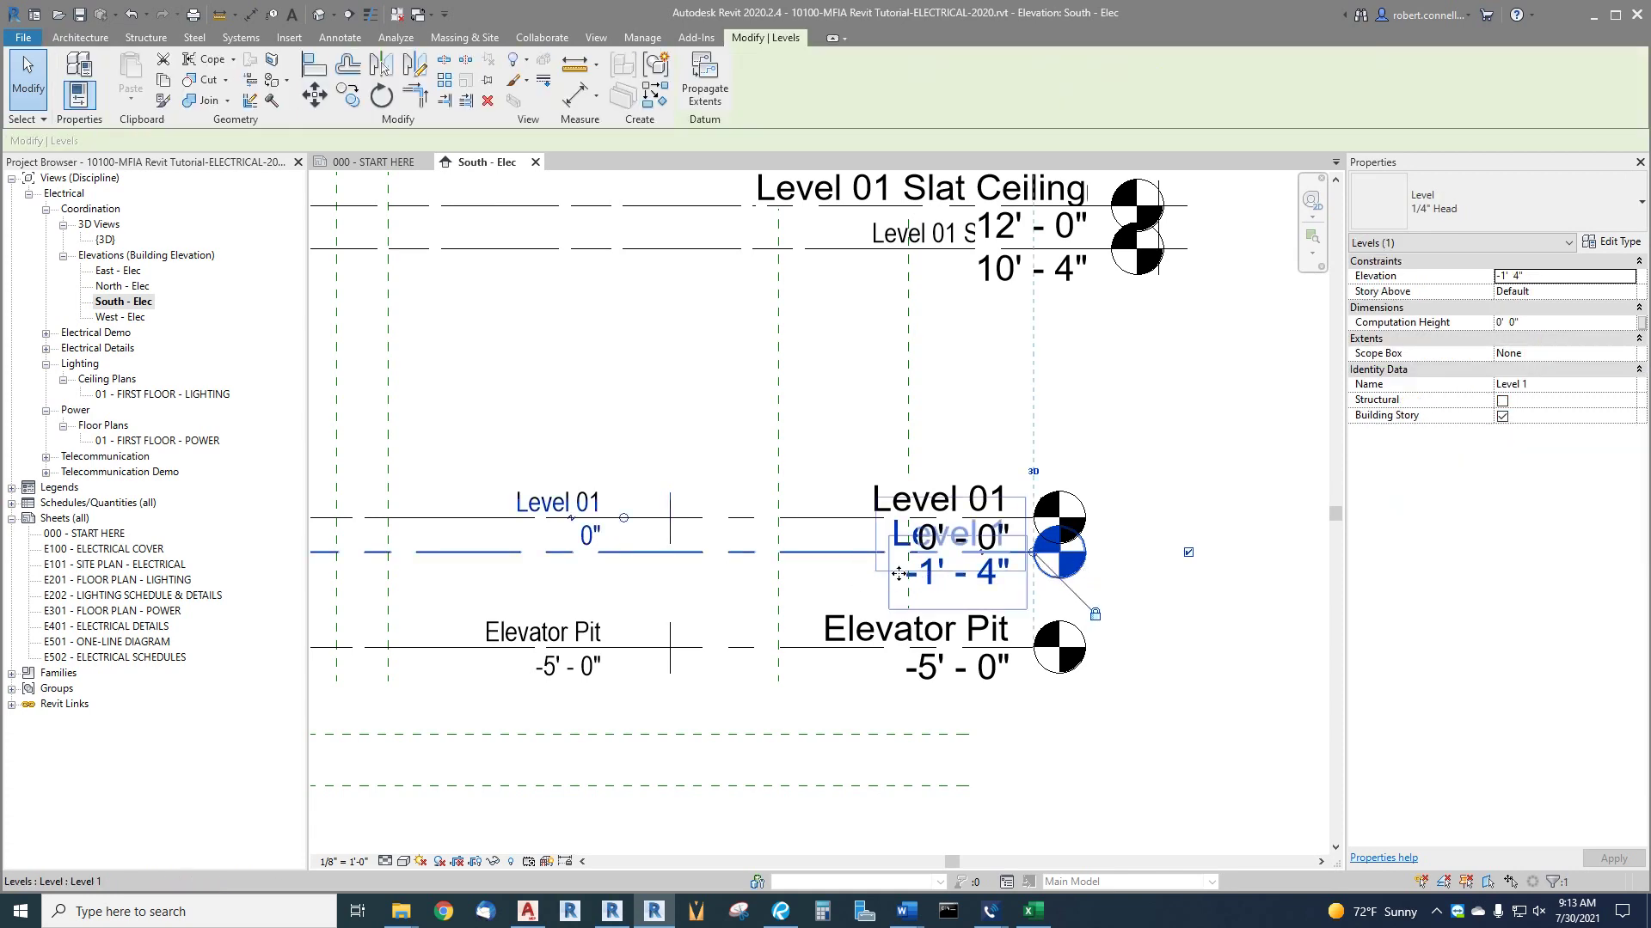
click(1097, 616)
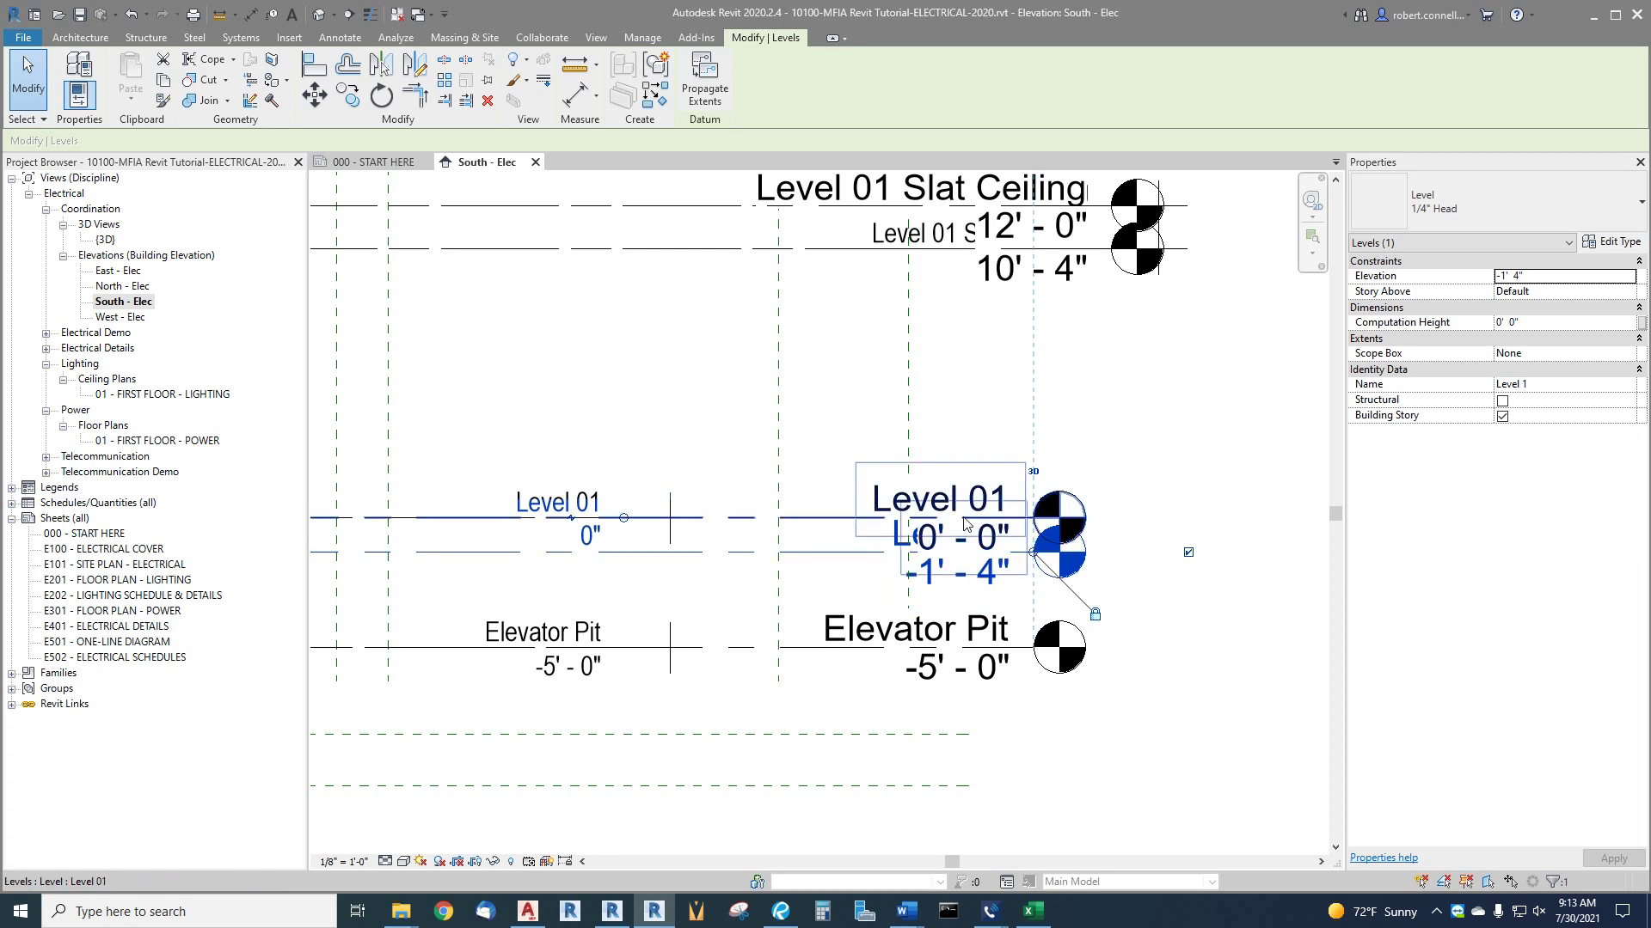
Step: Drag Level 1's head to the right, past the Level 01 and Elevator Pit heads
drag(1083, 553, 1230, 580)
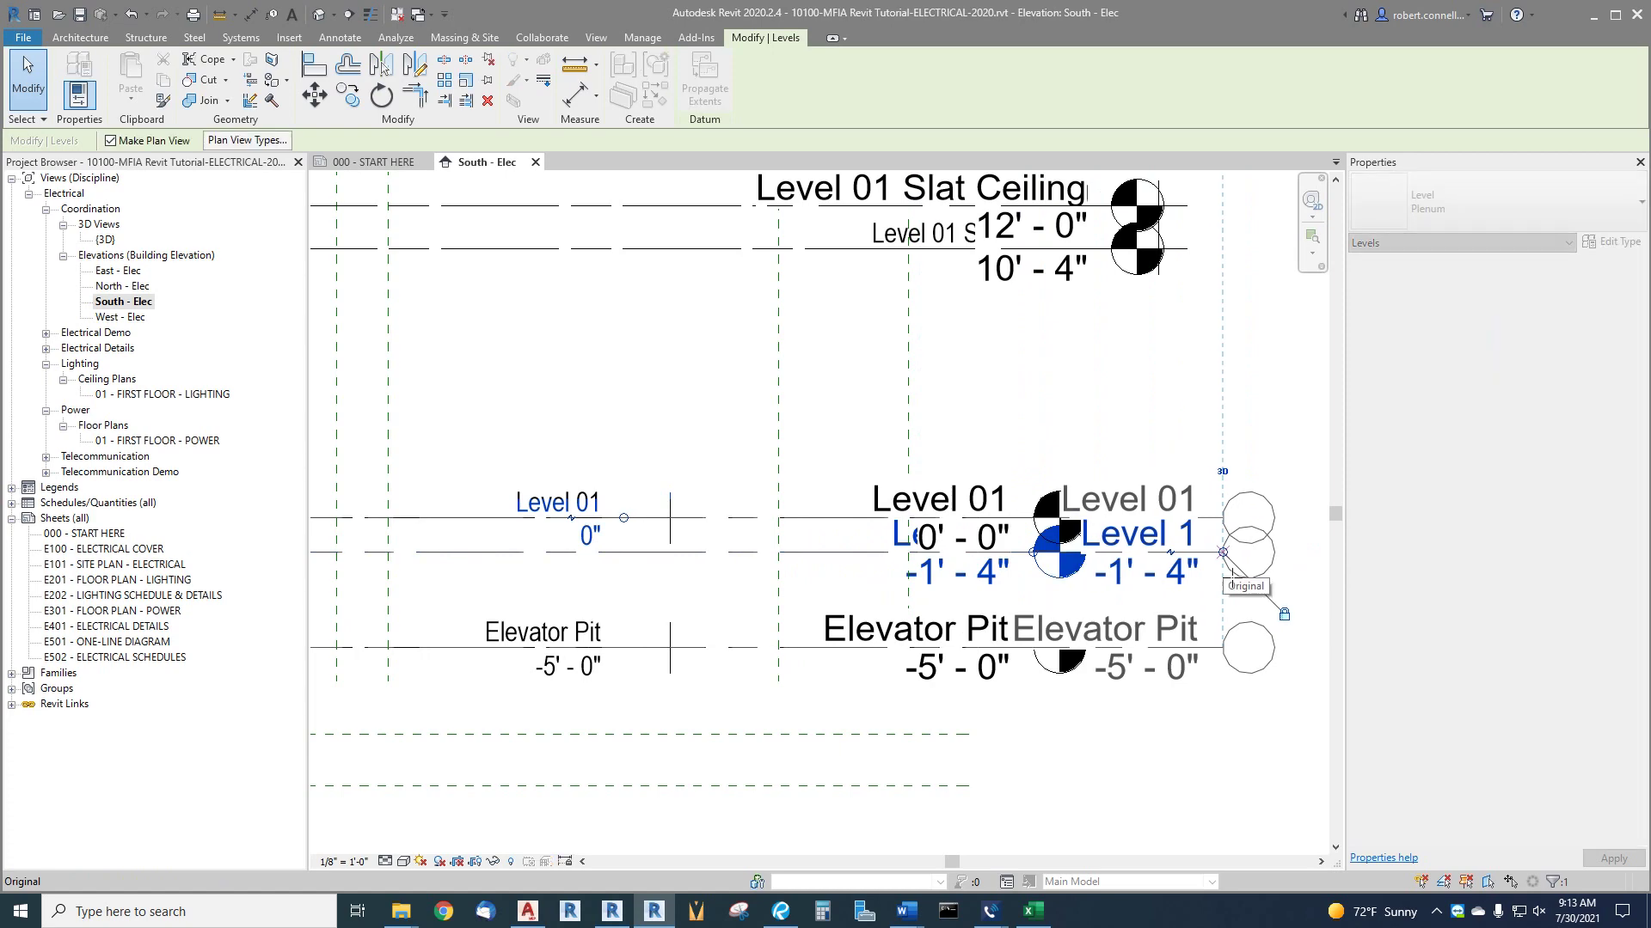
scroll(1134, 569, down, 3)
scroll(1113, 576, up, 4)
scroll(1109, 577, up, 1)
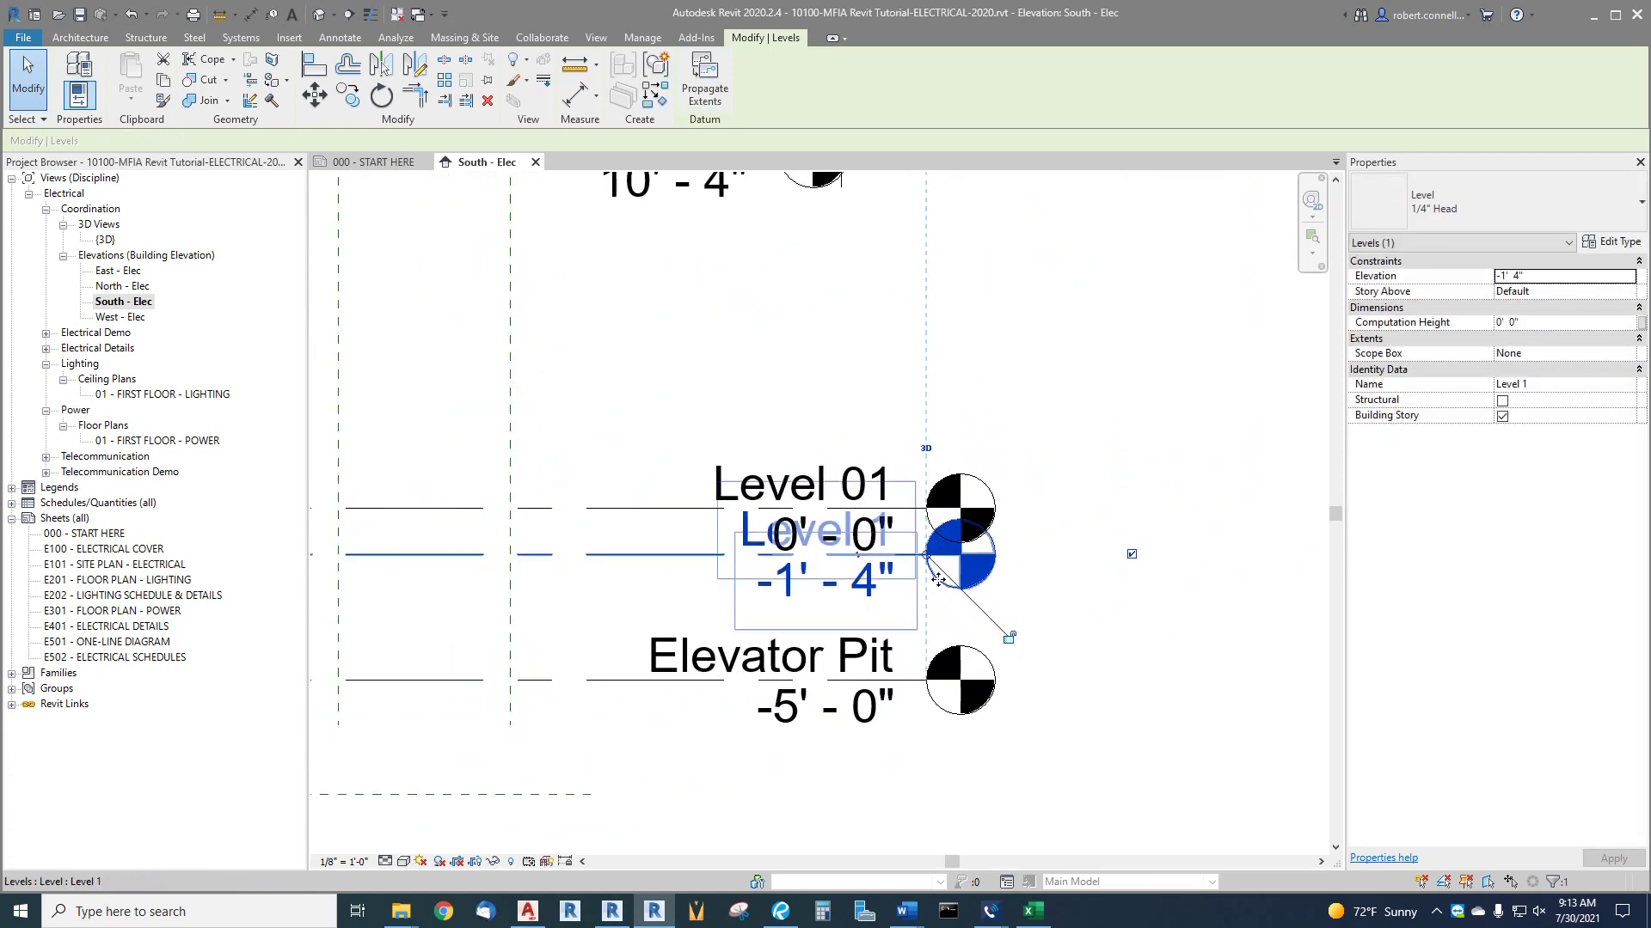
drag(926, 555, 1238, 554)
click(1169, 622)
scroll(852, 632, down, 2)
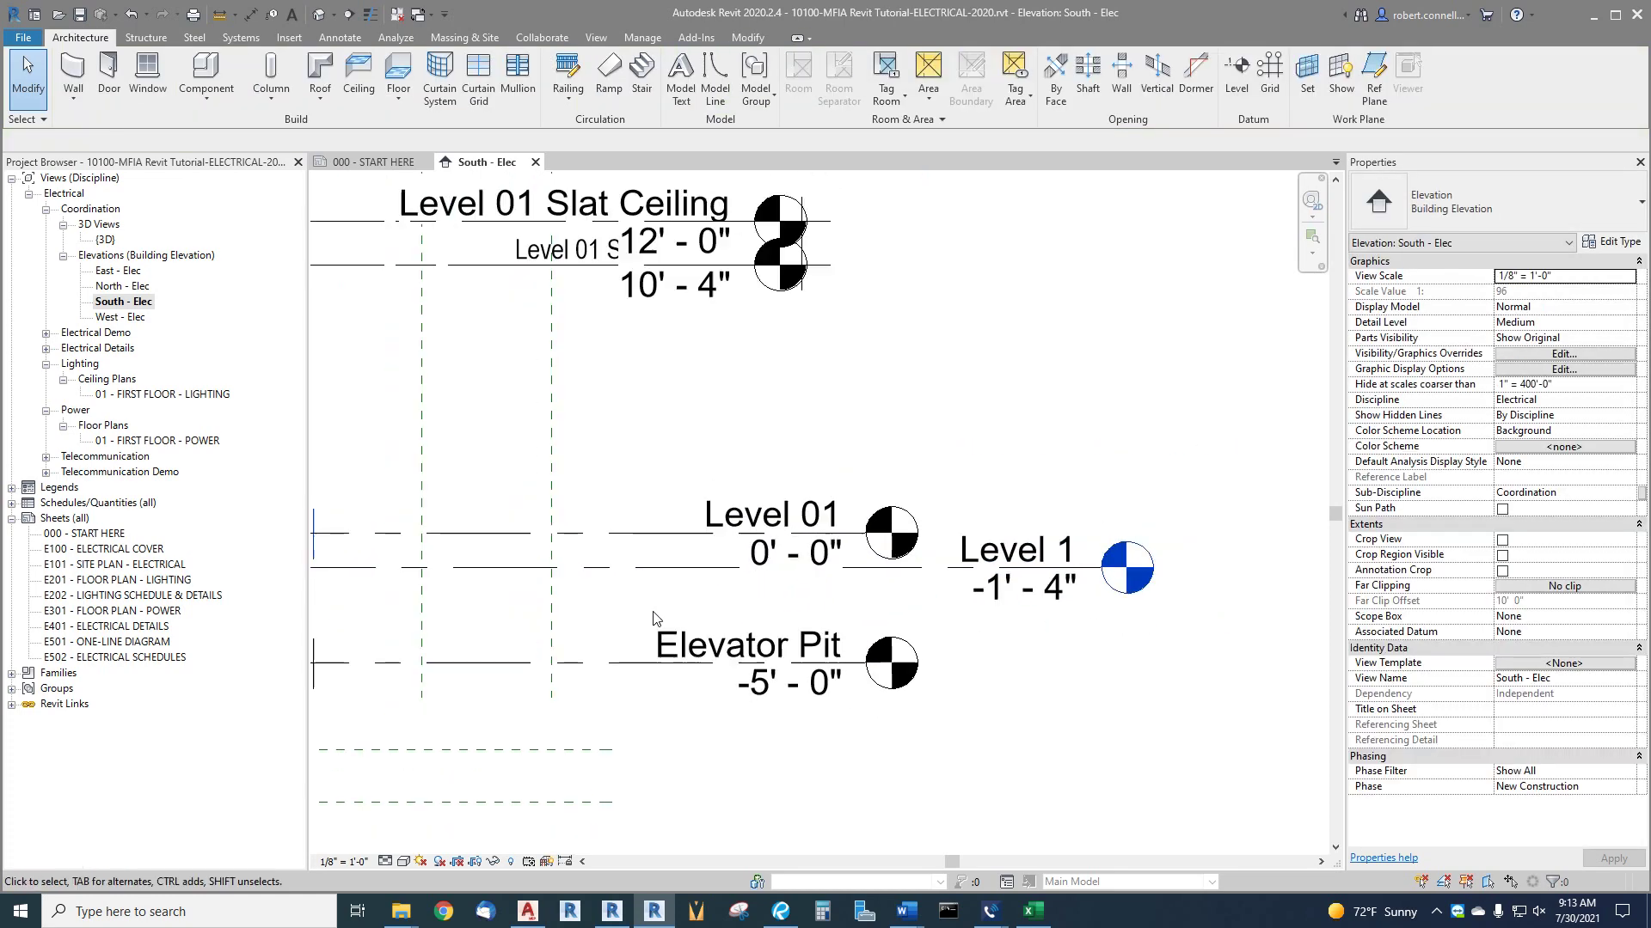
scroll(989, 653, up, 1)
scroll(945, 692, up, 2)
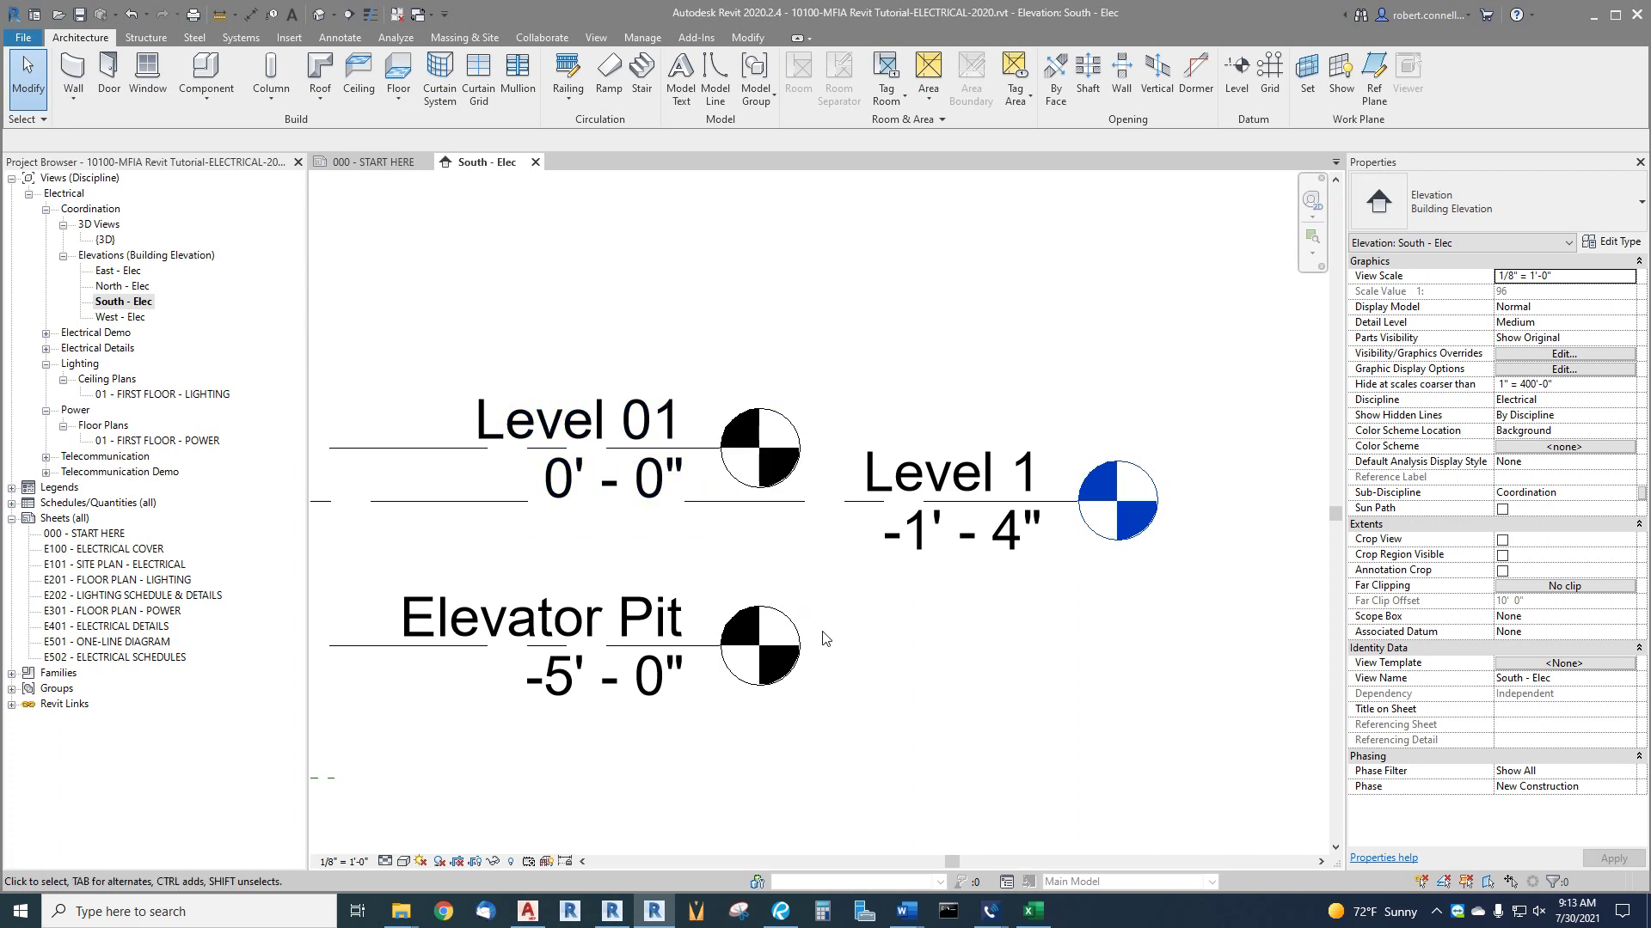
click(951, 510)
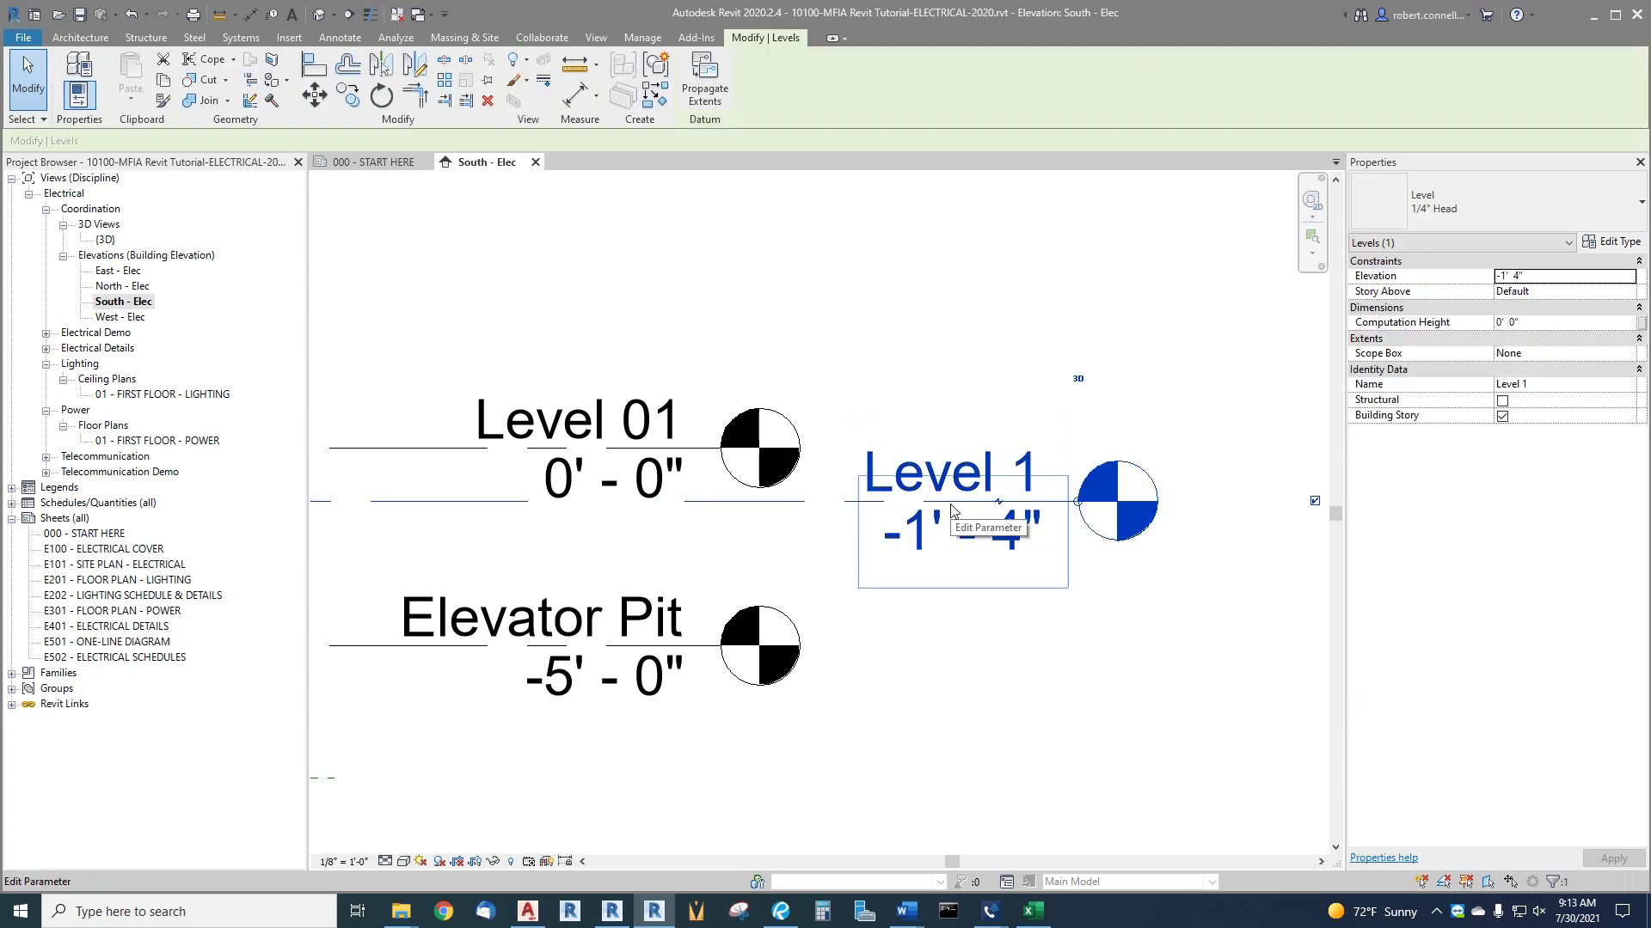
Step: Attempt to delete Level 1, then cancel so it and its dependent plan views are kept
key(Delete)
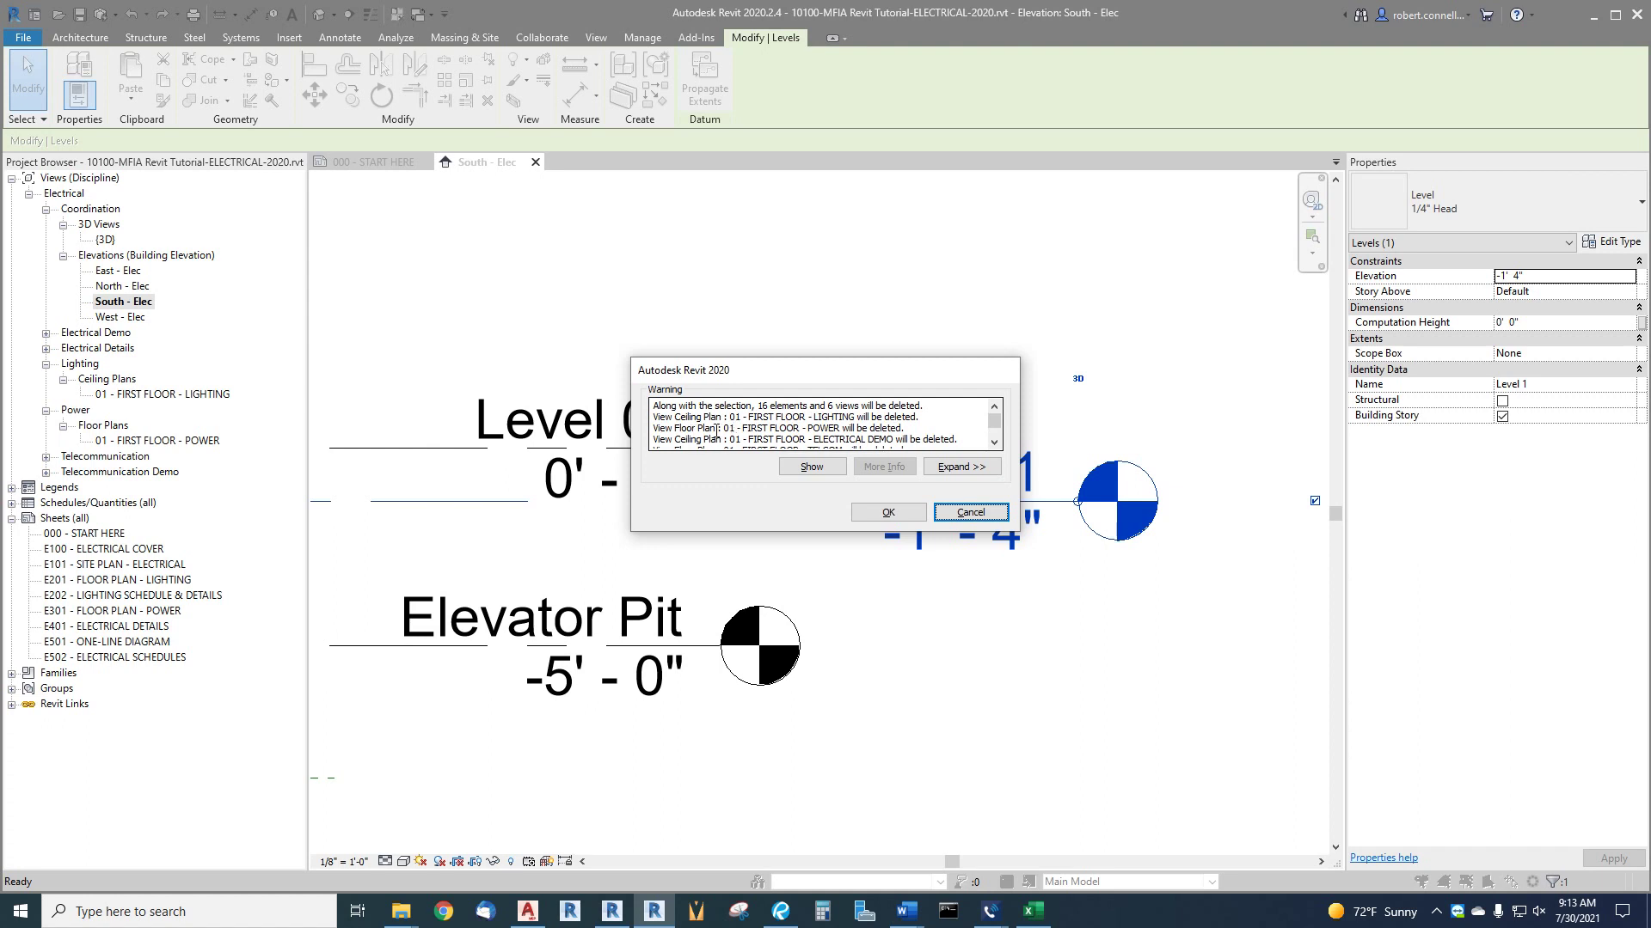
scroll(762, 436, down, 1)
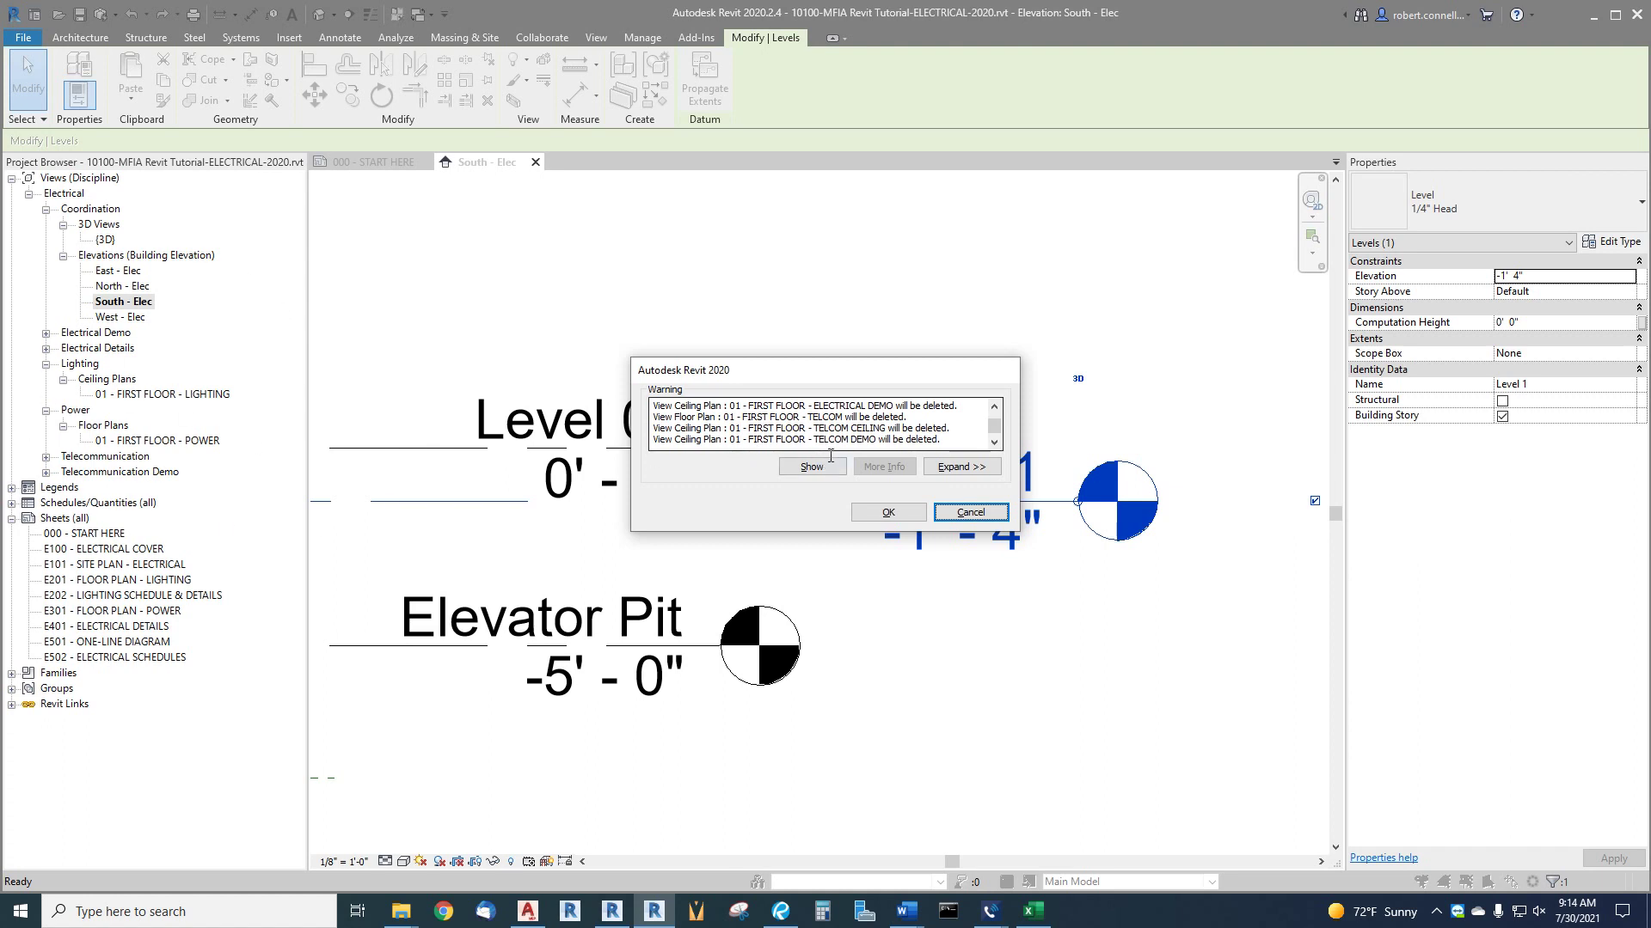
click(970, 513)
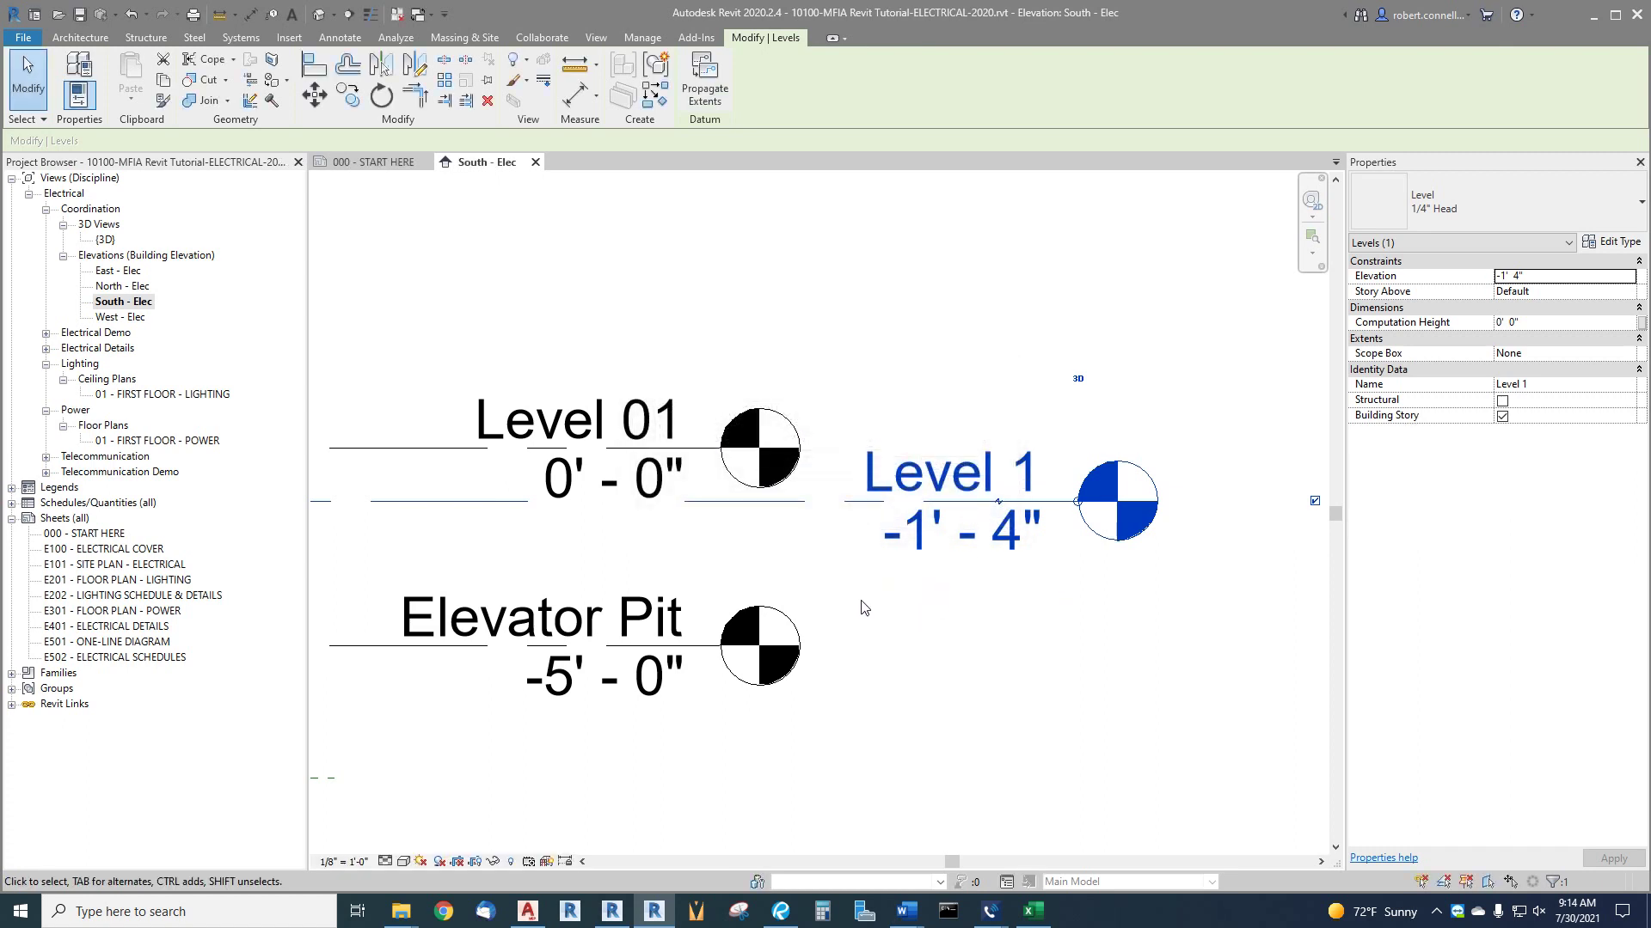
click(656, 450)
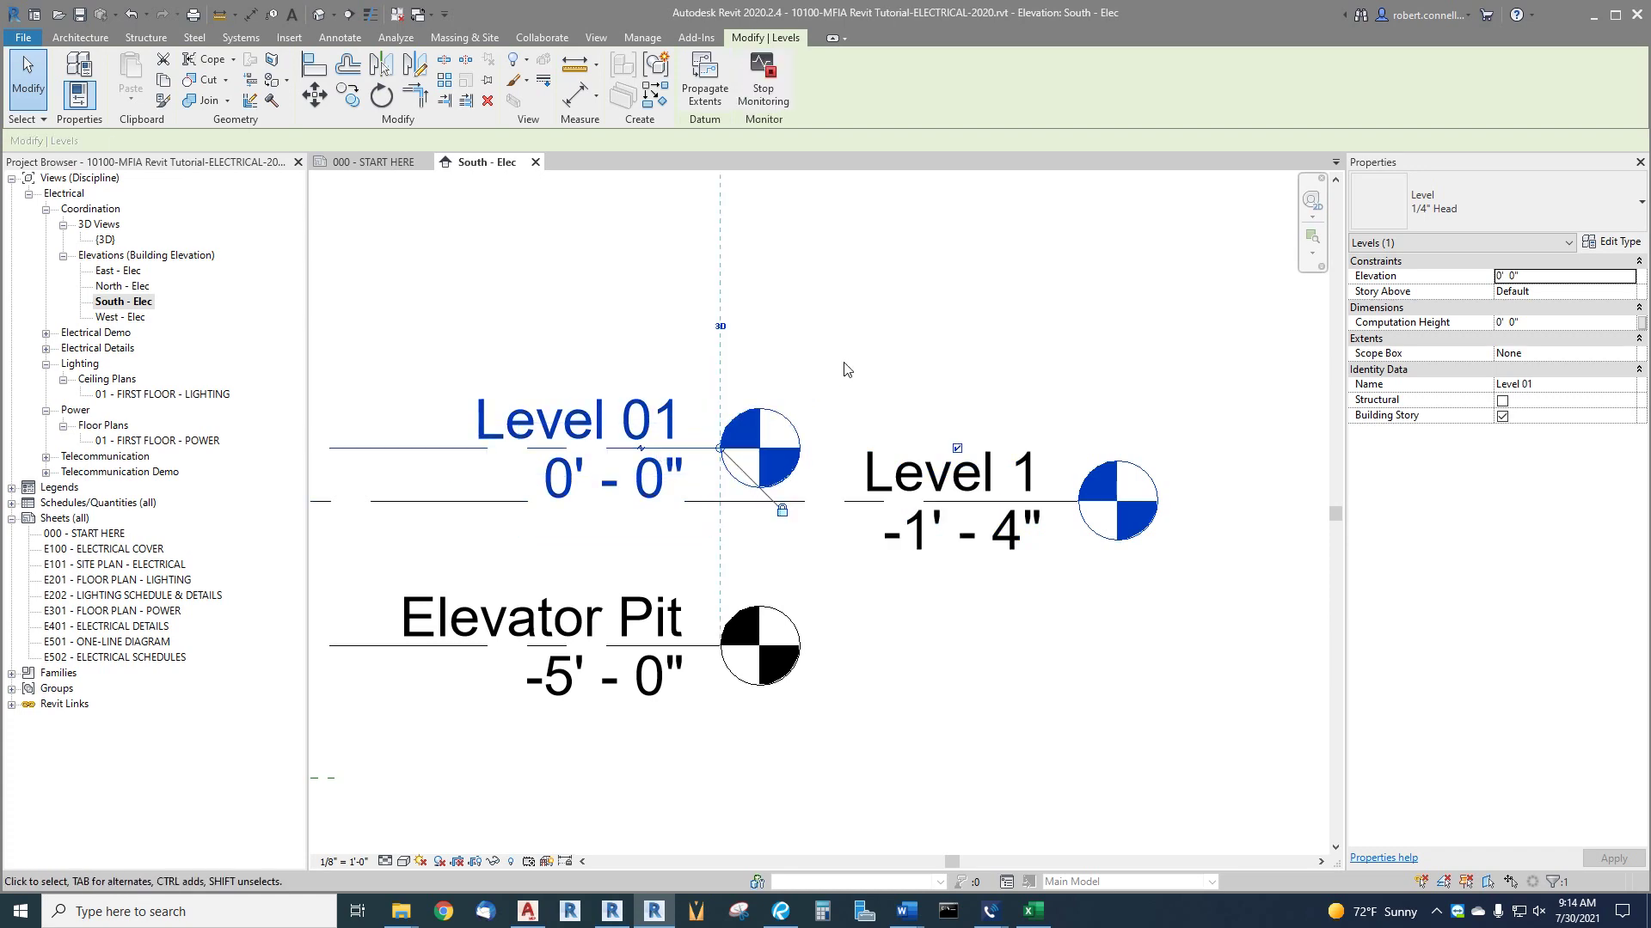
Step: Delete the copied Level 01 at 0'-0" and dismiss the Coordination Monitor warning
key(Delete)
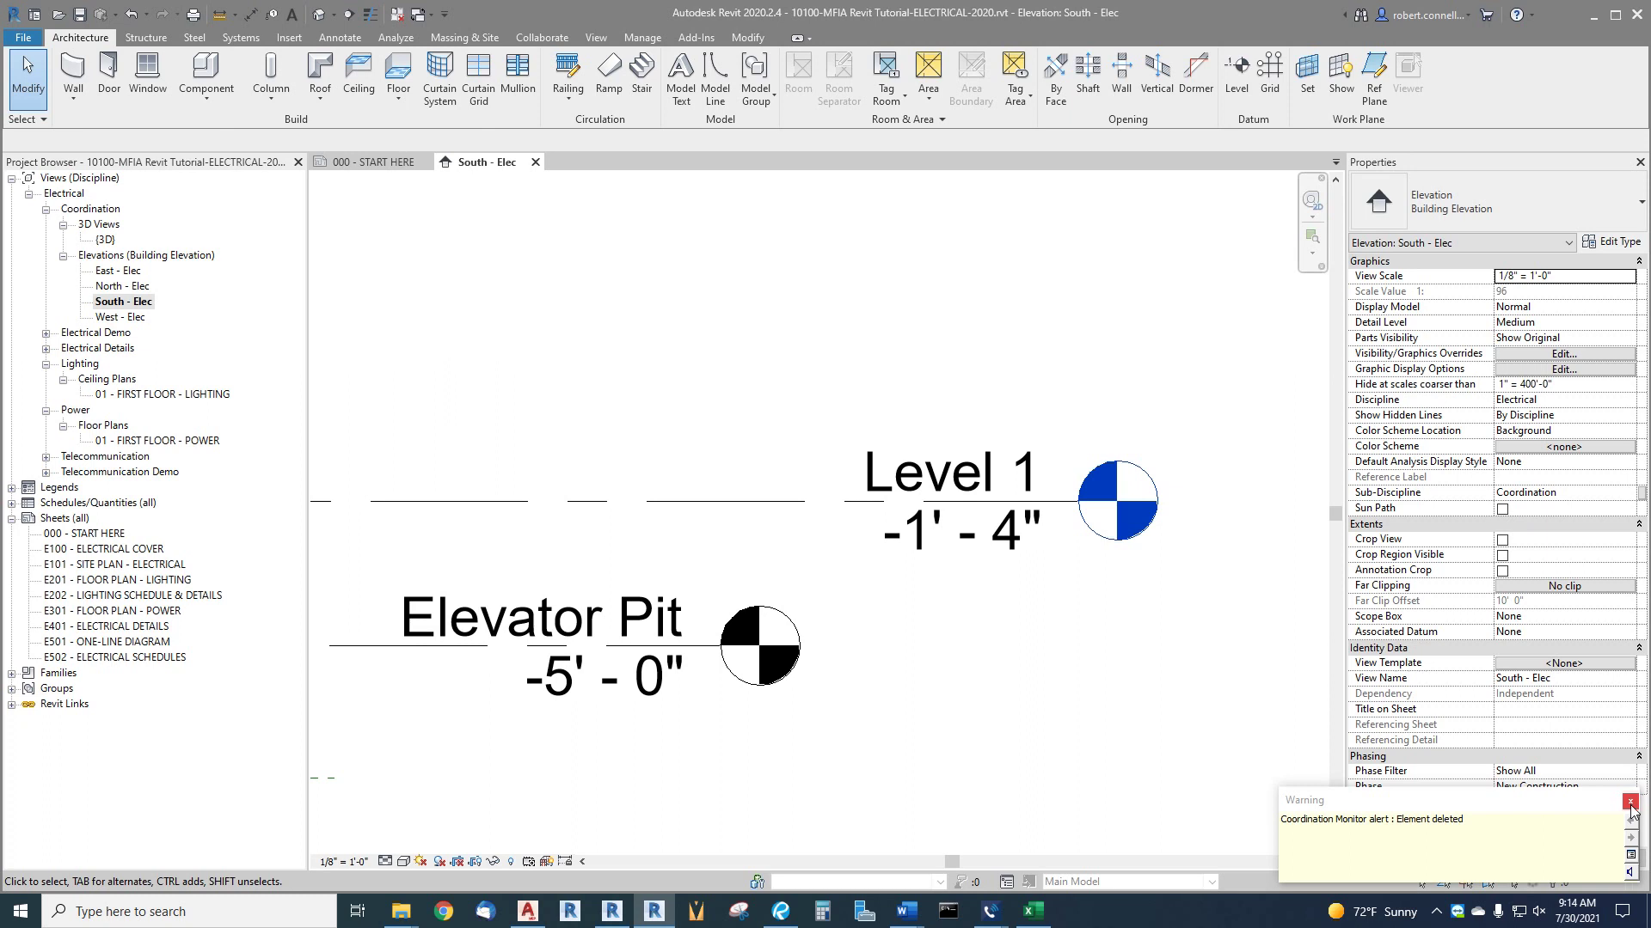
click(1631, 807)
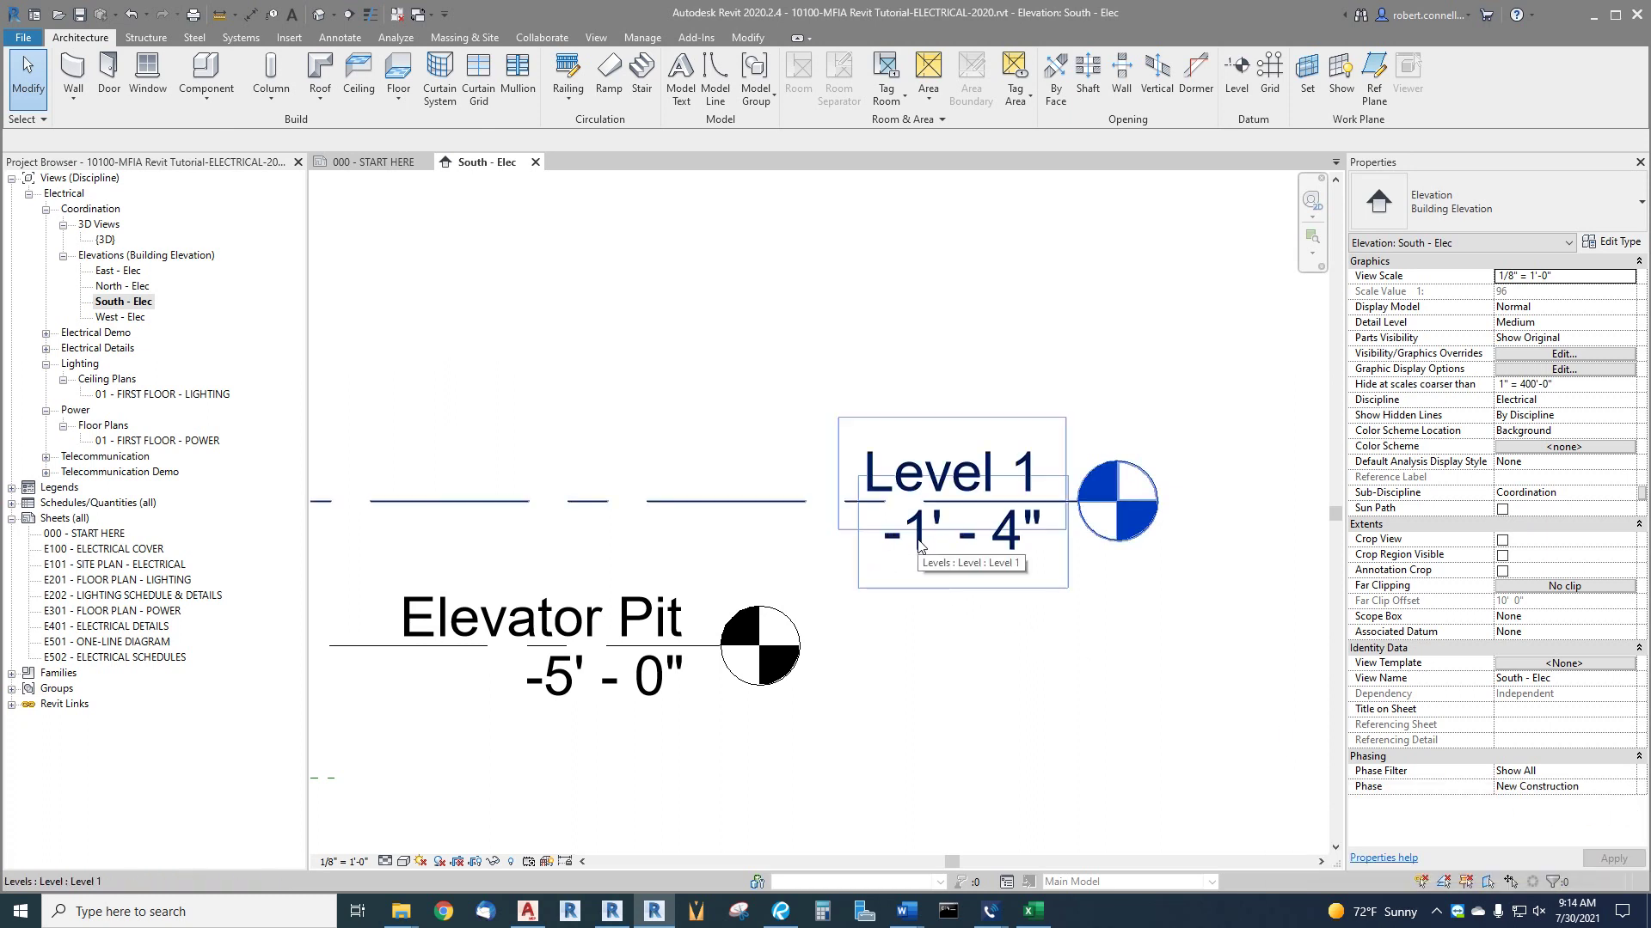
click(936, 492)
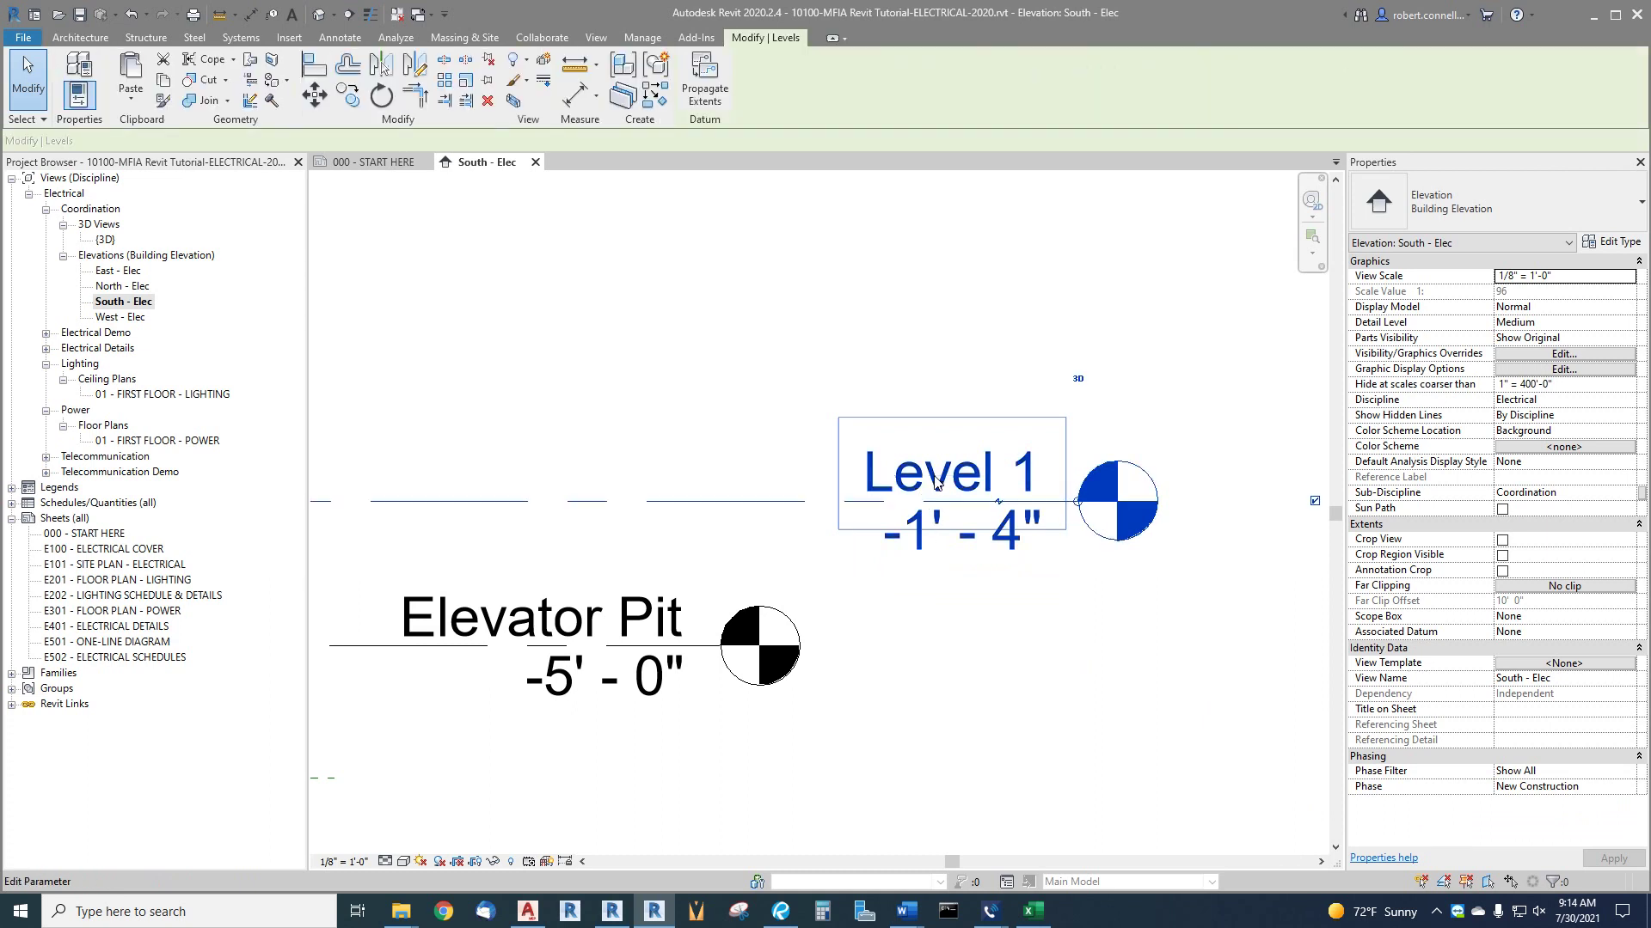
Step: Rename Level 1 to Level 01
click(1017, 482)
click(1010, 495)
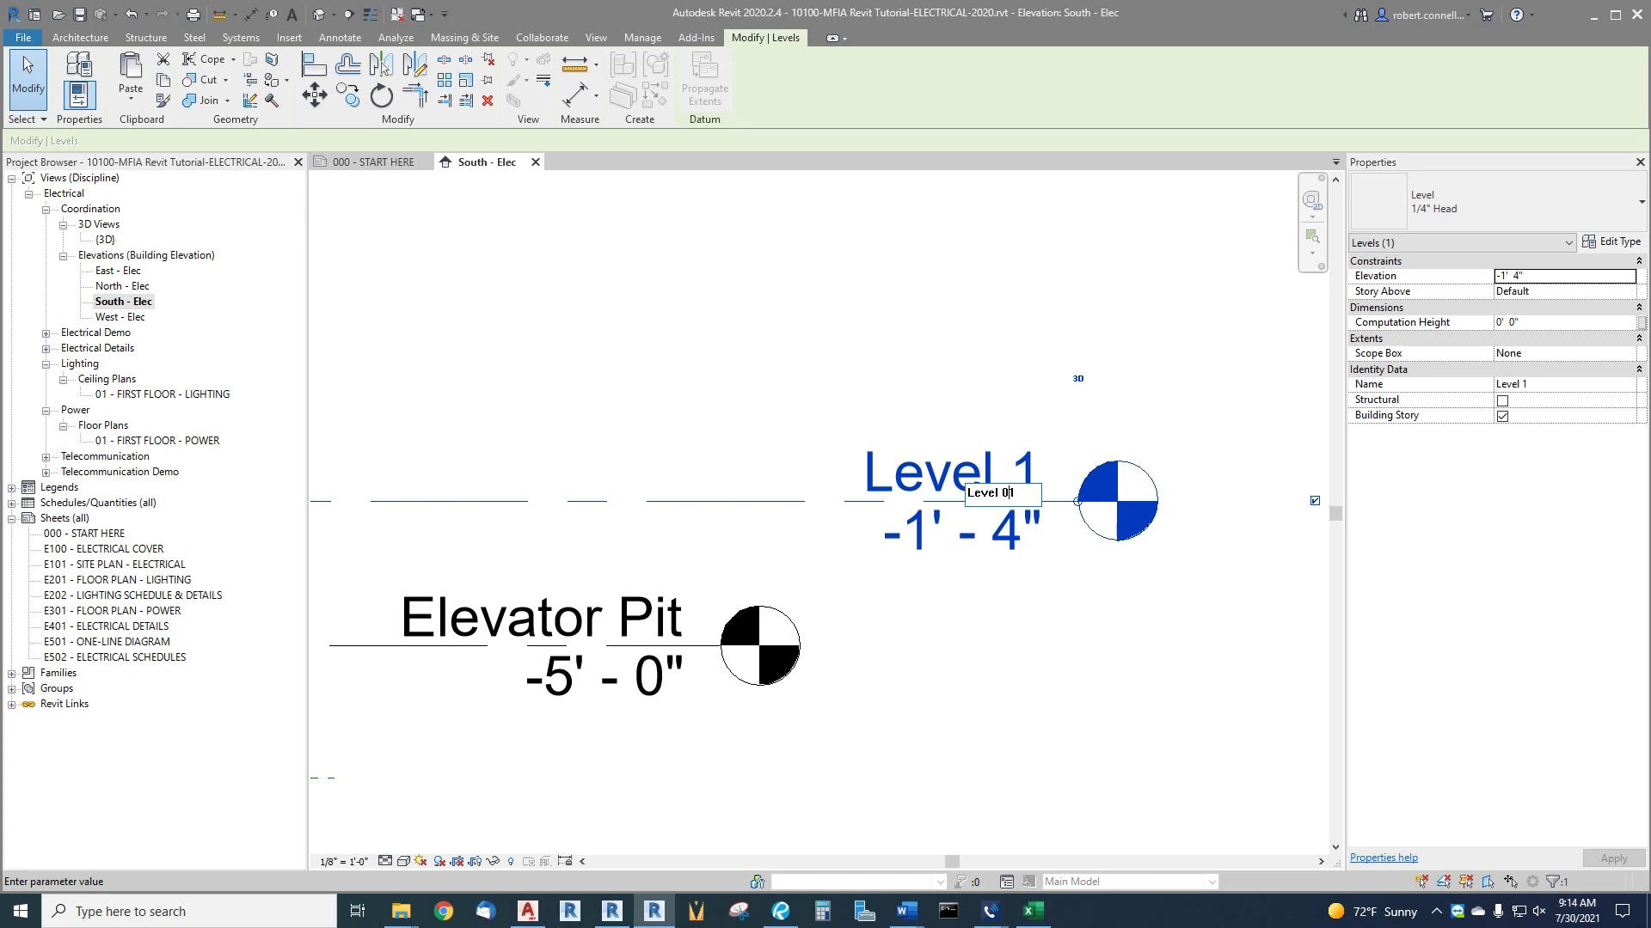
text(0)
key(Return)
scroll(909, 557, down, 2)
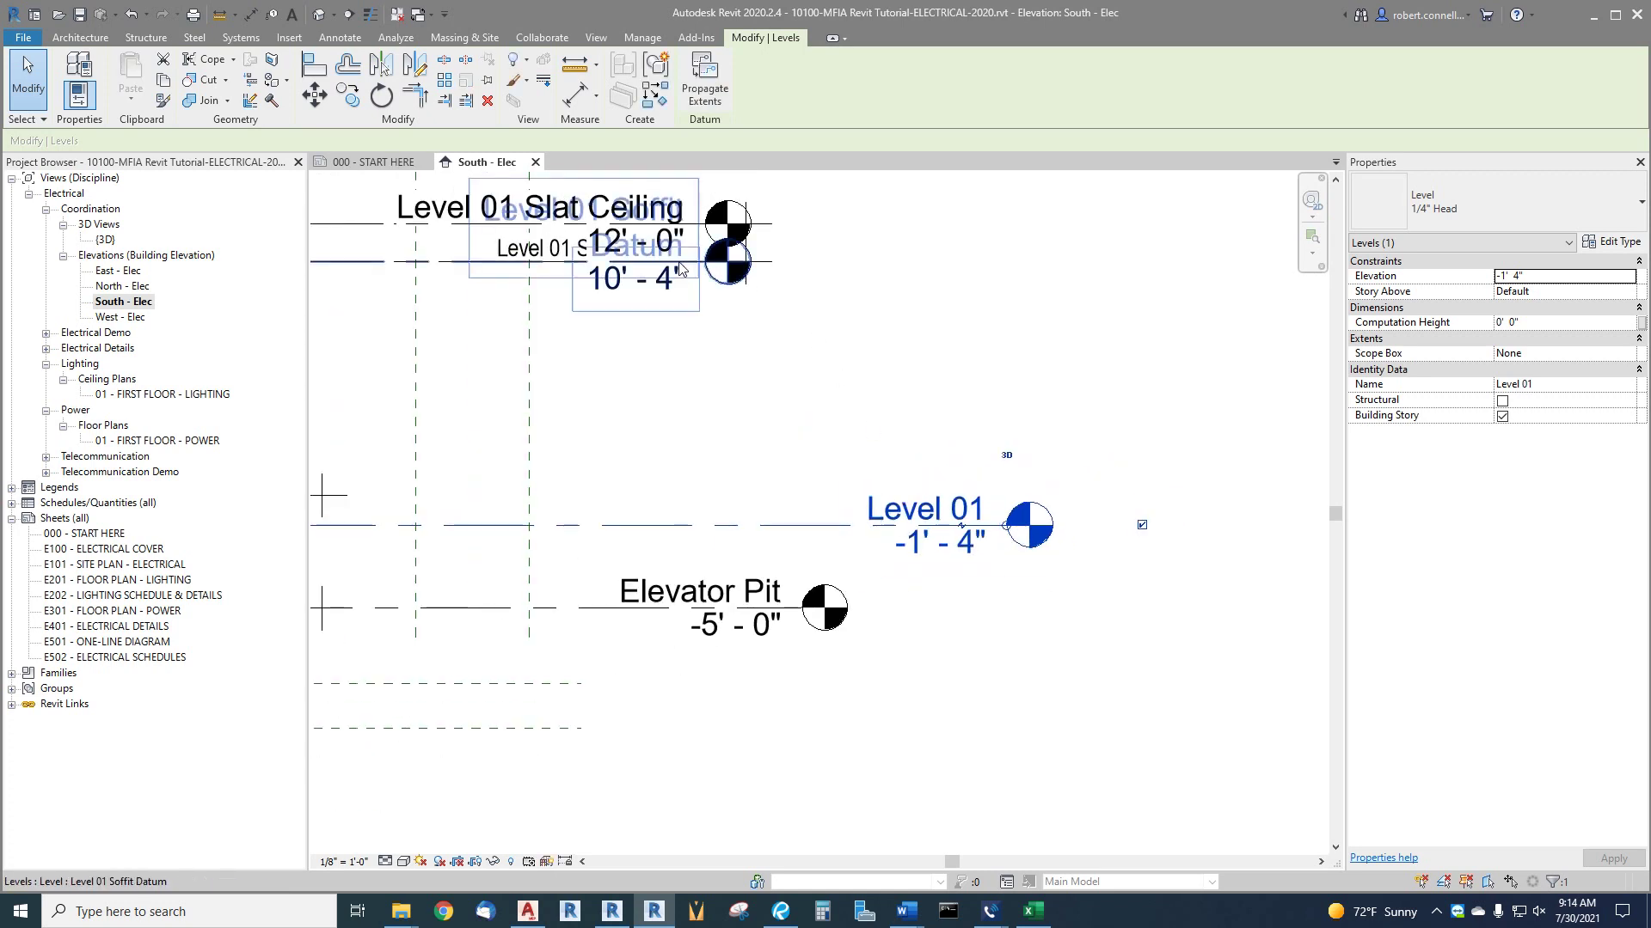
Step: Set Level 01's elevation to 0'-0"
click(959, 550)
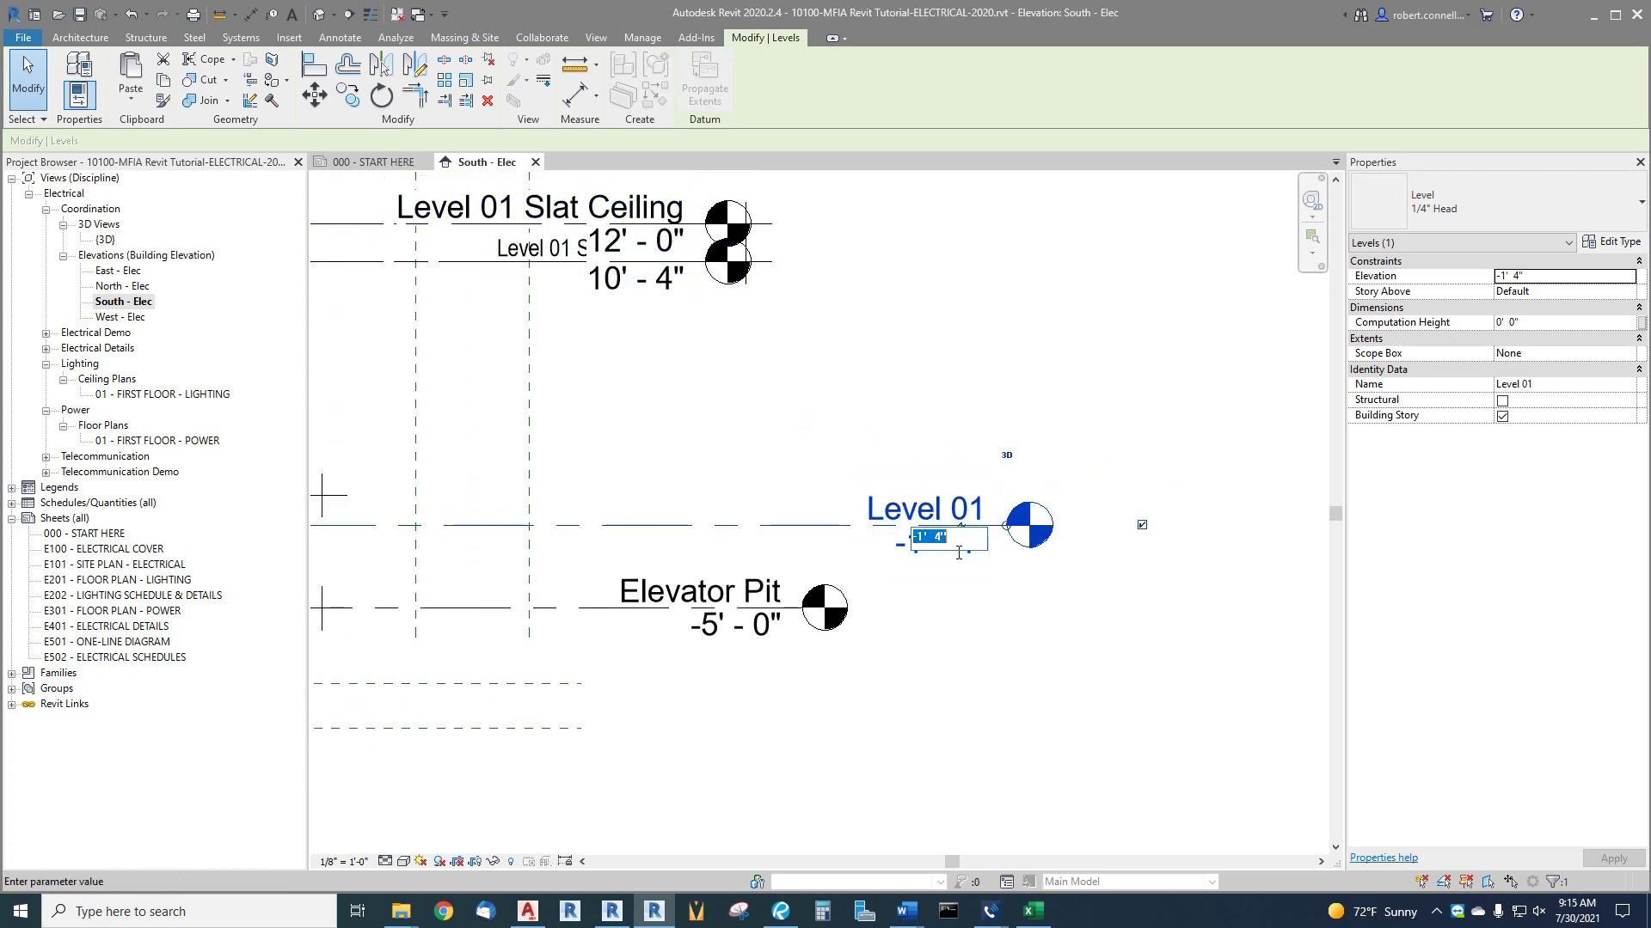
text(0)
key(Return)
click(951, 551)
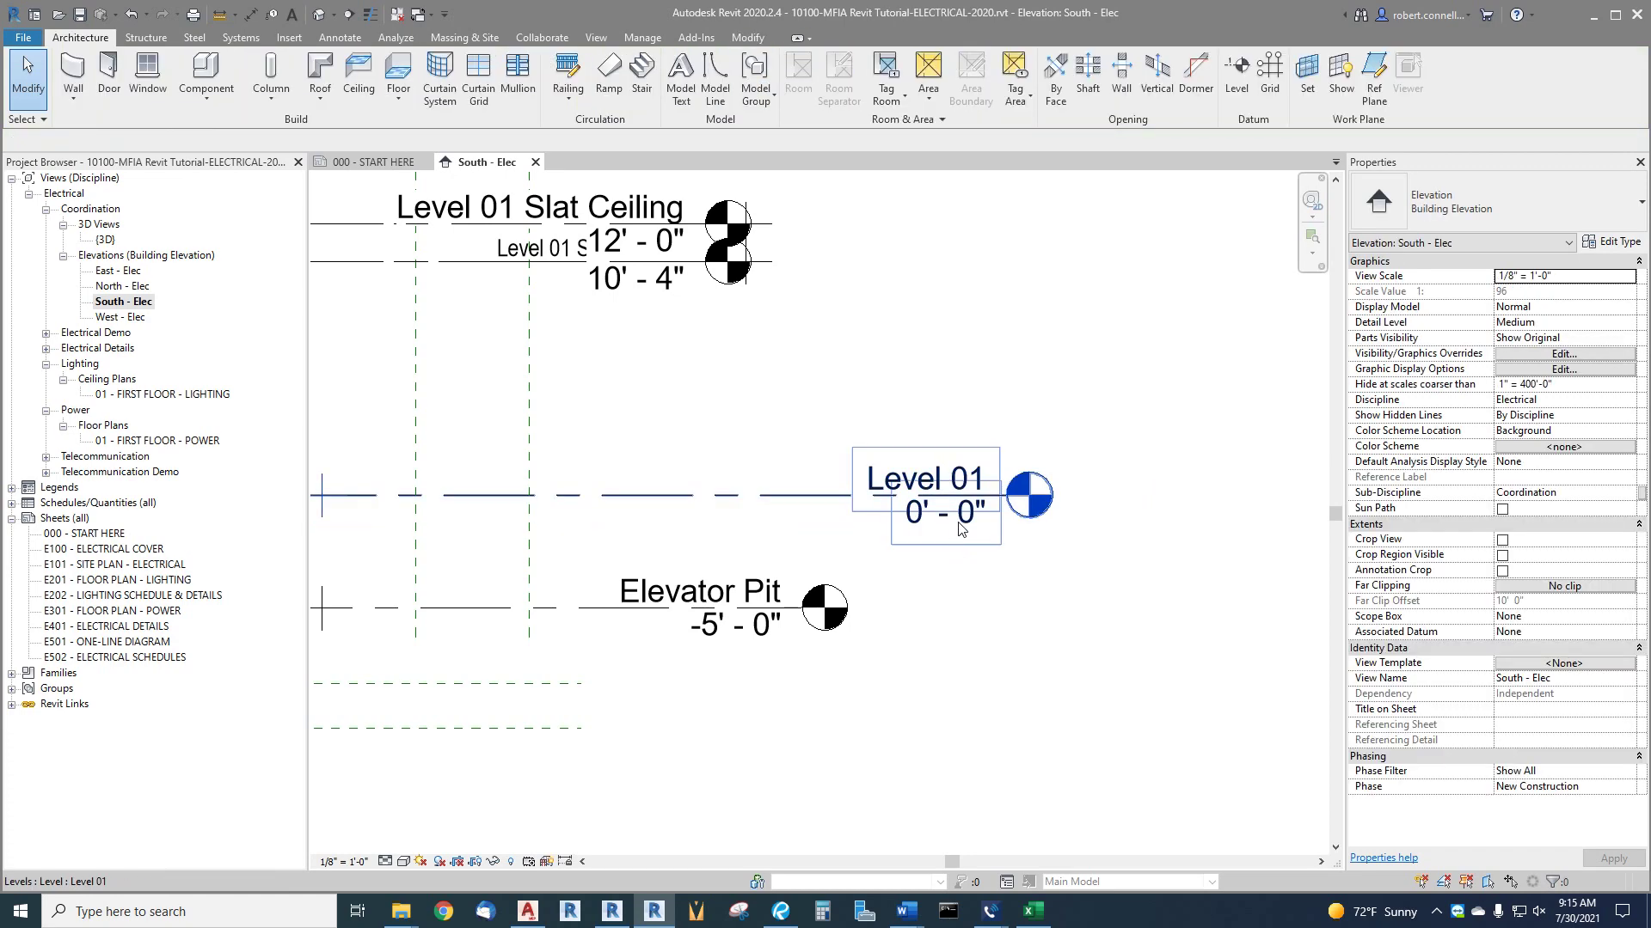
scroll(801, 472, down, 2)
scroll(801, 472, up, 1)
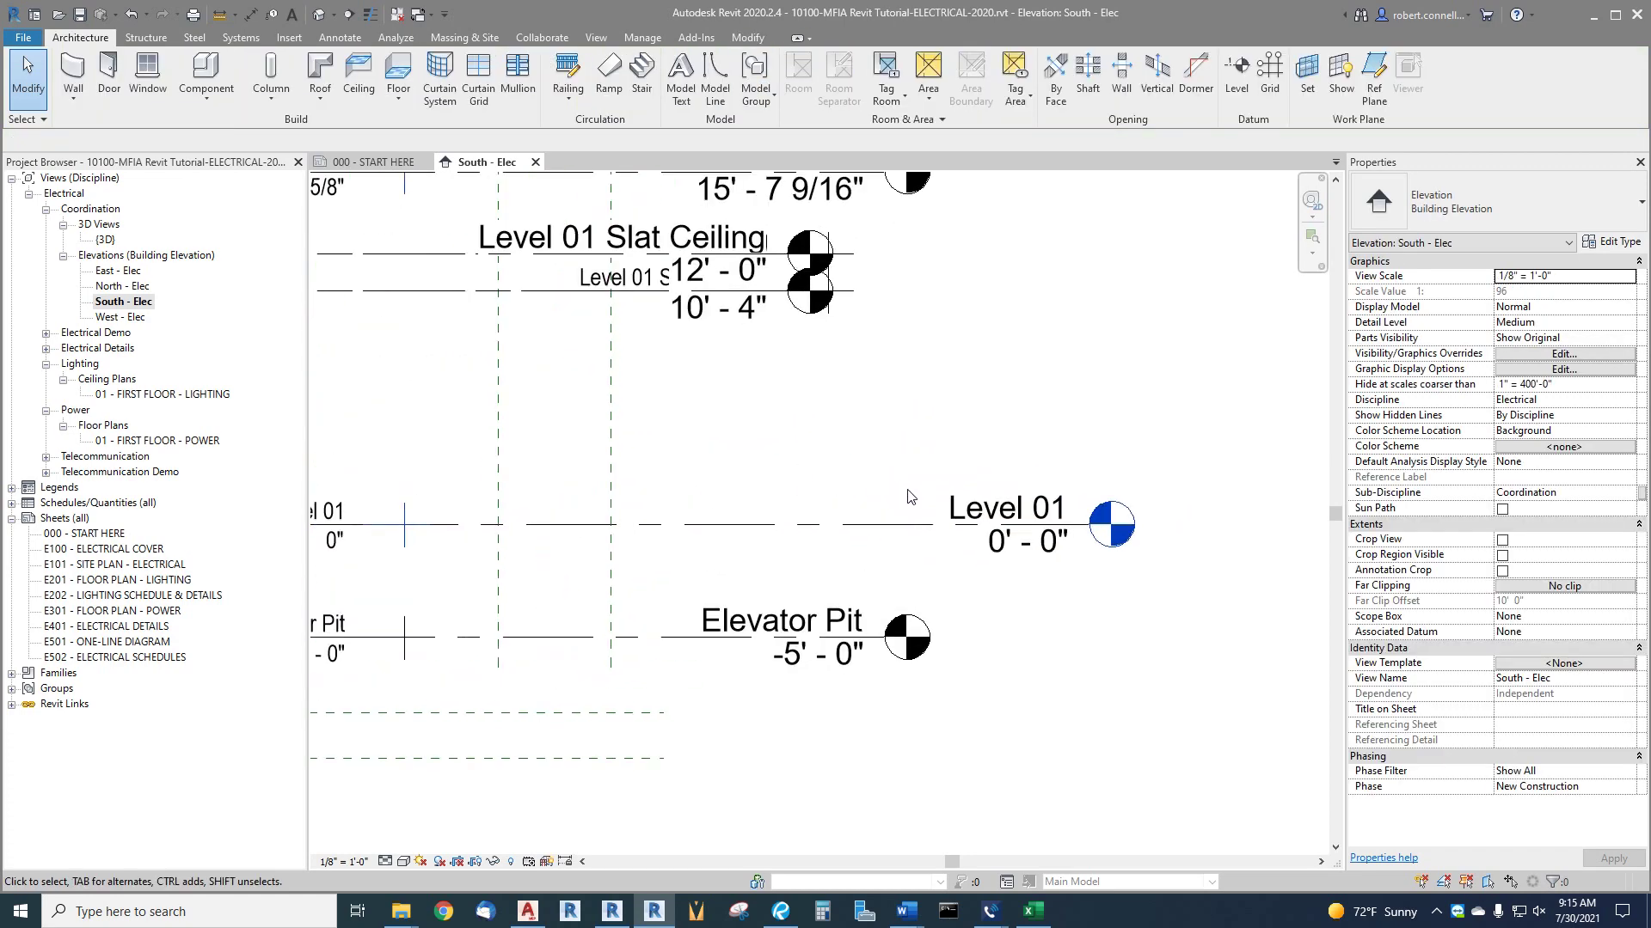
scroll(838, 486, down, 1)
scroll(497, 542, up, 2)
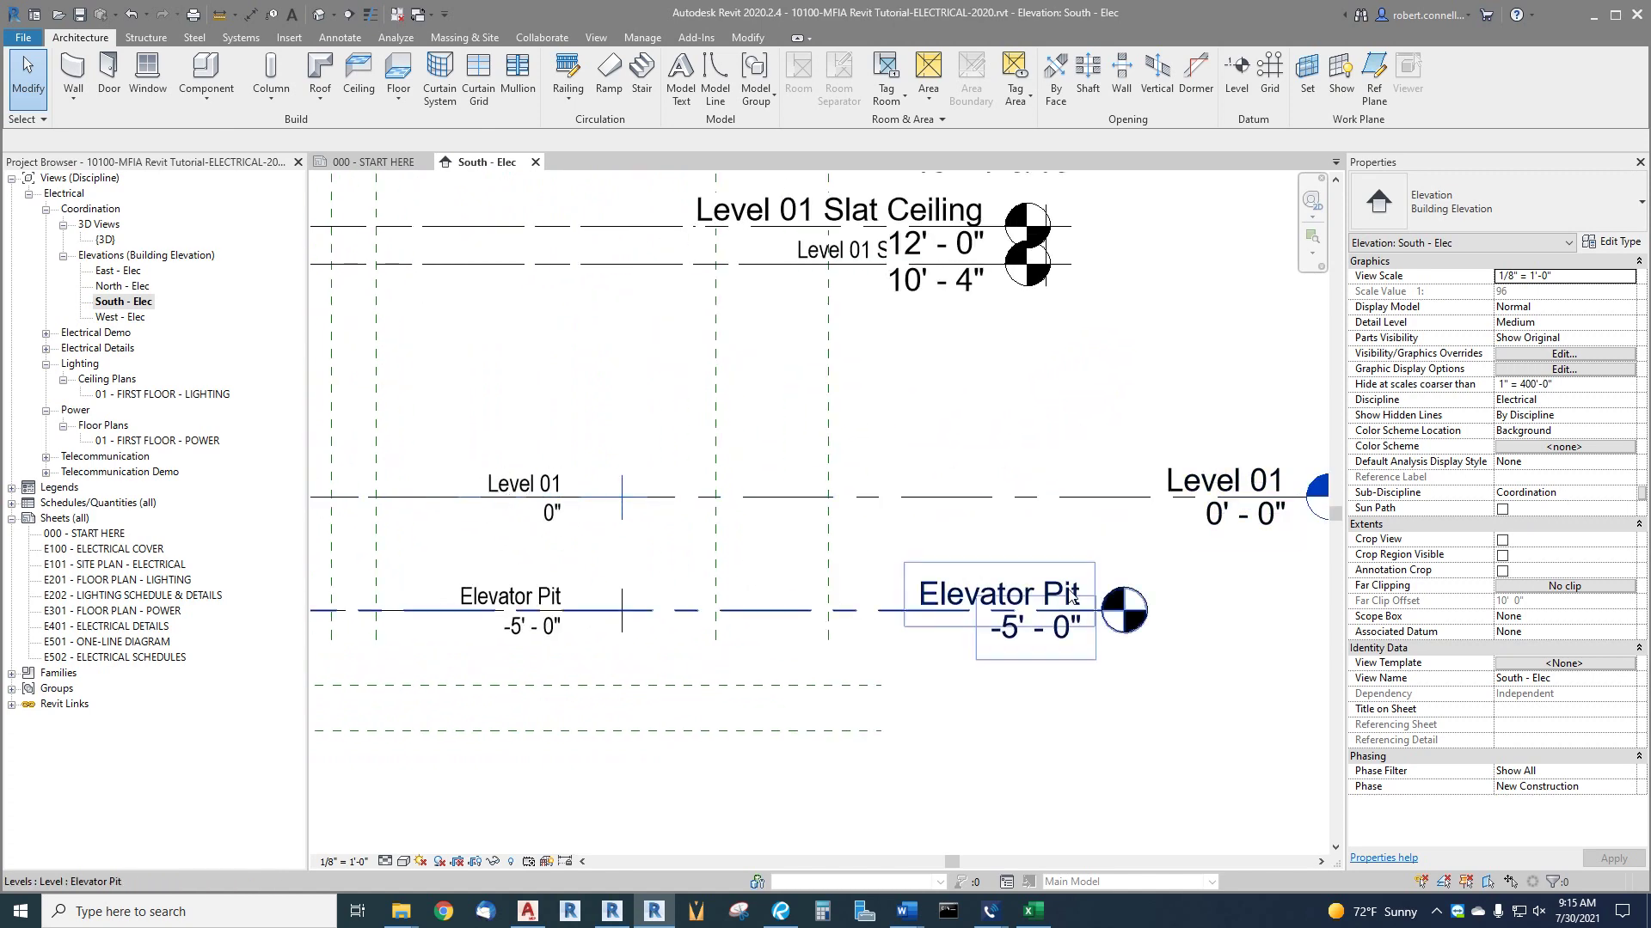
scroll(621, 640, down, 1)
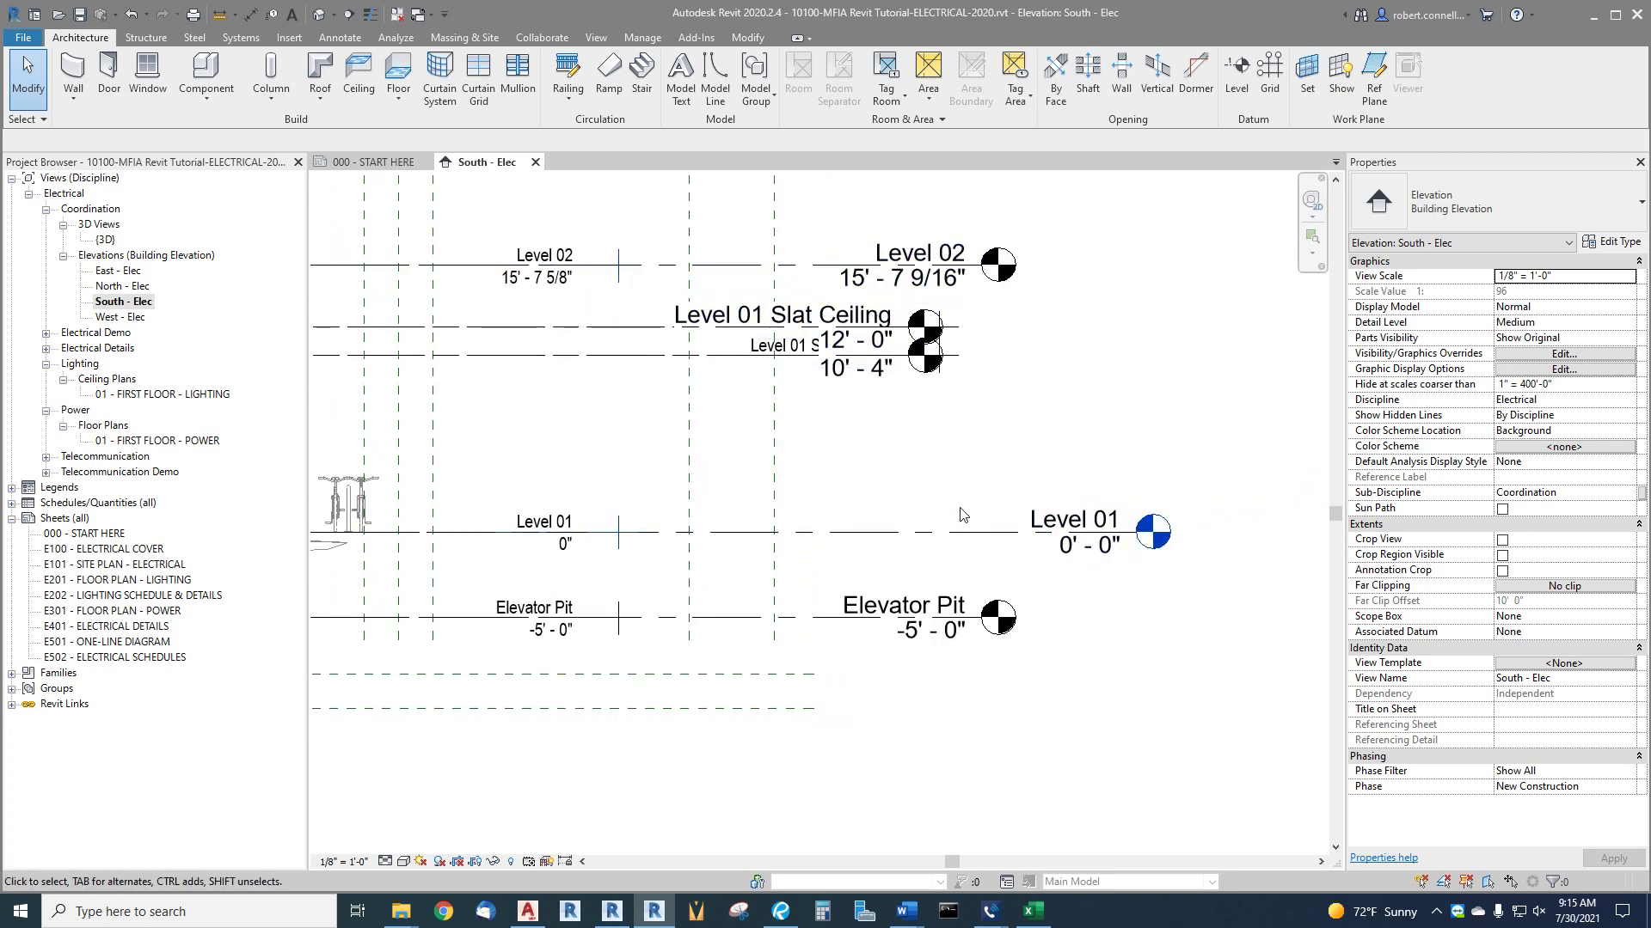
scroll(958, 525, up, 1)
Step: Drag Level 01's end grip so its head lines up with the other level heads
scroll(1099, 545, up, 1)
click(1100, 545)
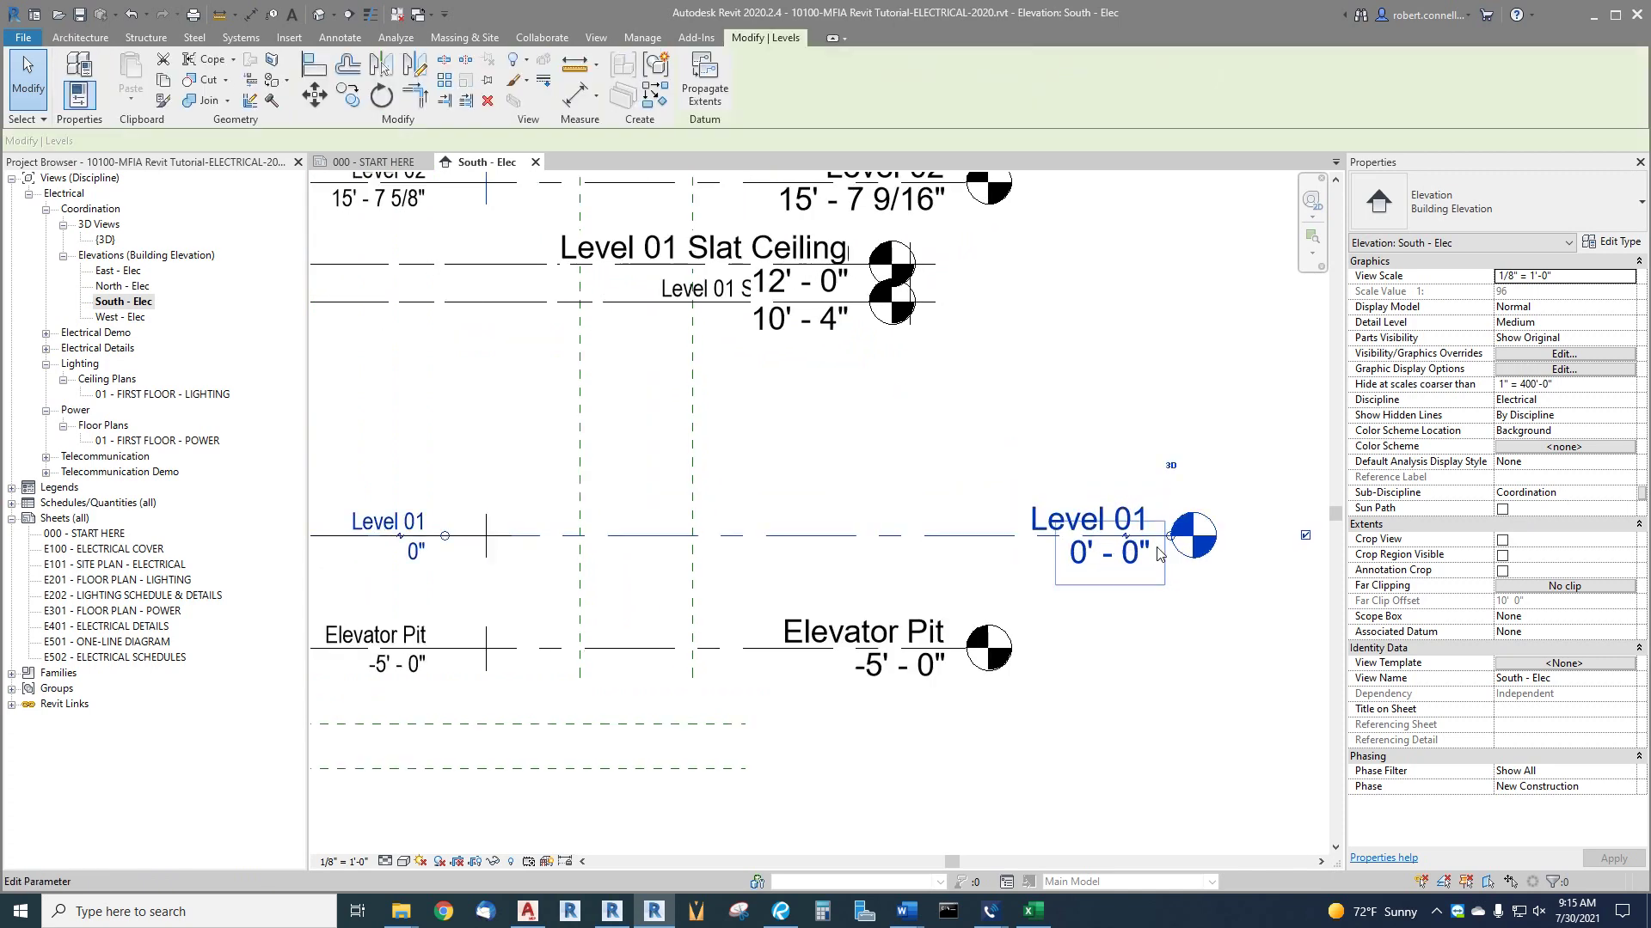
ctrl+drag(1171, 536, 969, 542)
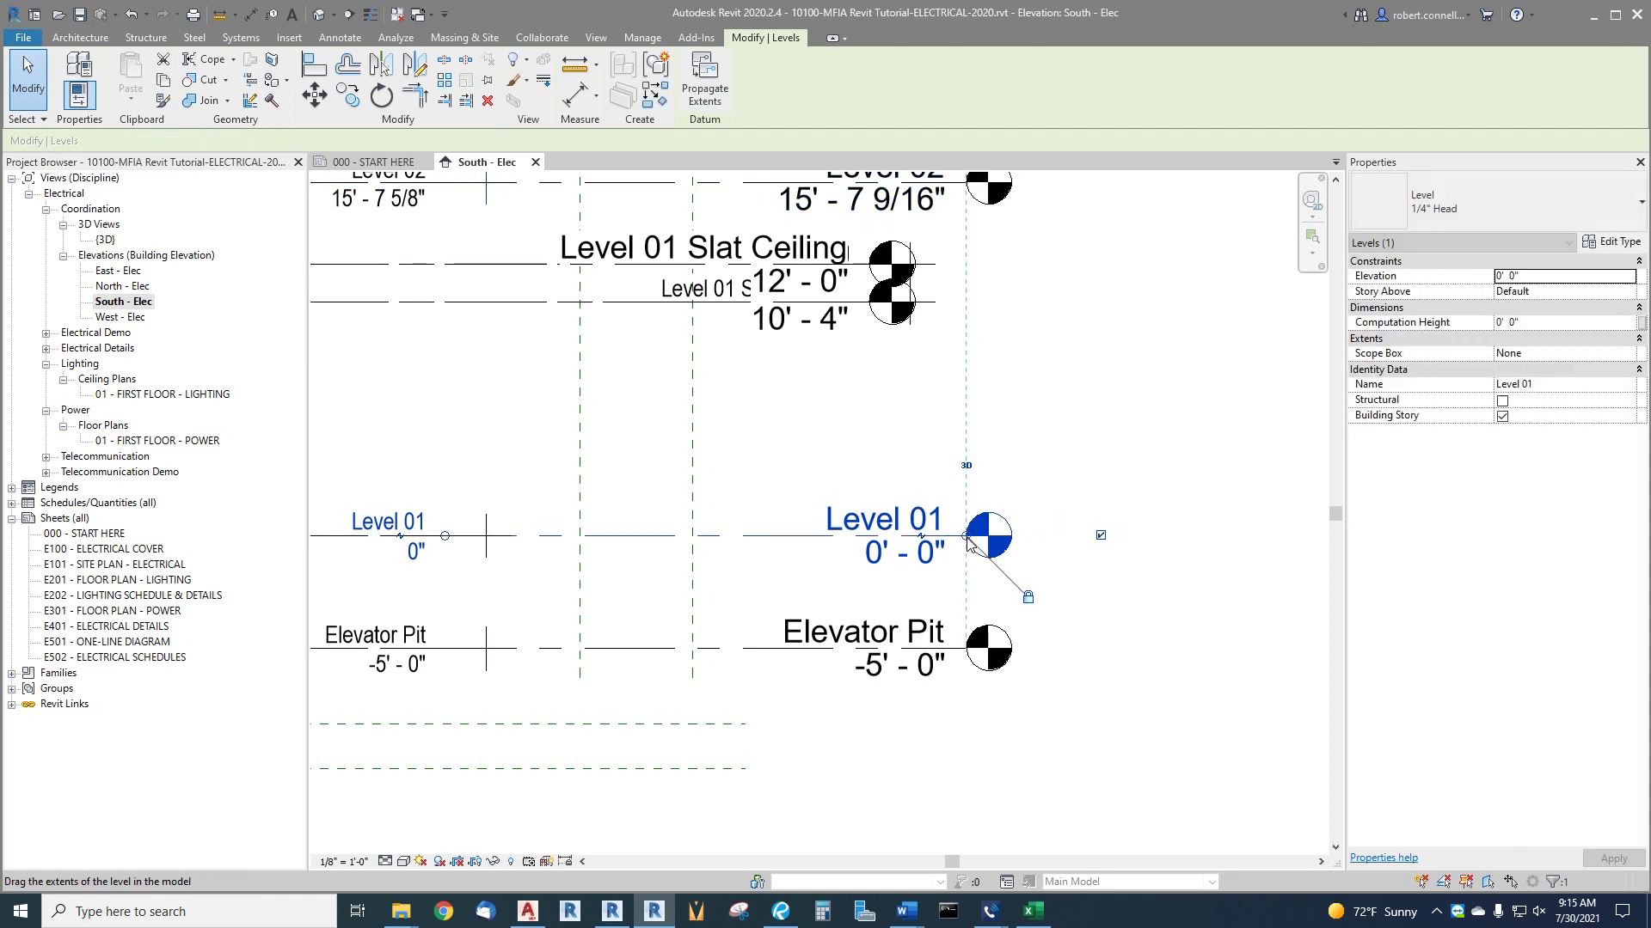
click(1029, 599)
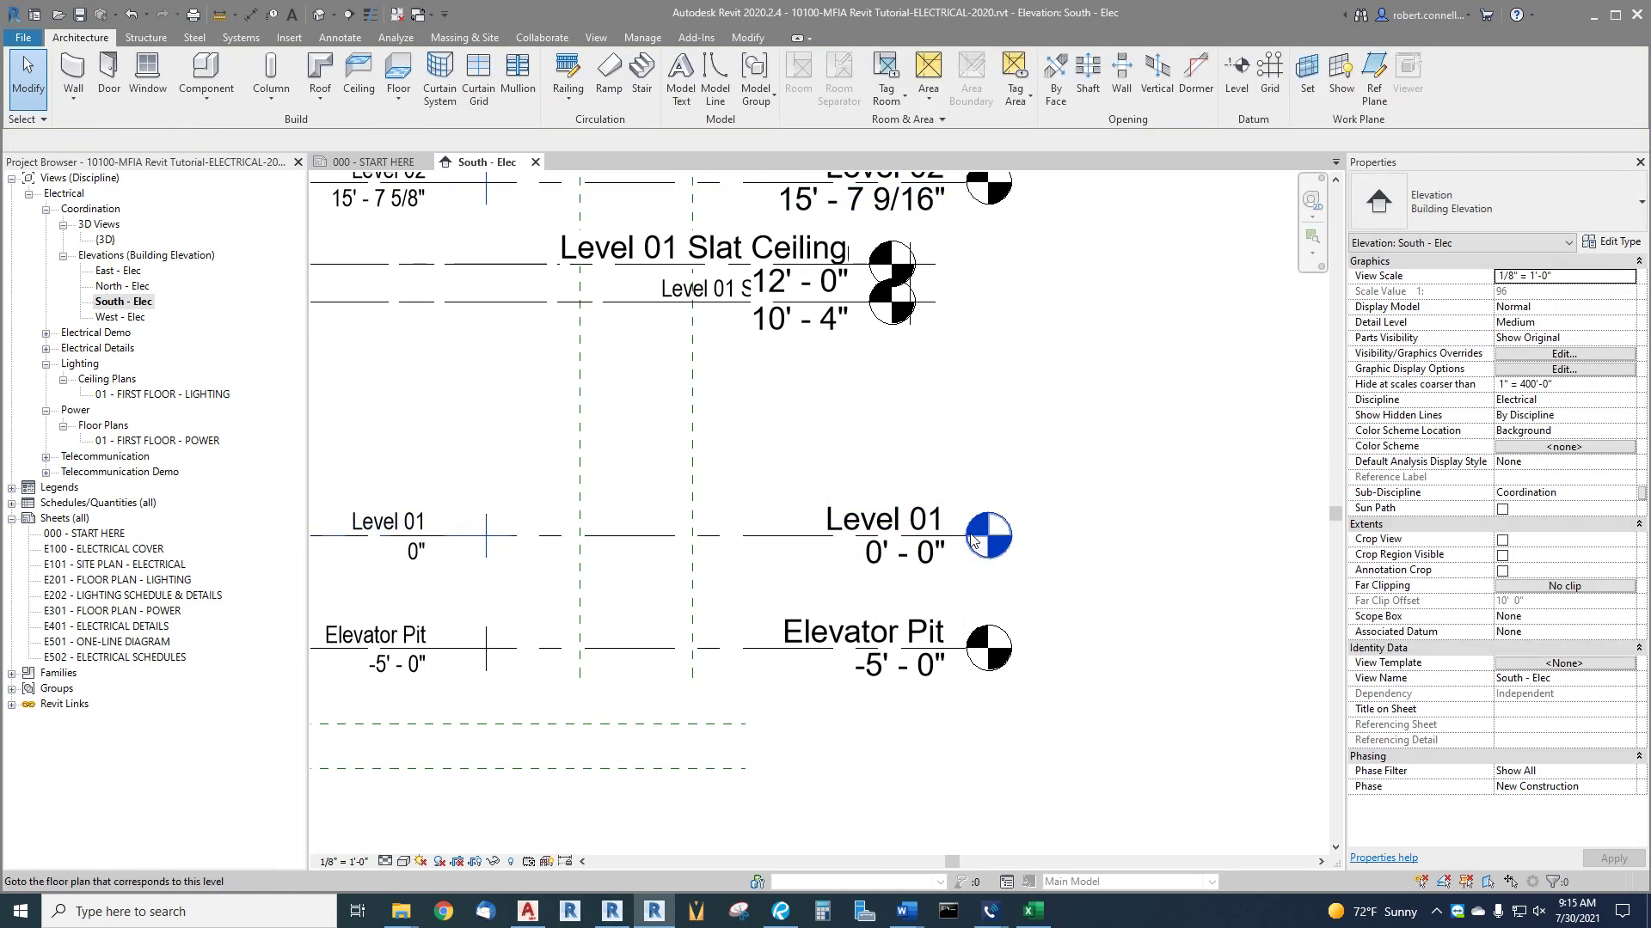
drag(945, 550, 1038, 583)
click(1038, 583)
scroll(1040, 593, down, 3)
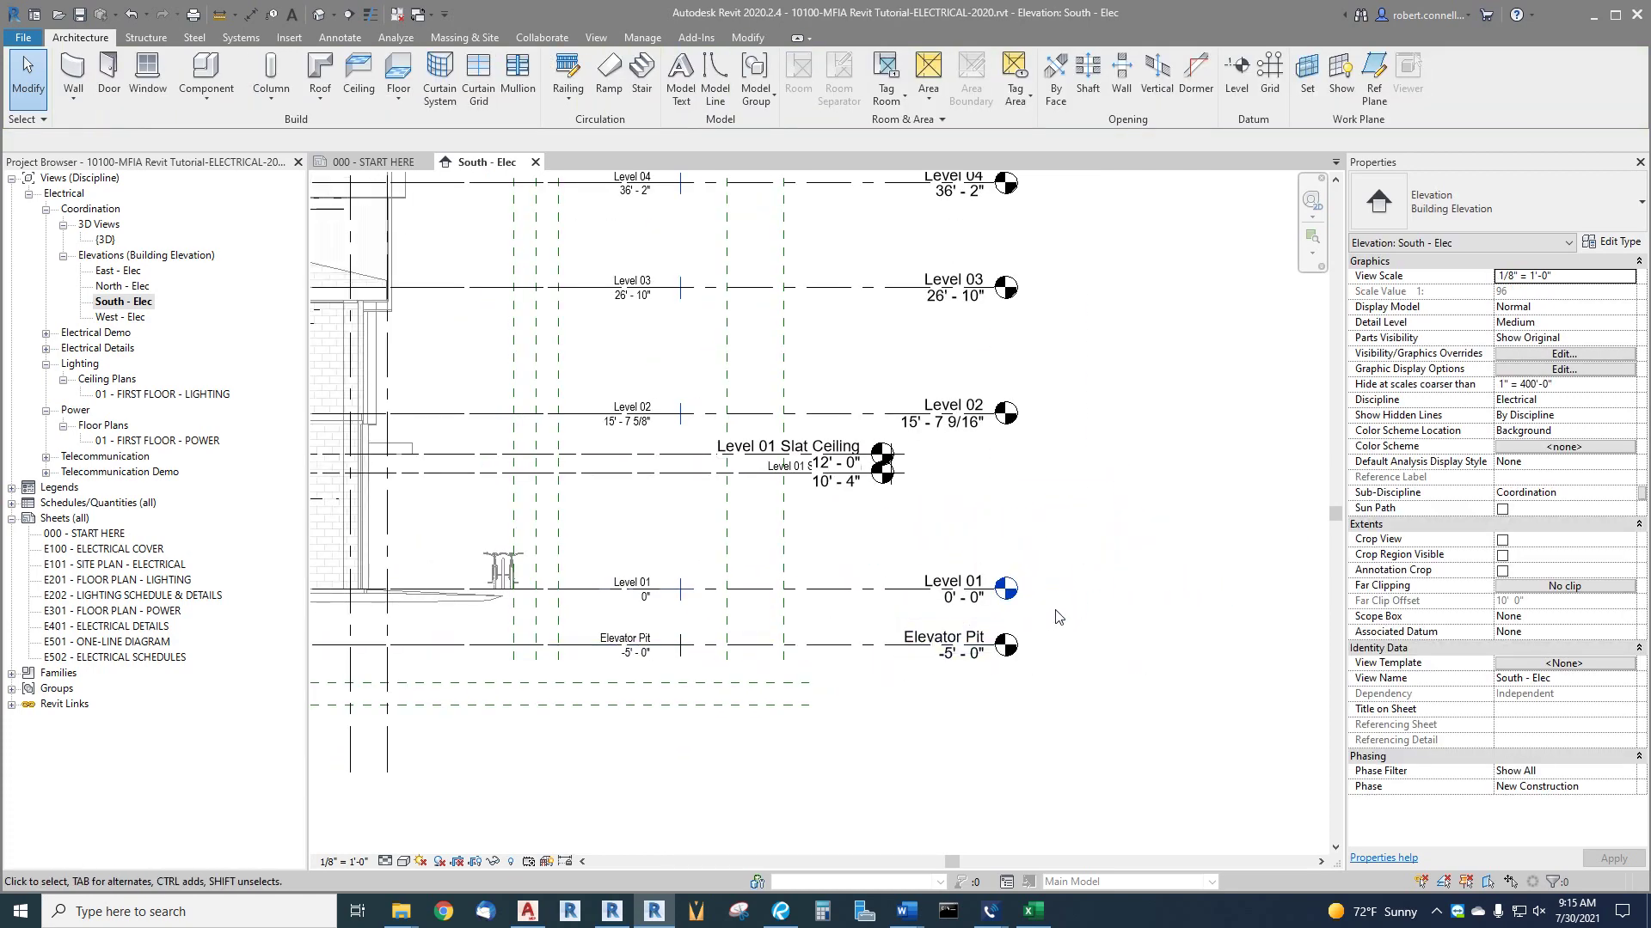
scroll(1057, 616, down, 5)
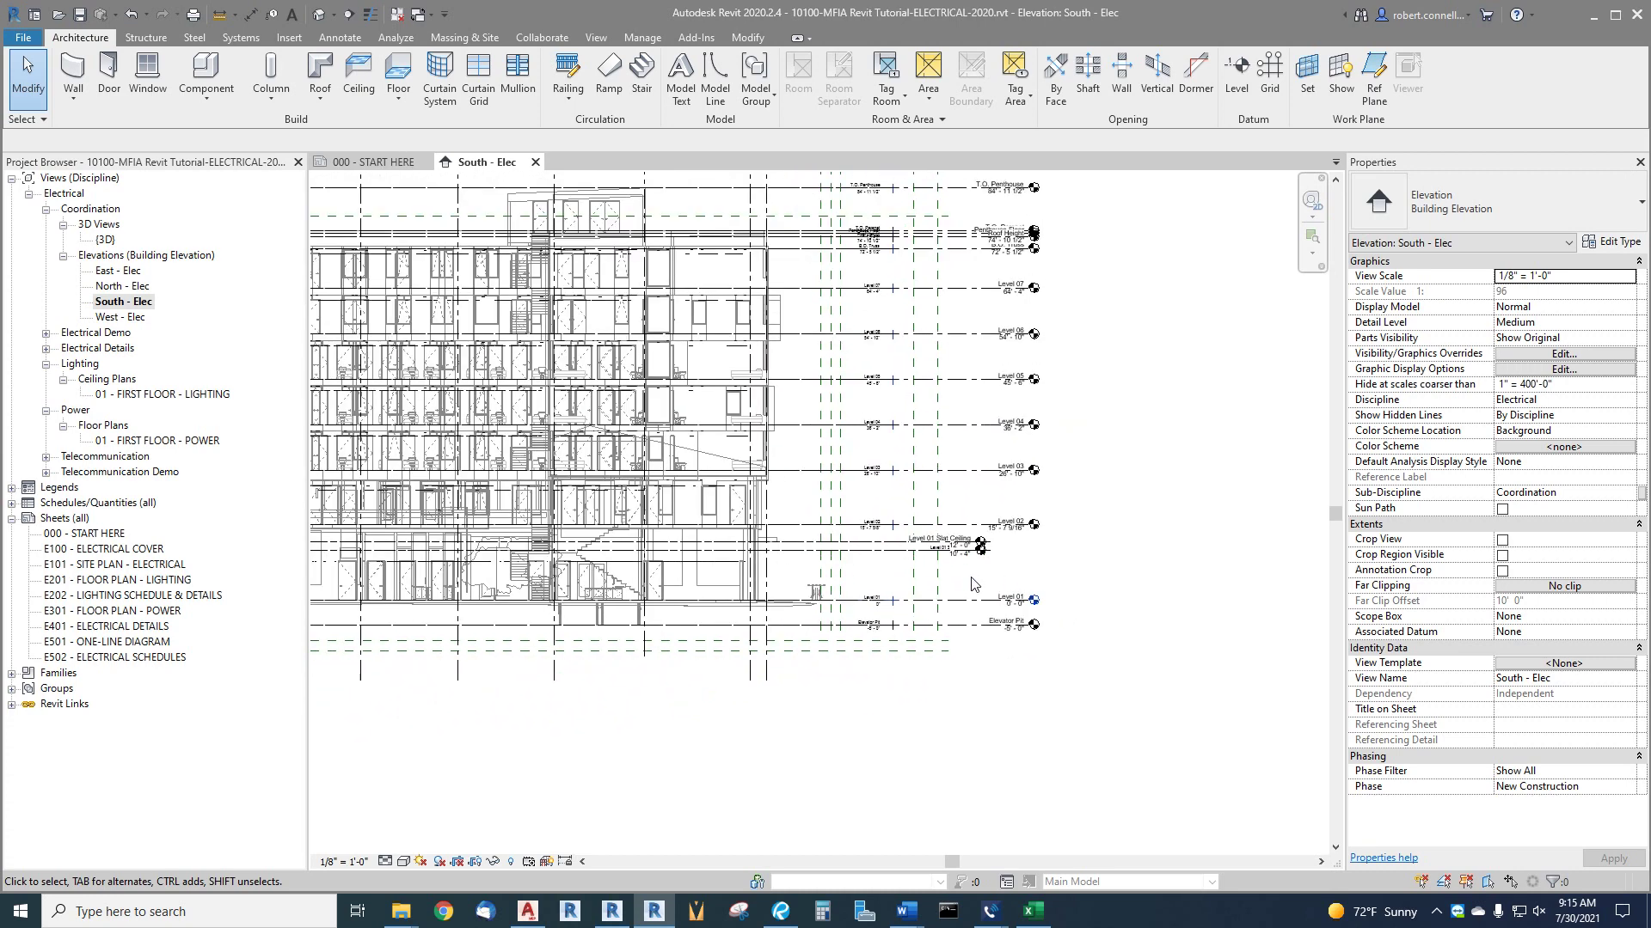
scroll(974, 584, down, 2)
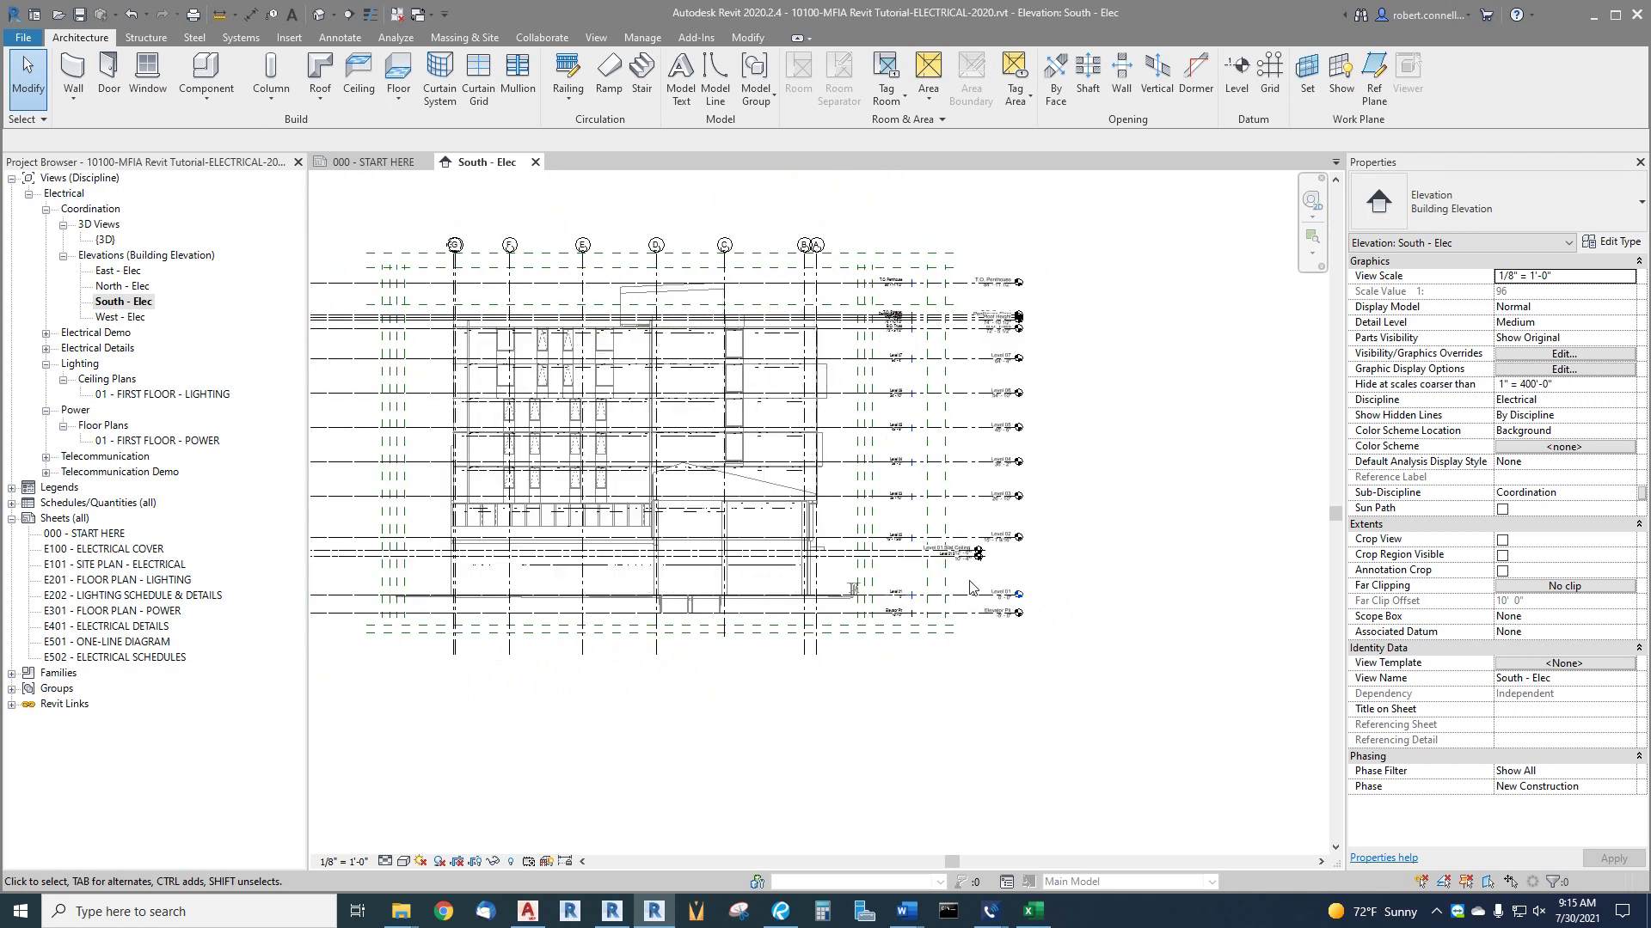
scroll(972, 587, up, 2)
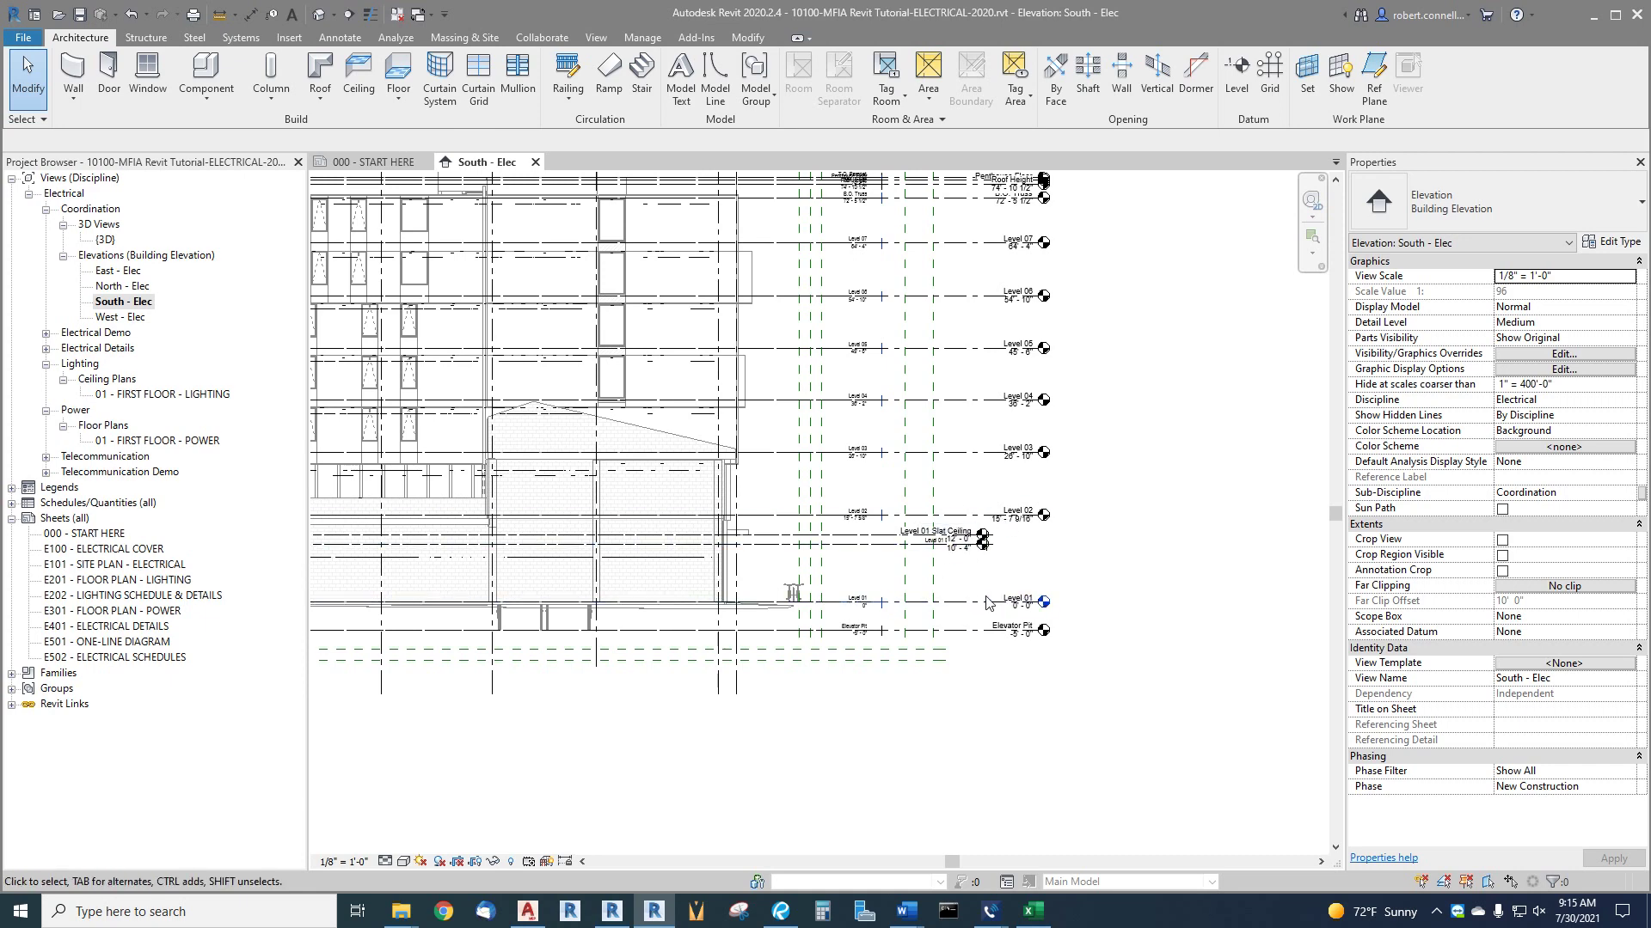
scroll(987, 602, down, 3)
scroll(854, 581, up, 2)
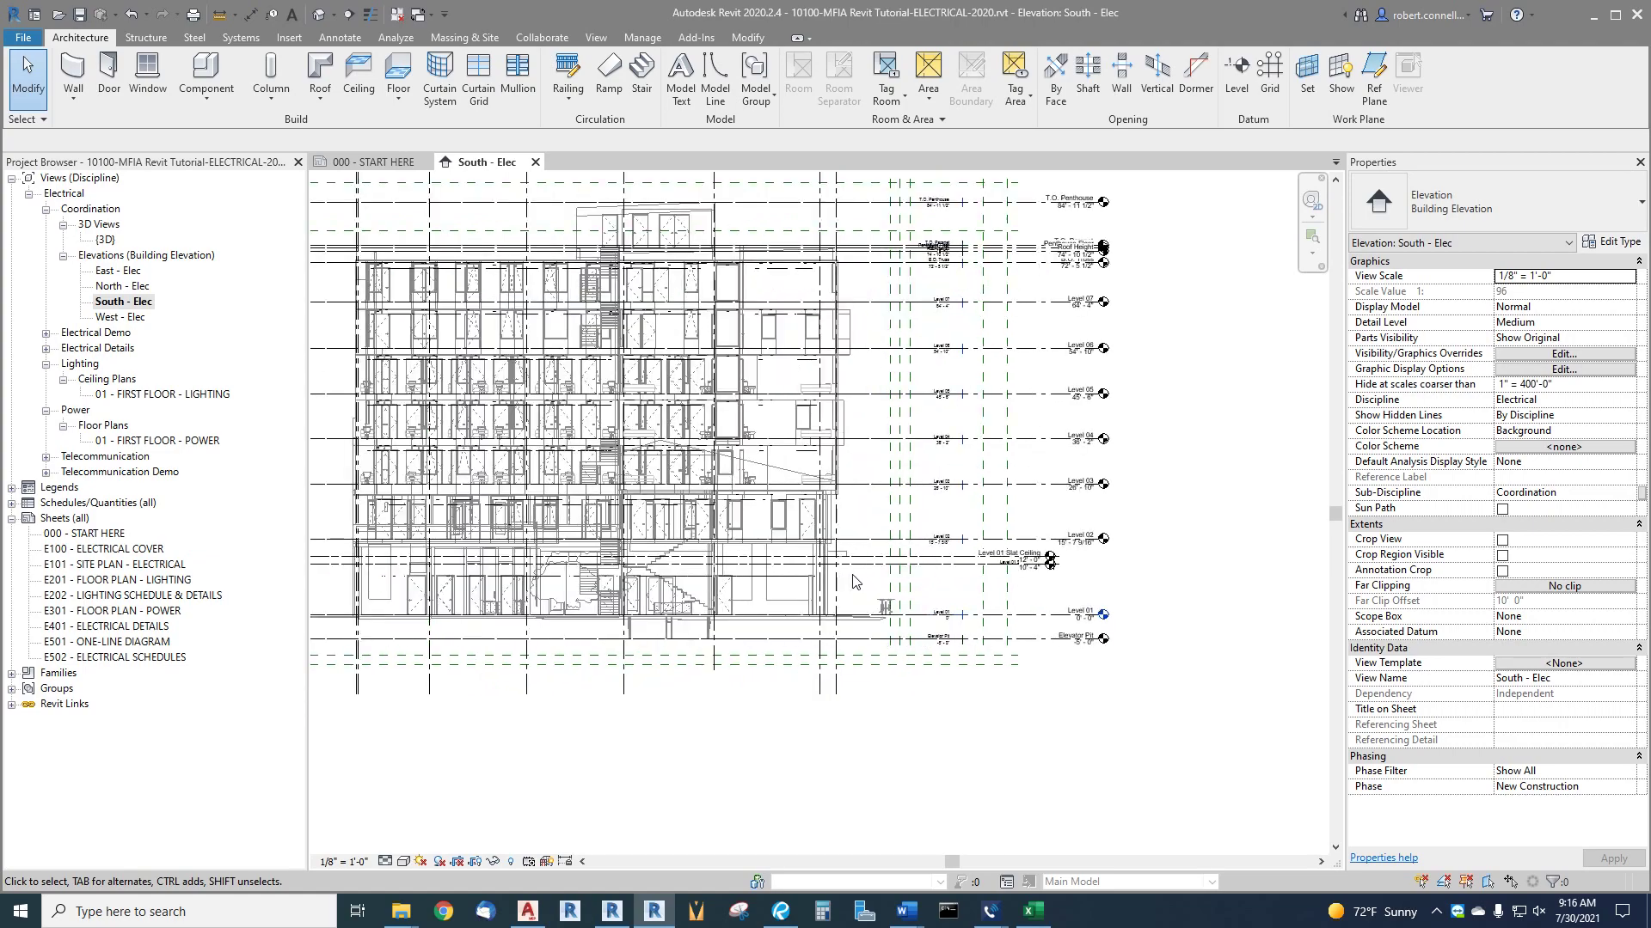
scroll(854, 581, down, 2)
scroll(887, 593, up, 3)
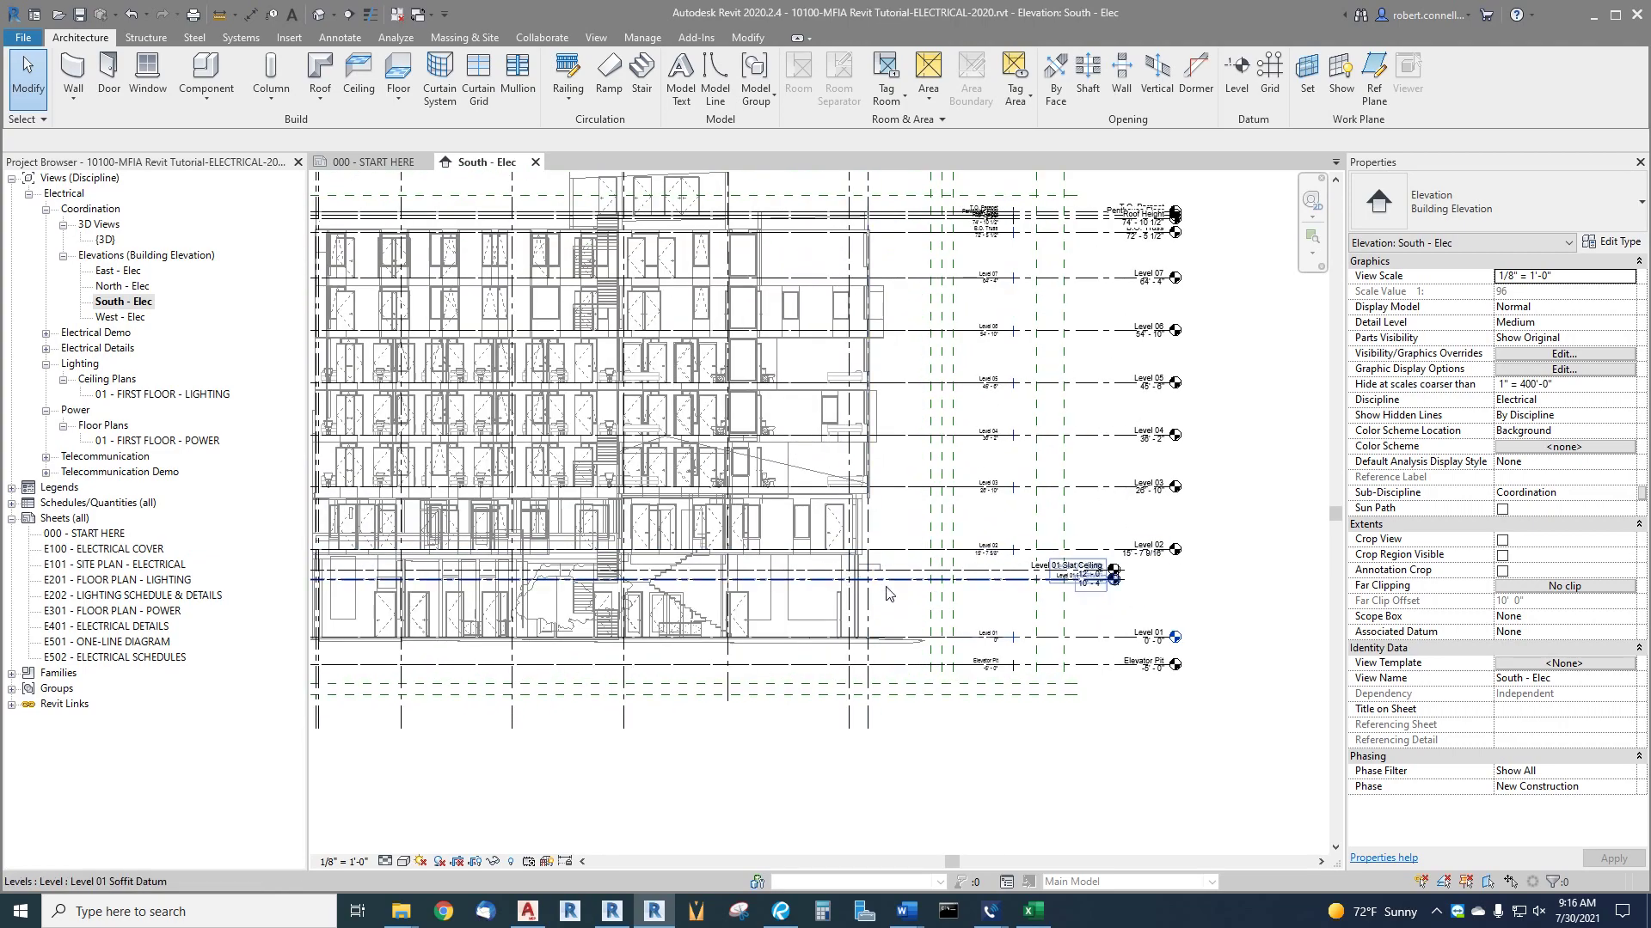